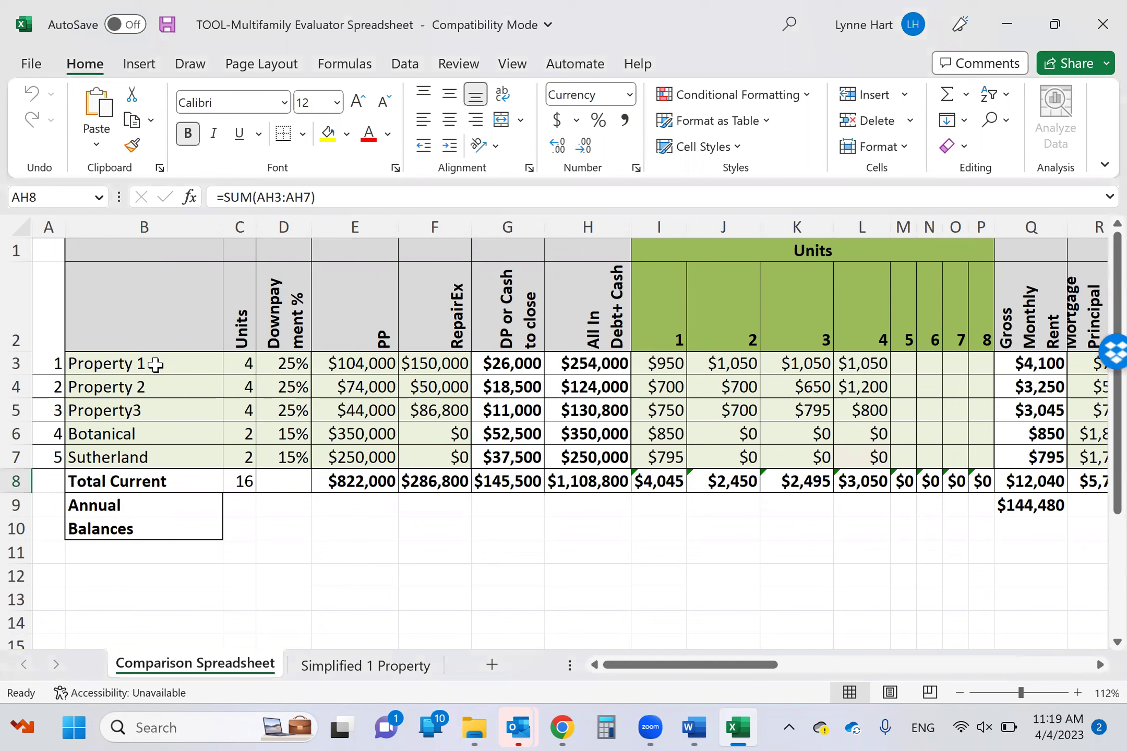
Step: Change Property 1's purchase price in E3 to $550,000
{"action": "left_click", "coordinate": [156, 365]}
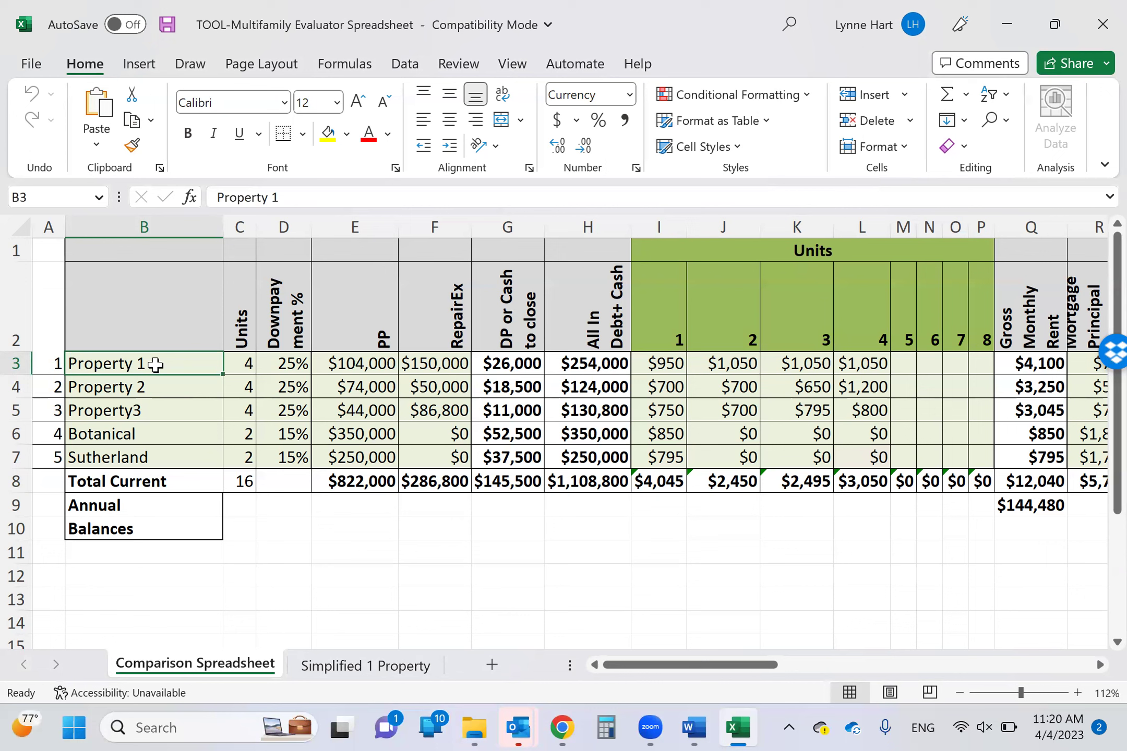
{"action": "key", "text": "Right"}
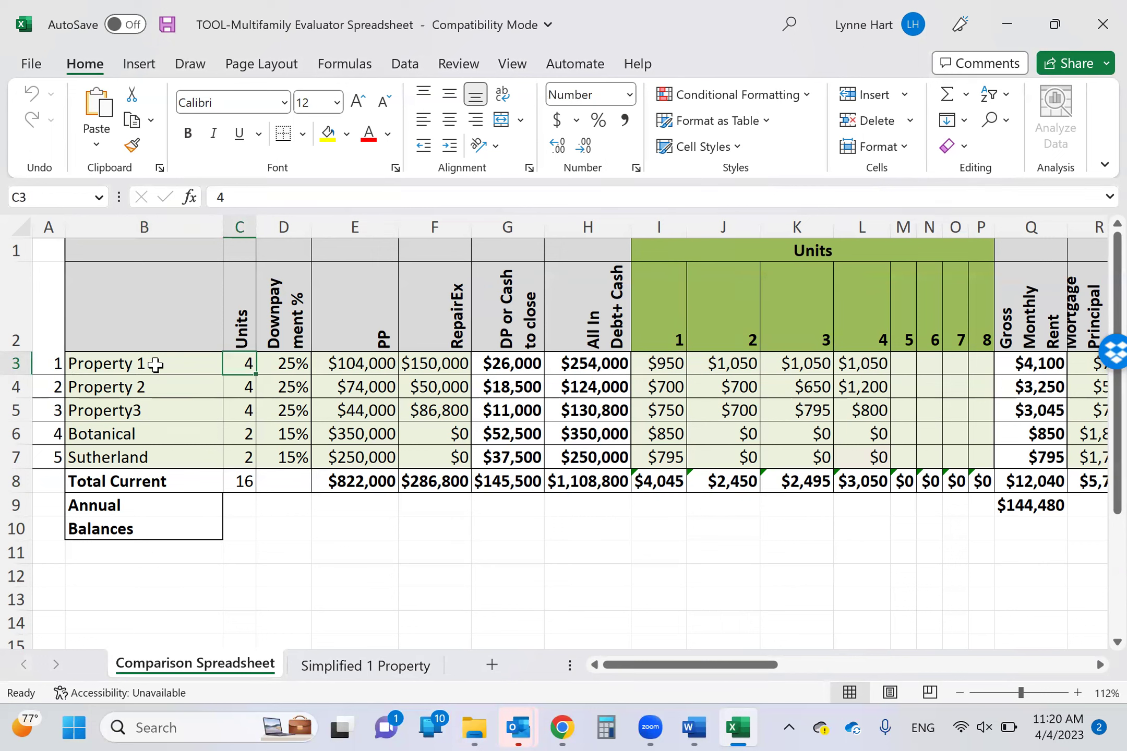
{"action": "key", "text": "Right"}
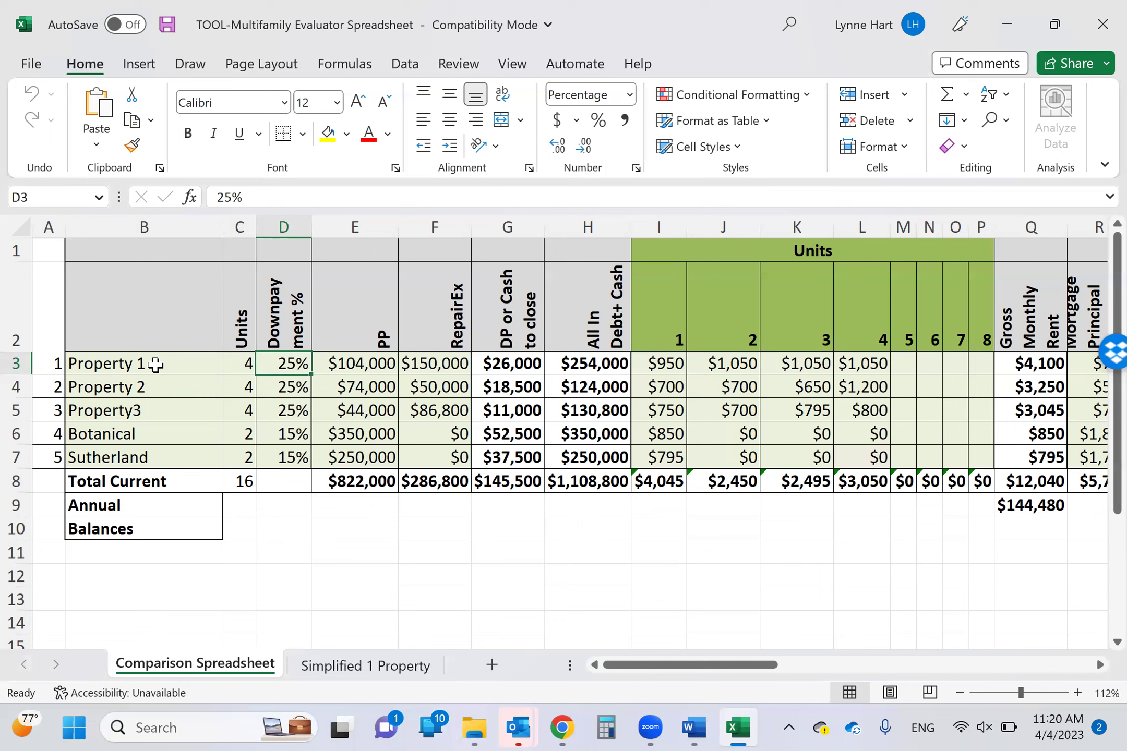
{"action": "key", "text": "Right"}
{"action": "type", "text": "5500"}
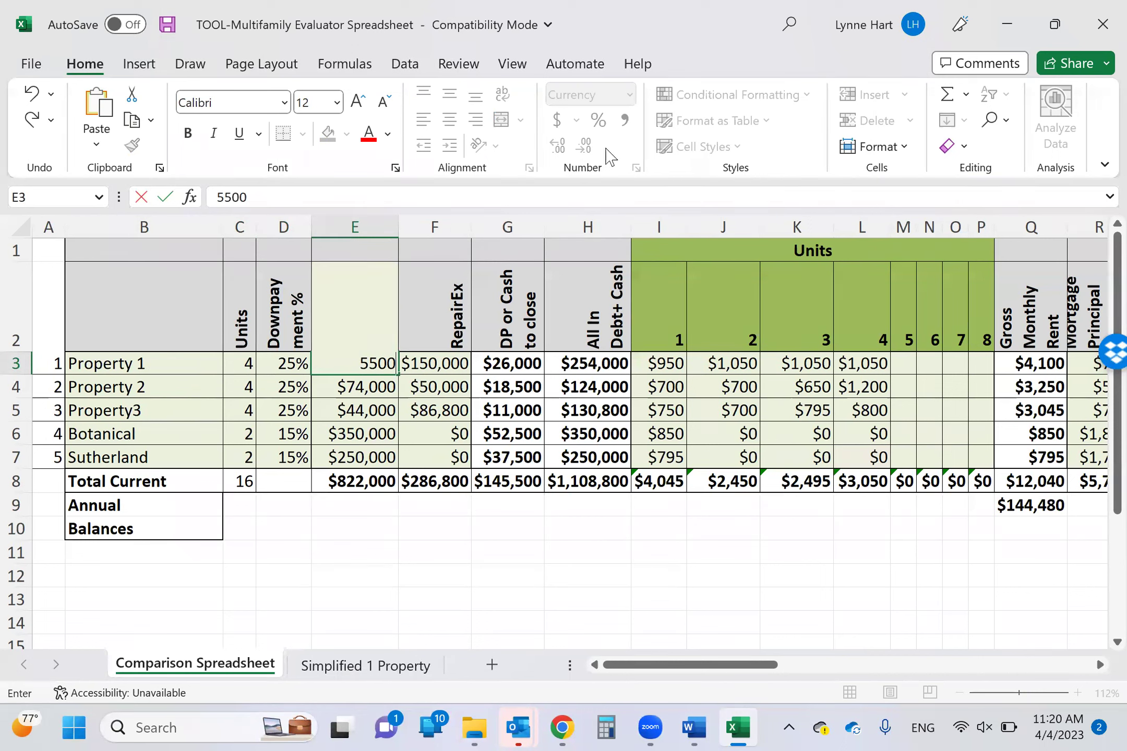
{"action": "type", "text": "00"}
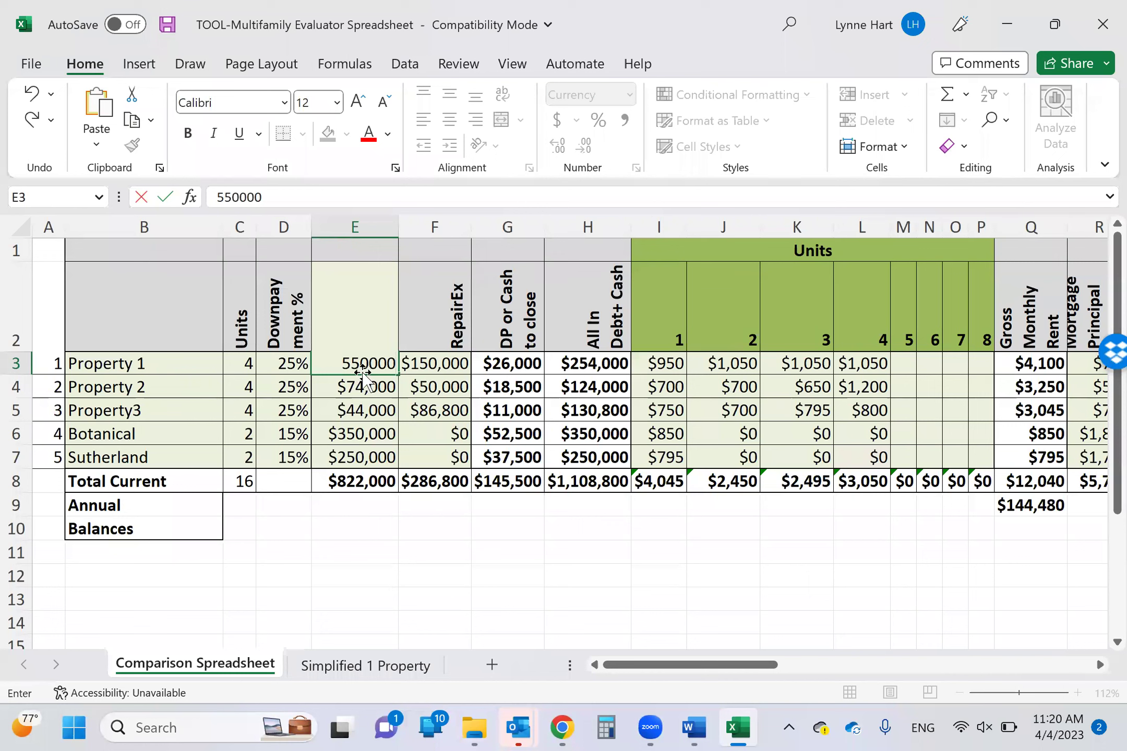
{"action": "key", "text": "ctrl+Return"}
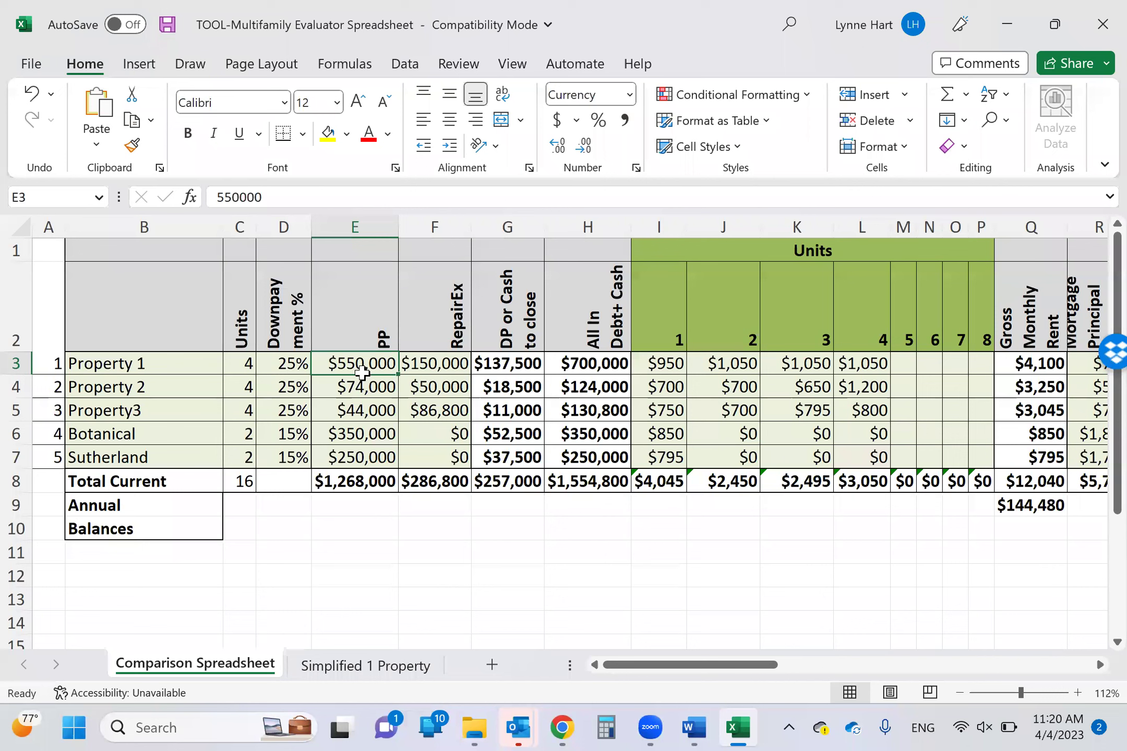
Step: Set Property 1's repair expense in F3 to $0
{"action": "key", "text": "Right"}
{"action": "type", "text": "0"}
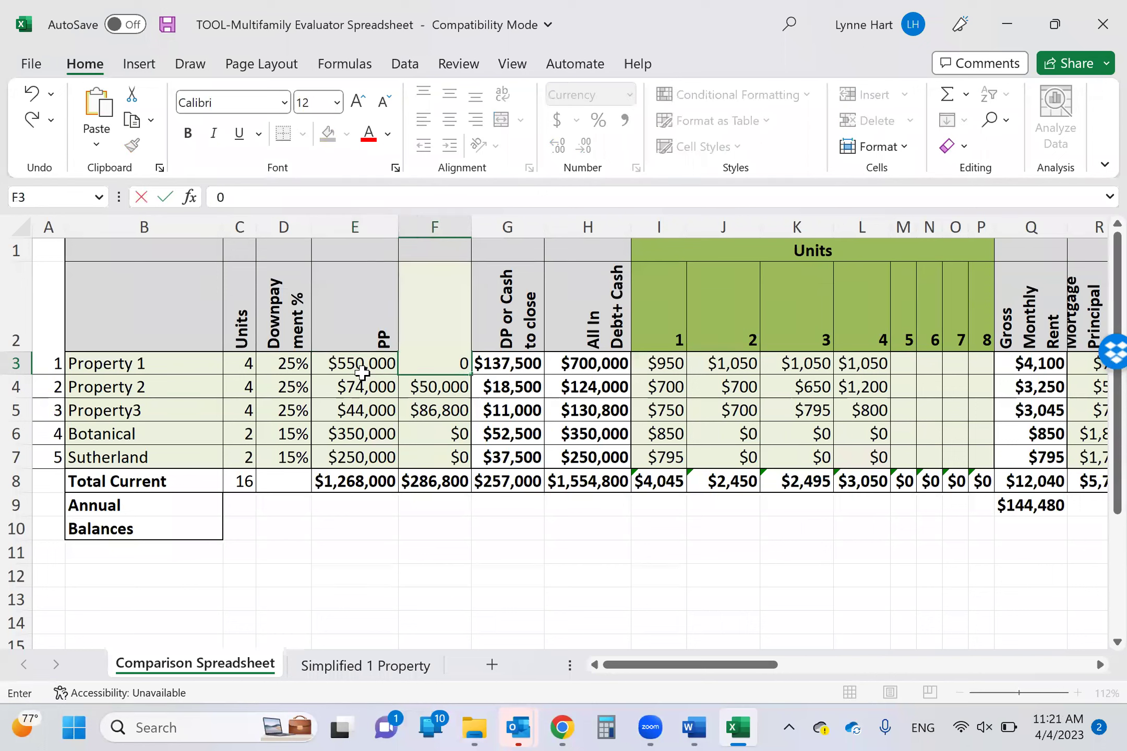
{"action": "key", "text": "Right"}
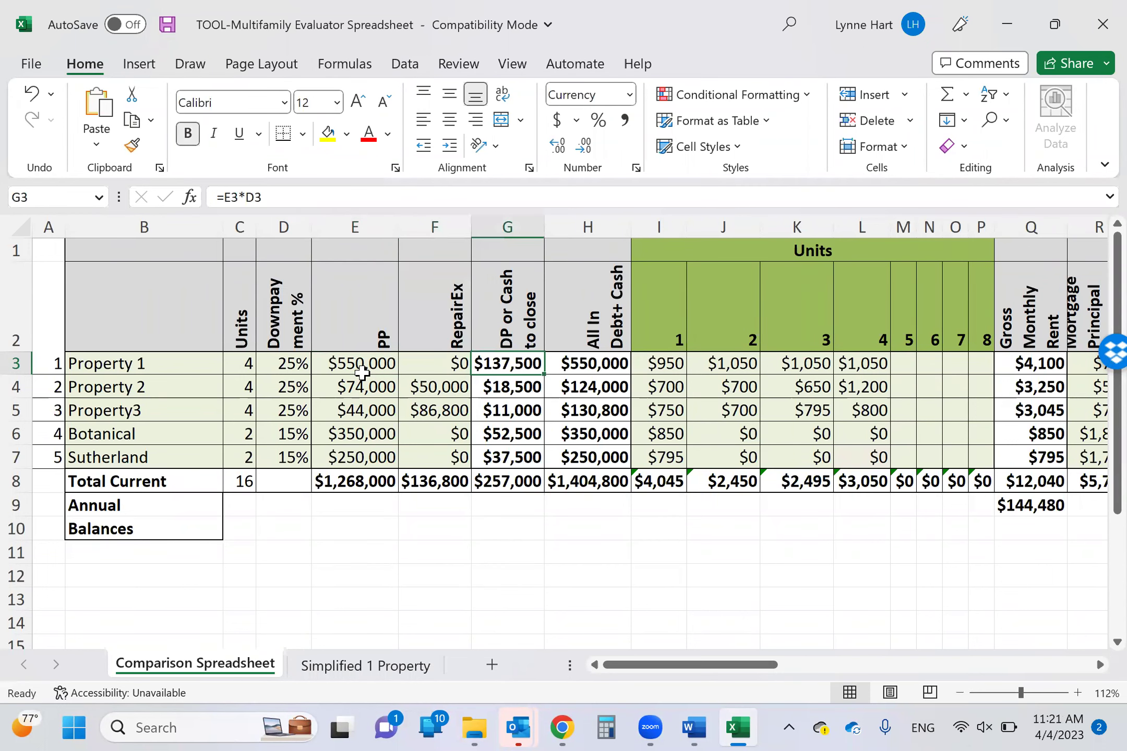
{"action": "key", "text": "Left"}
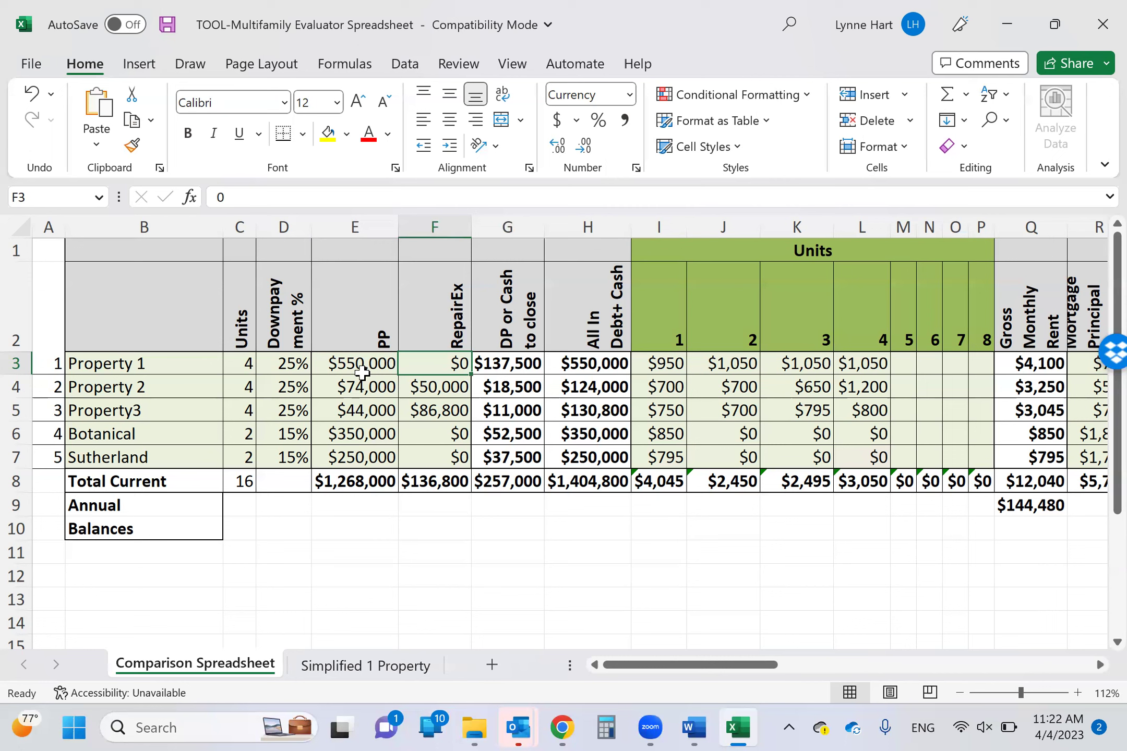
{"action": "key", "text": "Right"}
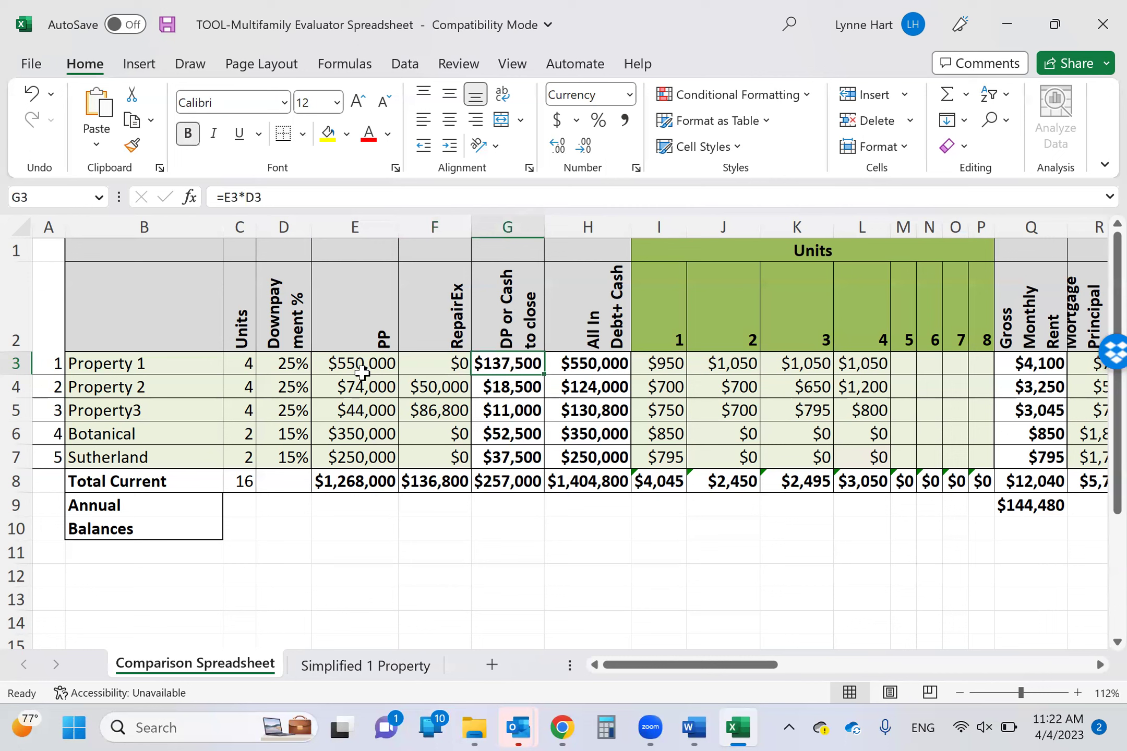
{"action": "key", "text": "Right"}
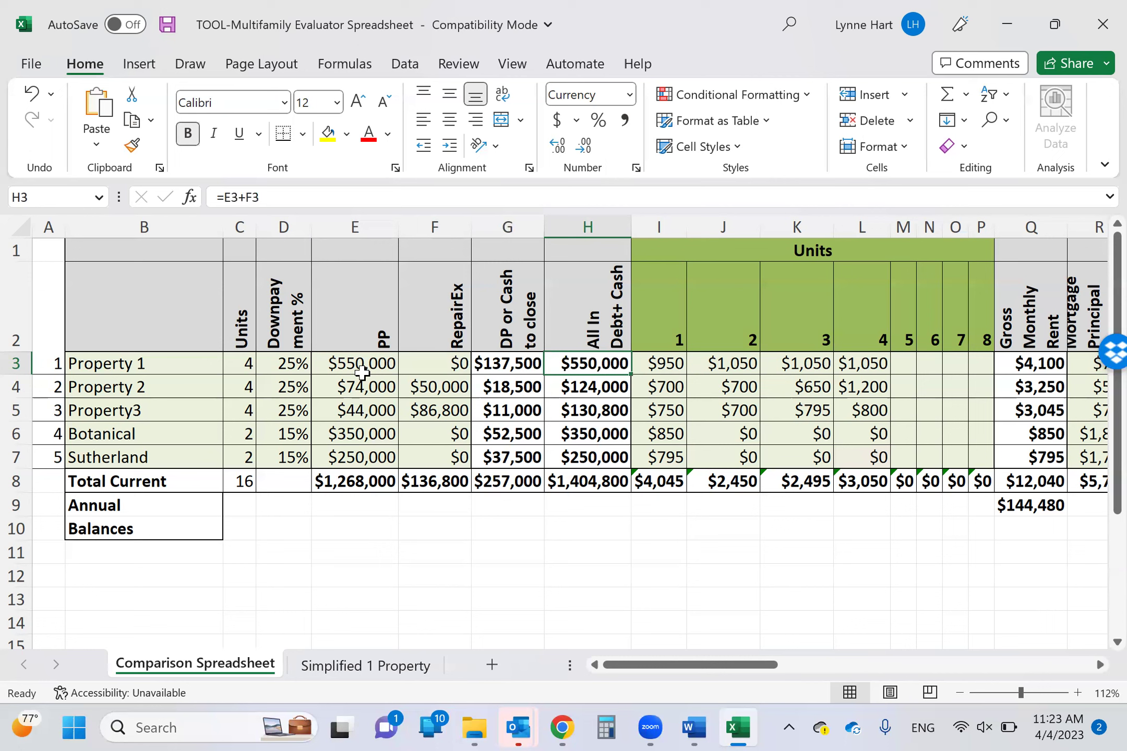
Step: Step along row 3 past the unit rents and $4,100 gross monthly rent to the real estate taxes
{"action": "key", "text": "Right"}
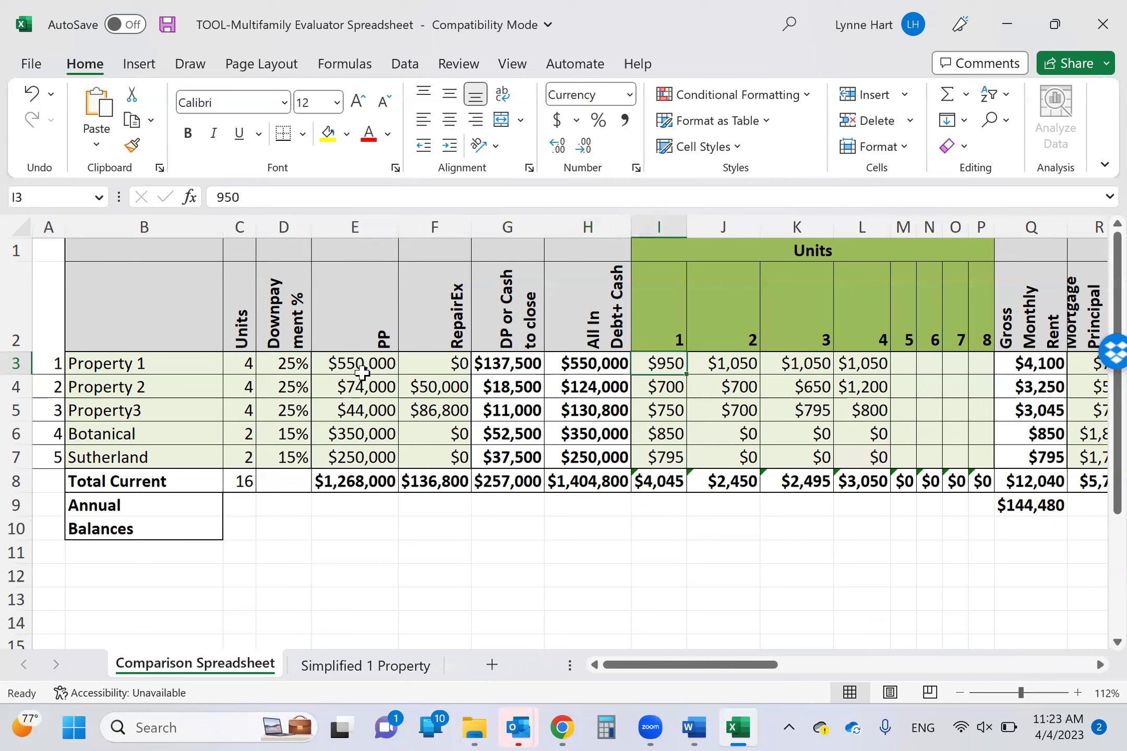
{"action": "key", "text": "Right"}
{"action": "key", "text": "Right"}
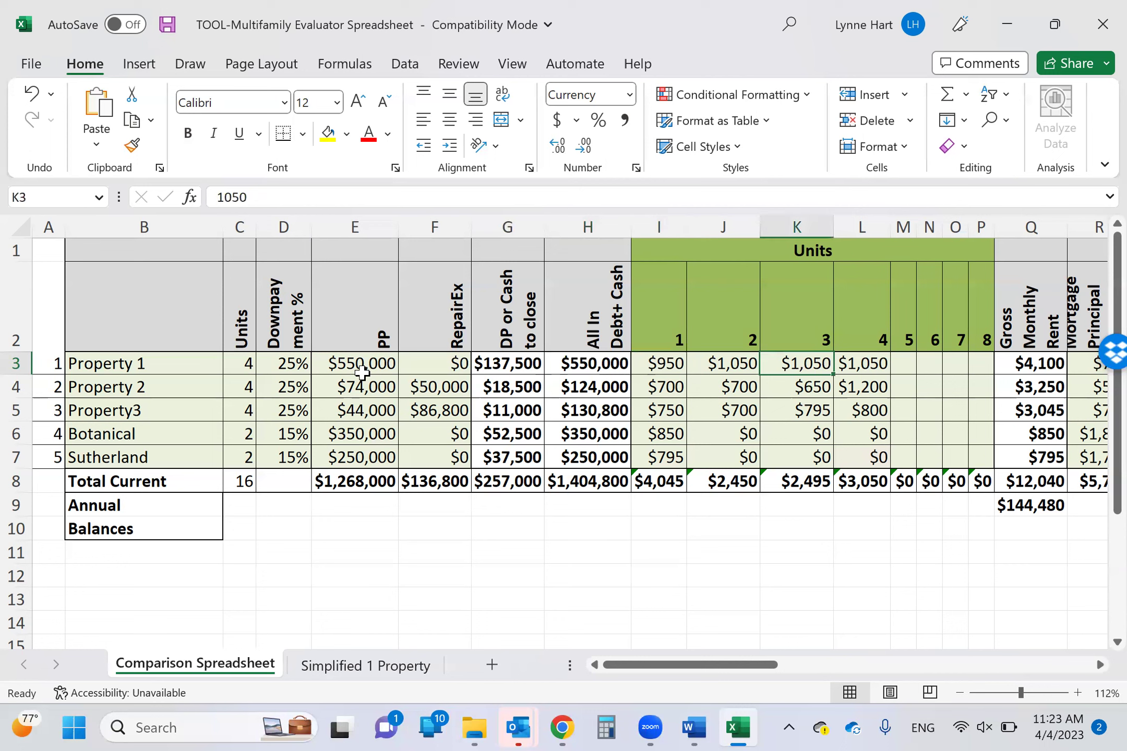
{"action": "key", "text": "Right"}
{"action": "key", "text": "Right"}
{"action": "key", "text": "Right"}
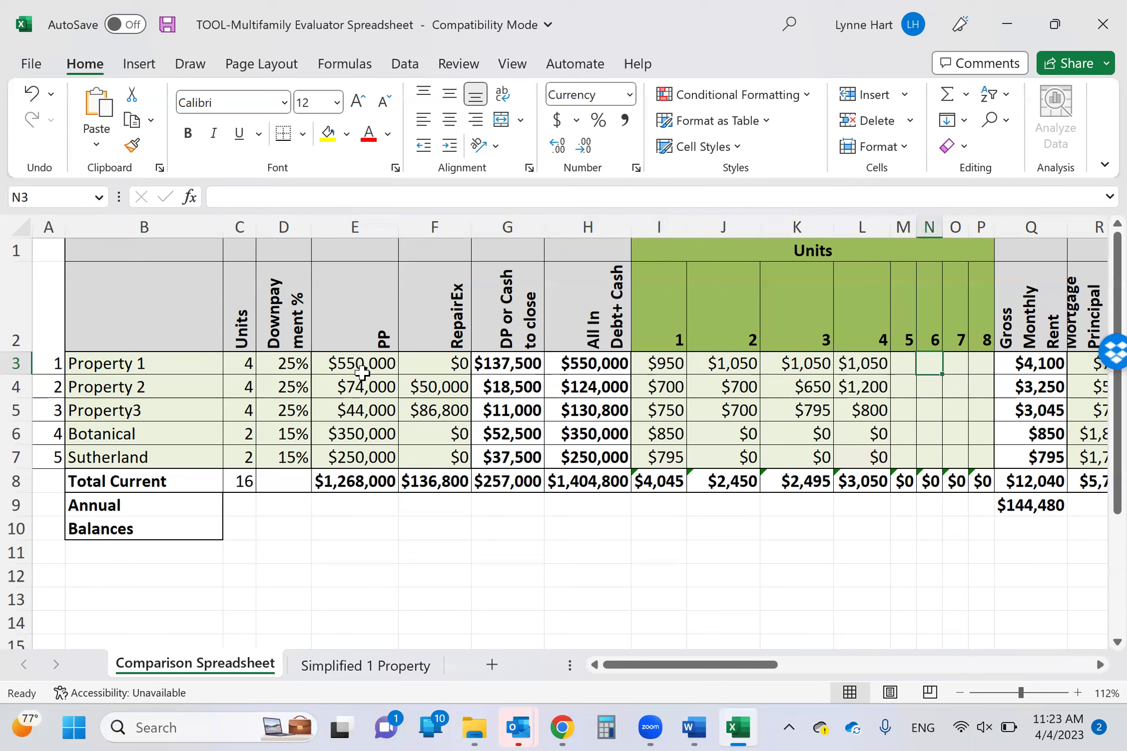
{"action": "key", "text": "Right"}
{"action": "key", "text": "Right"}
{"action": "key", "text": "Right"}
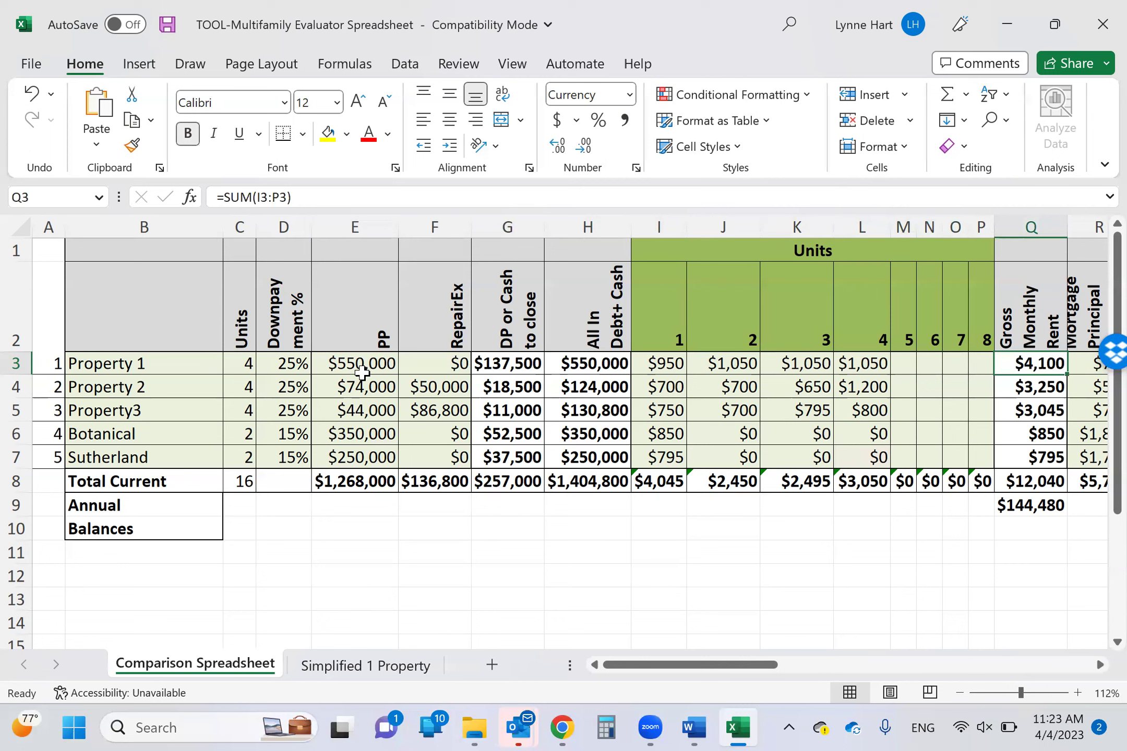
{"action": "key", "text": "Left"}
{"action": "key", "text": "Left"}
{"action": "key", "text": "Left"}
{"action": "key", "text": "Left"}
{"action": "key", "text": "Left"}
{"action": "key", "text": "Left"}
{"action": "key", "text": "Left"}
{"action": "key", "text": "Left"}
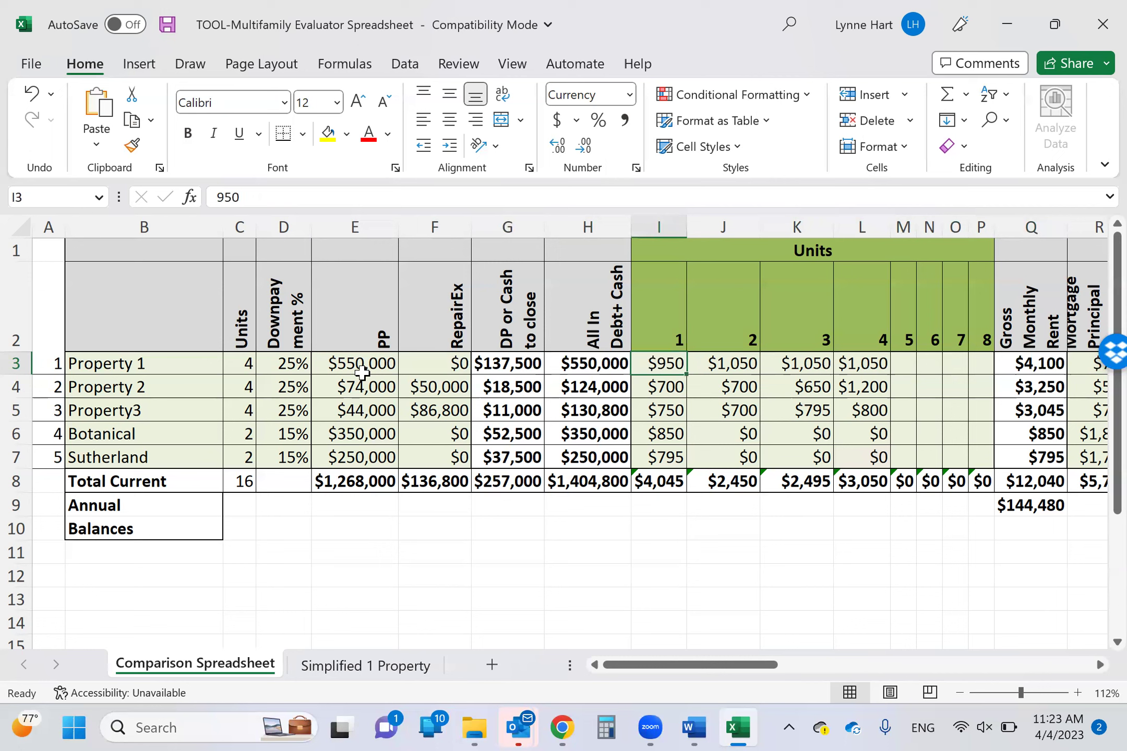
{"action": "key", "text": "Right"}
{"action": "key", "text": "Right"}
{"action": "key", "text": "Right"}
{"action": "key", "text": "Right"}
{"action": "key", "text": "Right"}
{"action": "key", "text": "Right"}
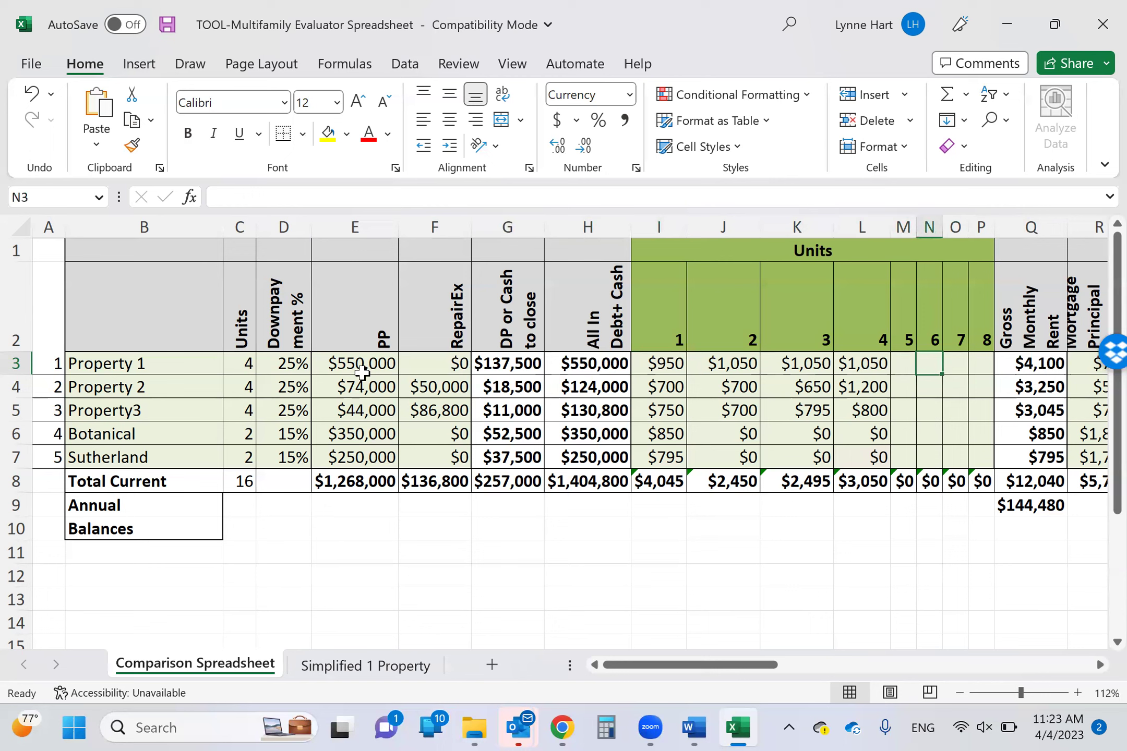
{"action": "key", "text": "Right"}
{"action": "key", "text": "Right"}
{"action": "key", "text": "Right"}
{"action": "key", "text": "Right"}
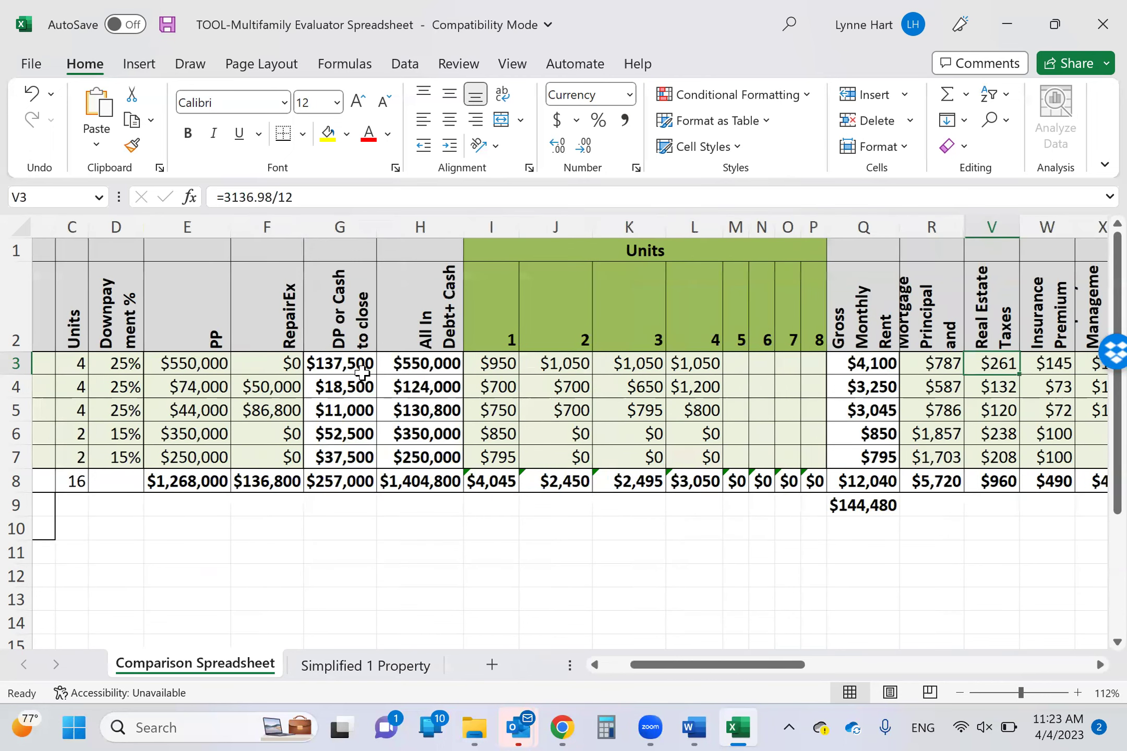
{"action": "key", "text": "Right"}
{"action": "key", "text": "Right"}
{"action": "key", "text": "Right"}
{"action": "key", "text": "Right"}
{"action": "key", "text": "Right"}
{"action": "key", "text": "Right"}
{"action": "key", "text": "Right"}
{"action": "key", "text": "Right"}
{"action": "key", "text": "Right"}
{"action": "key", "text": "Right"}
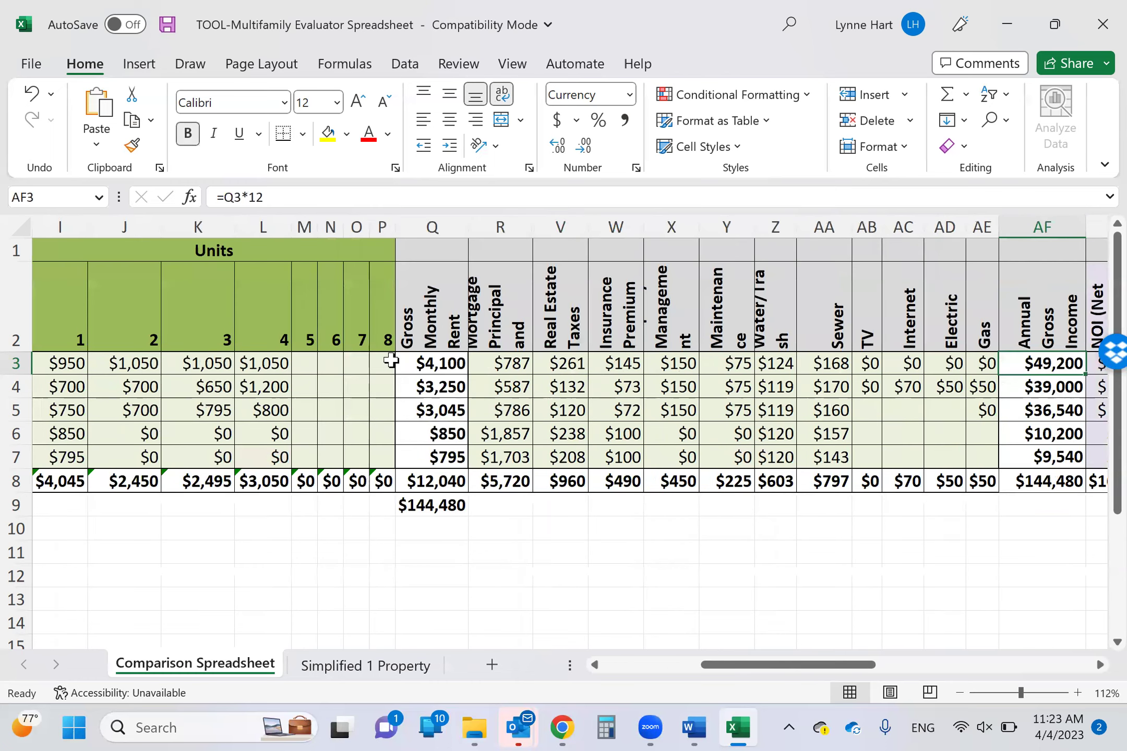
{"action": "left_click", "coordinate": [432, 363]}
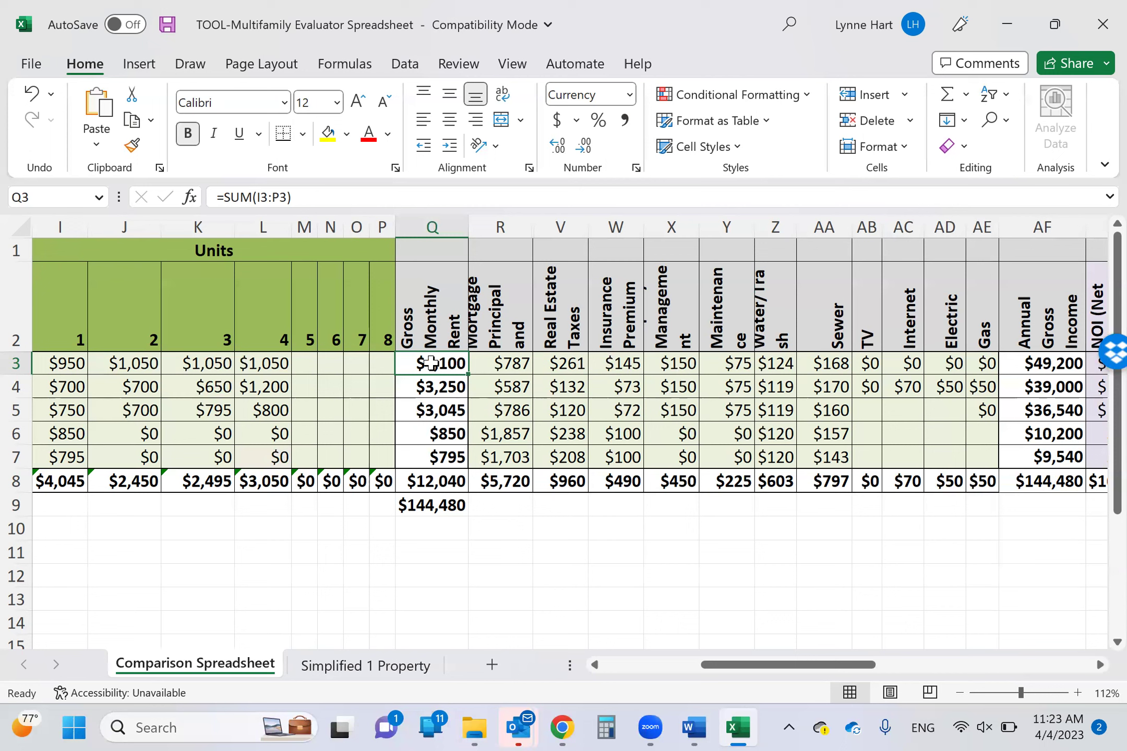
{"action": "key", "text": "Right"}
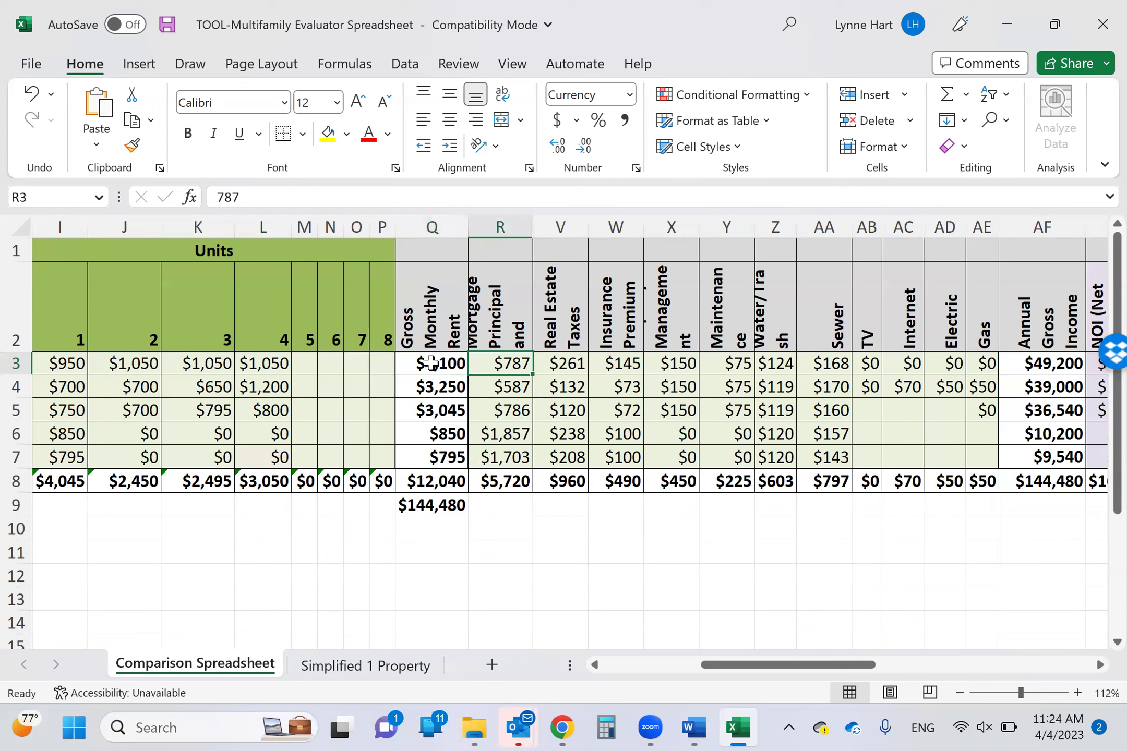
{"action": "key", "text": "Up"}
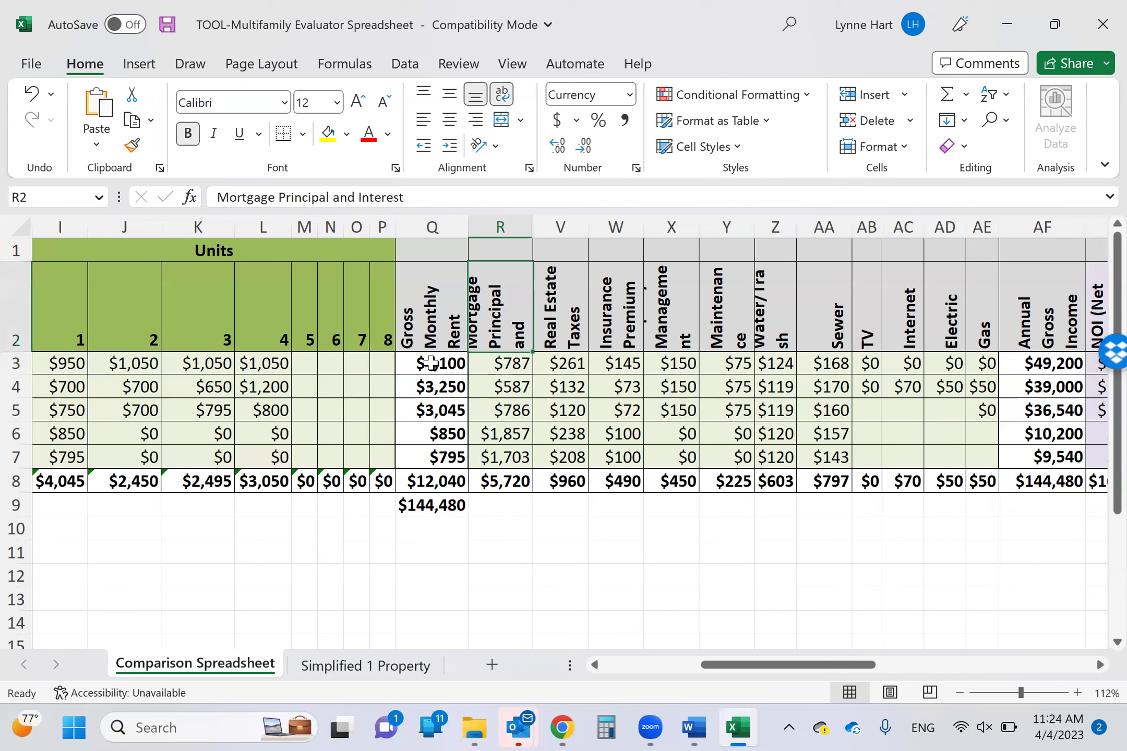
{"action": "key", "text": "Down"}
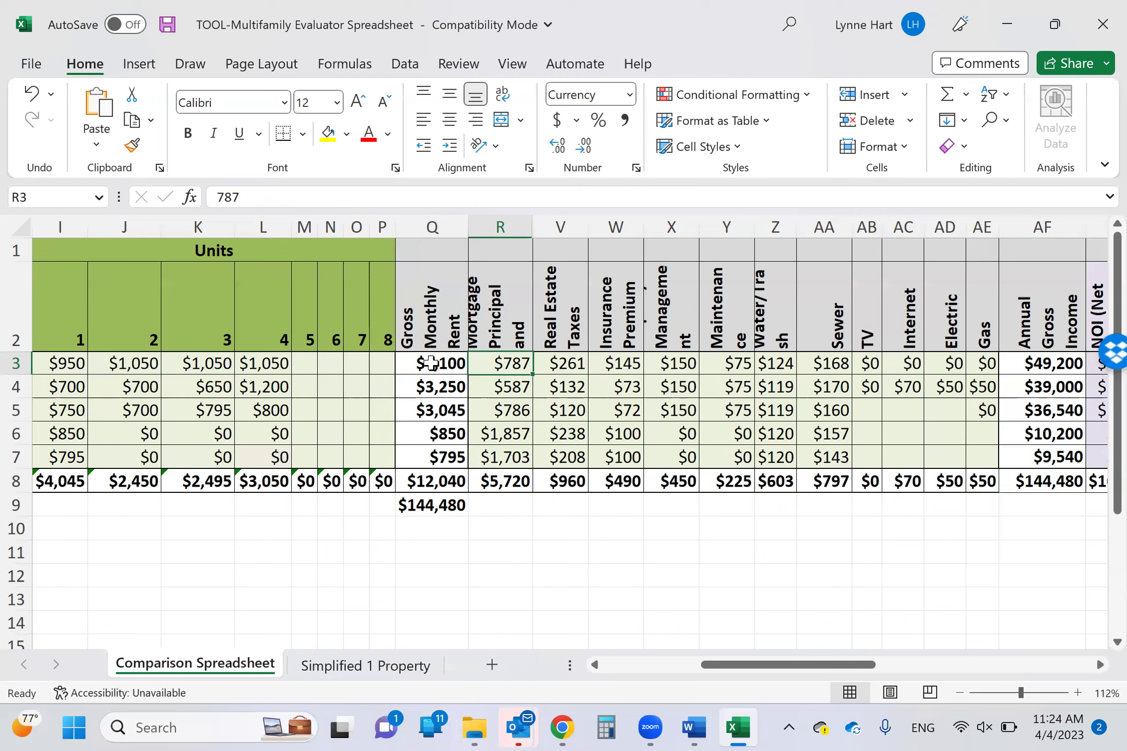
{"action": "key", "text": "Right"}
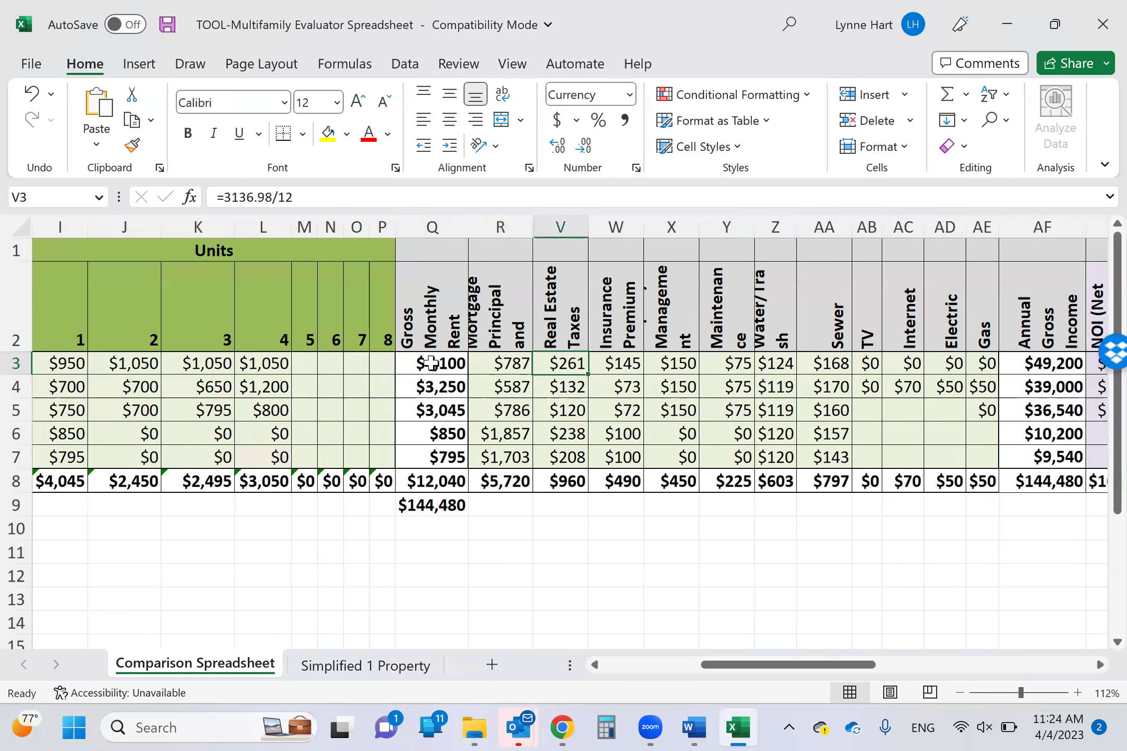
{"action": "key", "text": "Right"}
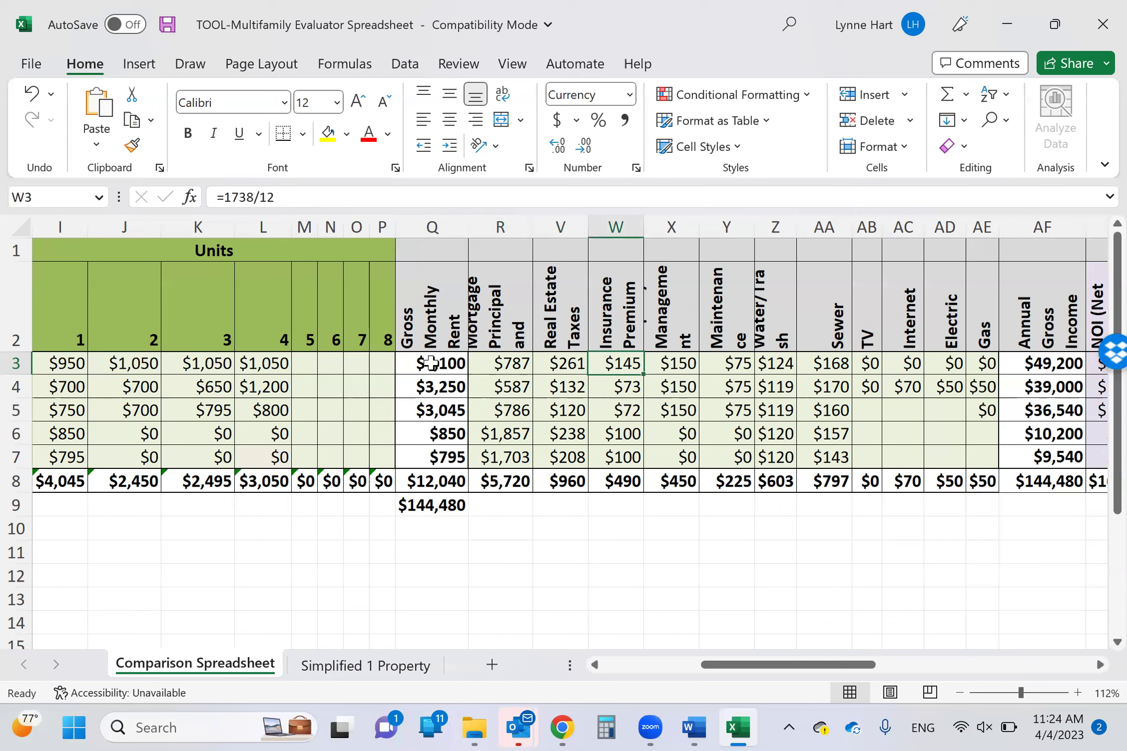
{"action": "key", "text": "Left"}
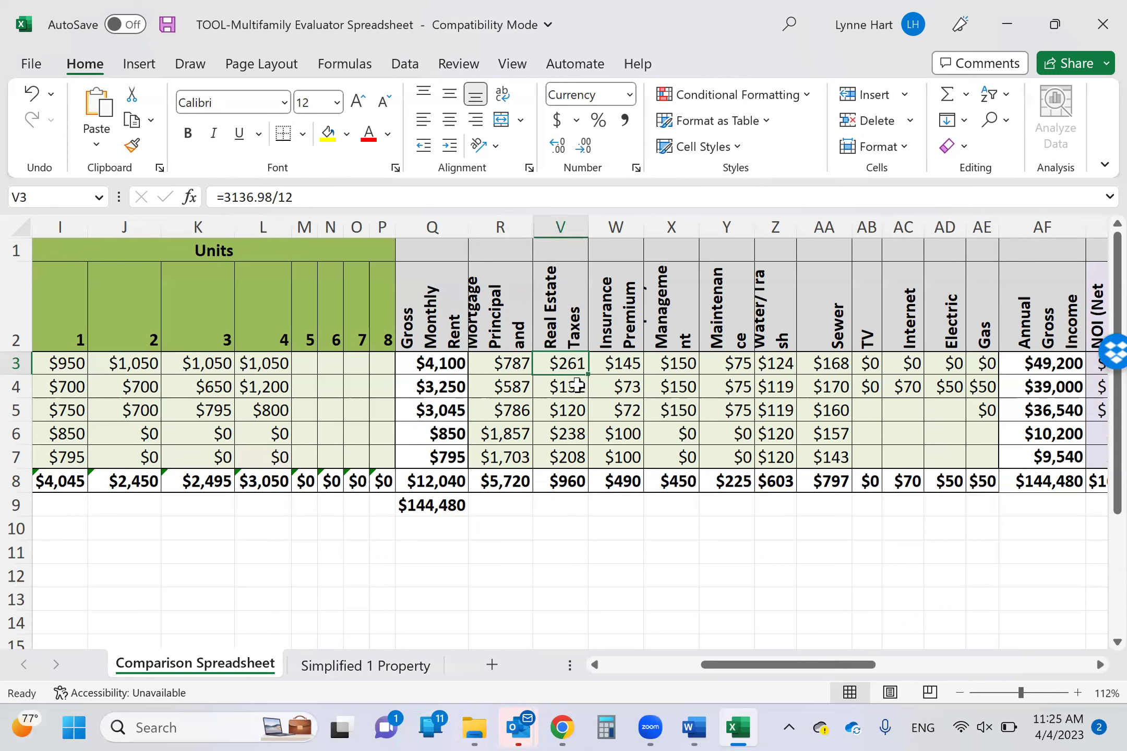
{"action": "key", "text": "Right"}
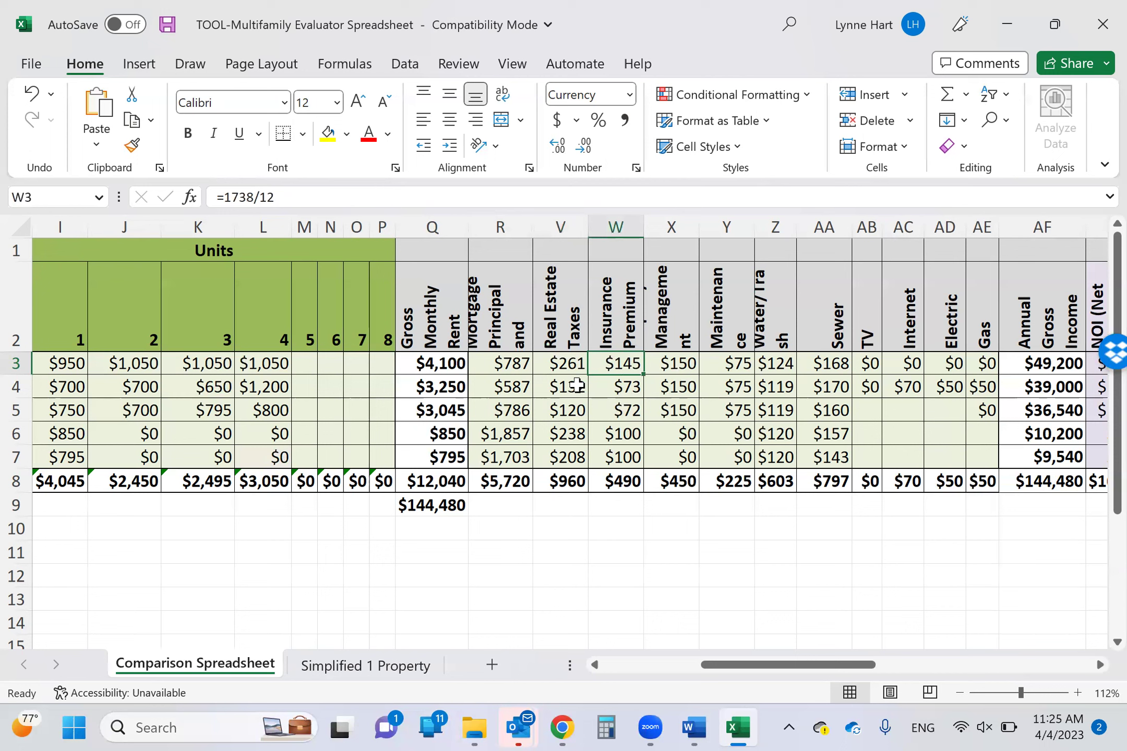
{"action": "key", "text": "Right"}
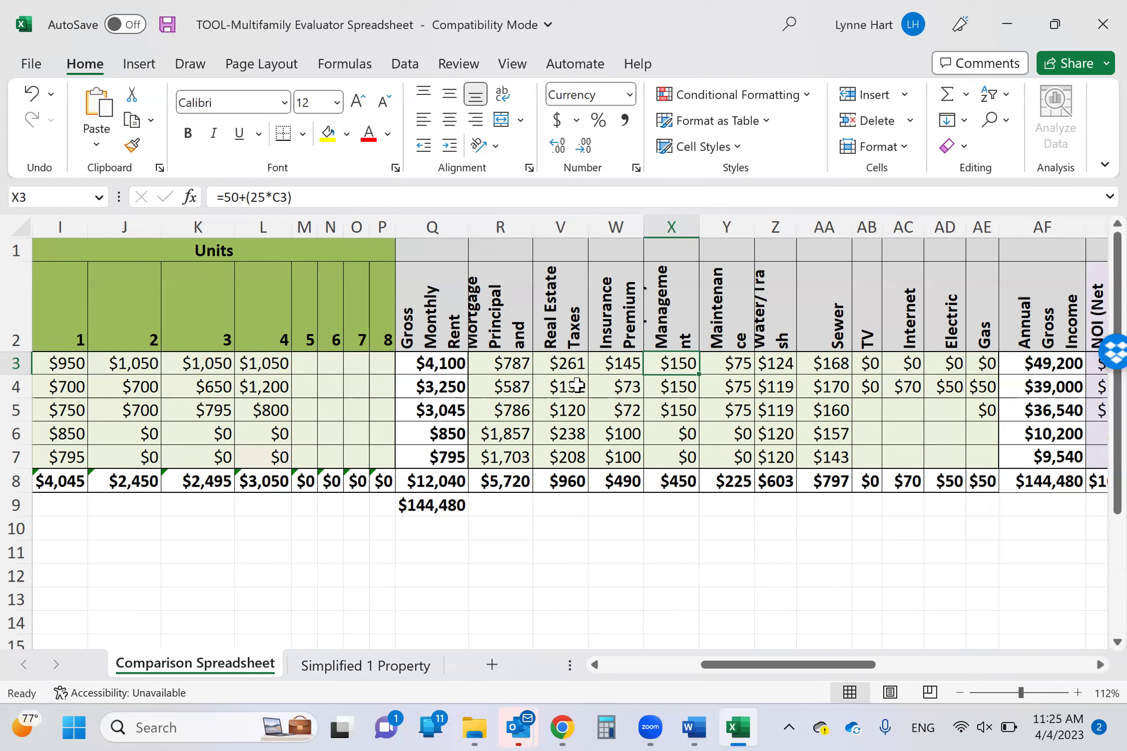
{"action": "key", "text": "Right"}
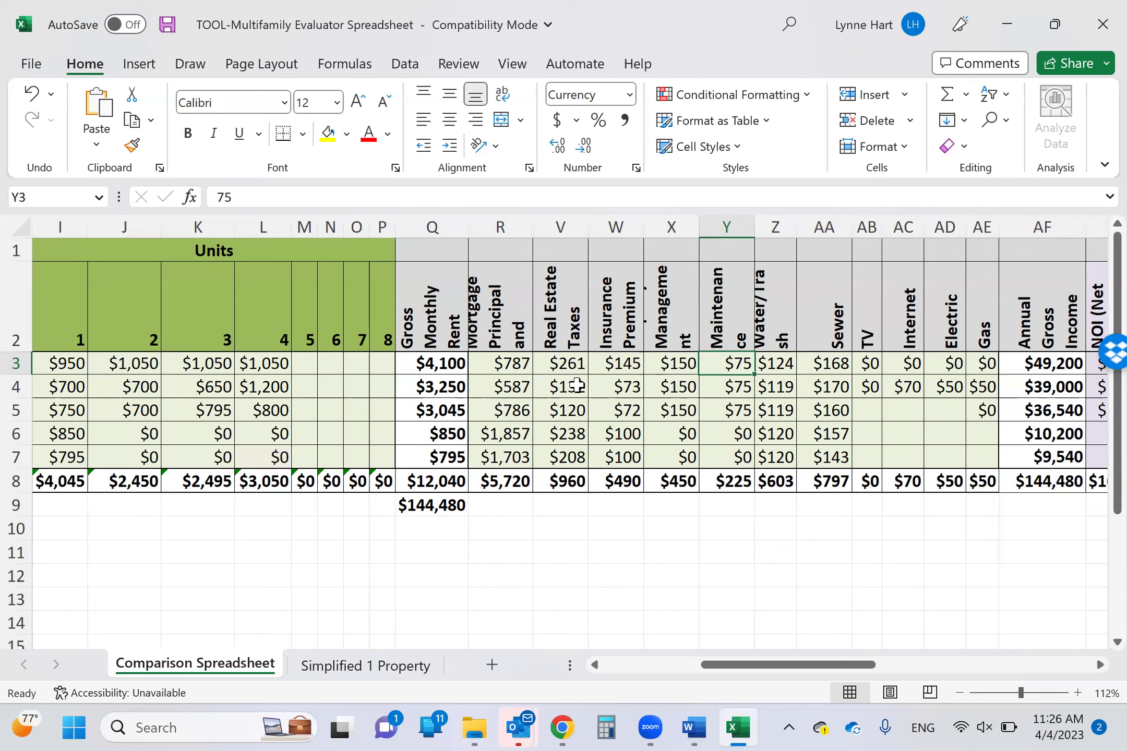
Step: Enter $0 maintenance for Property 1 in Y3, then check the management fee formula in X3
{"action": "type", "text": "0"}
{"action": "key", "text": "Return"}
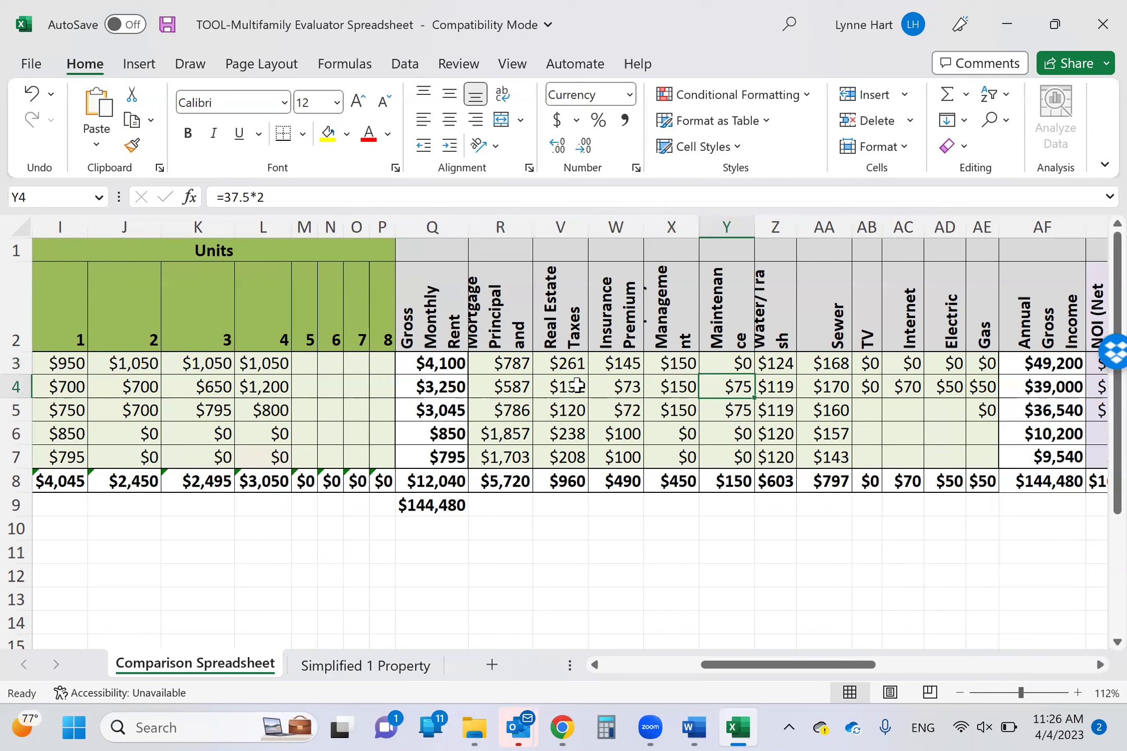
{"action": "key", "text": "Up"}
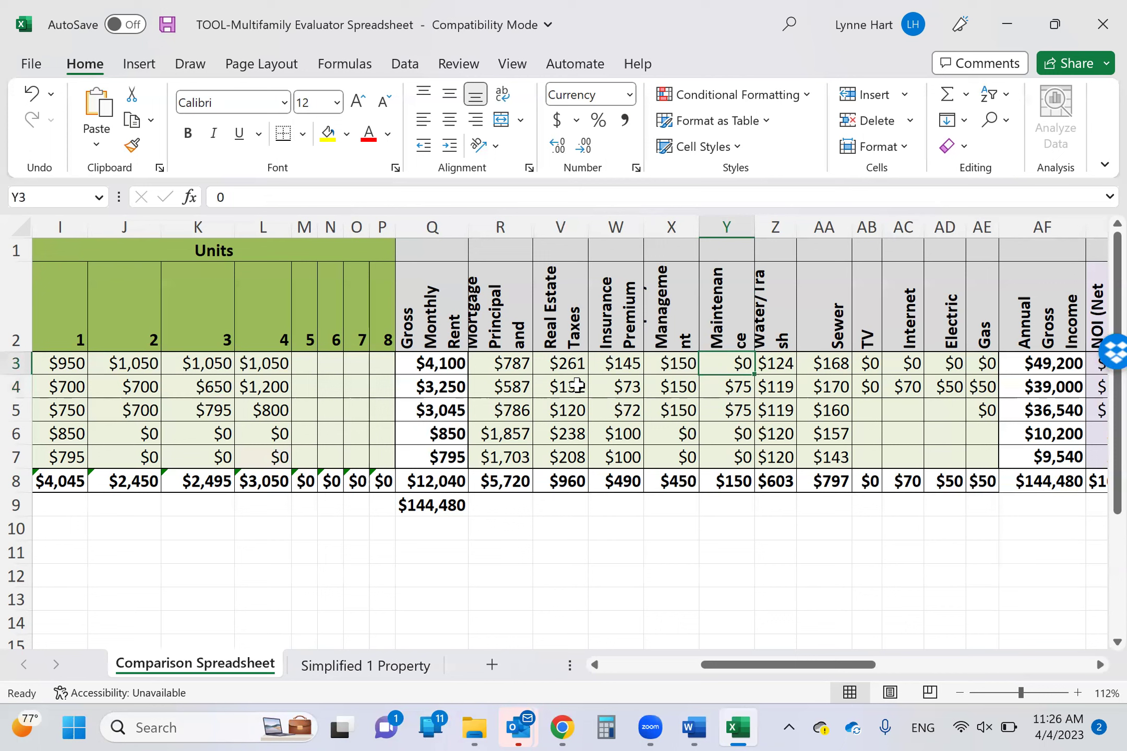
{"action": "key", "text": "Left"}
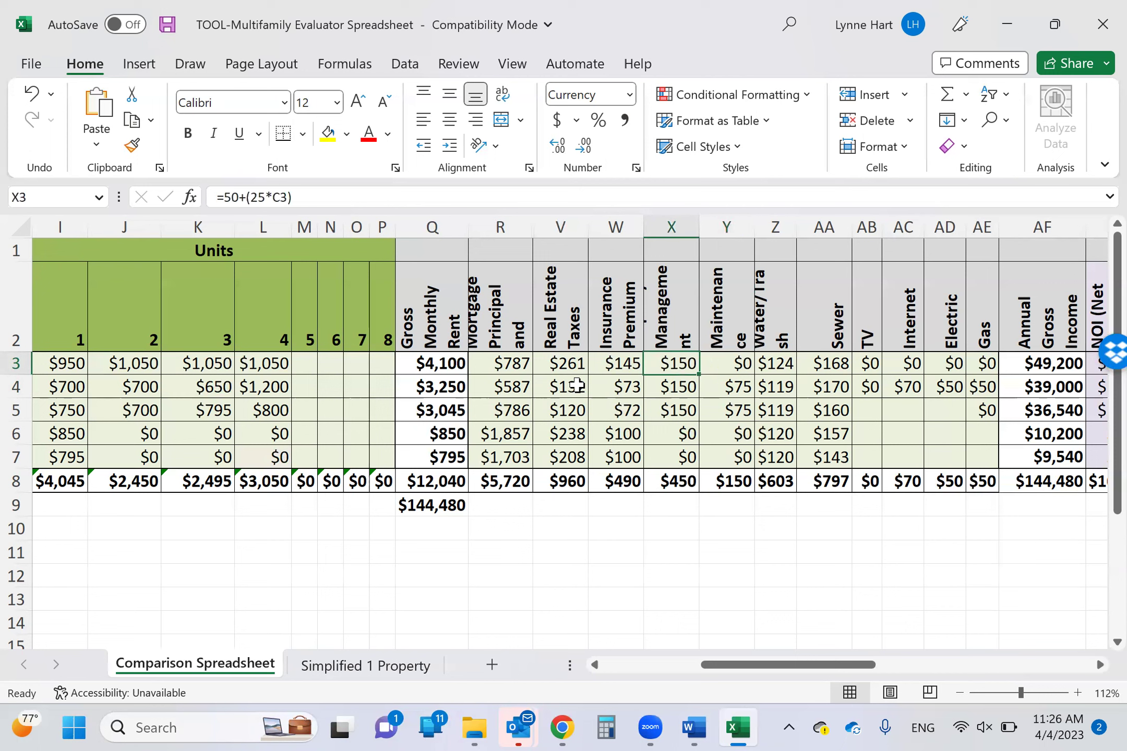
{"action": "key", "text": "Right"}
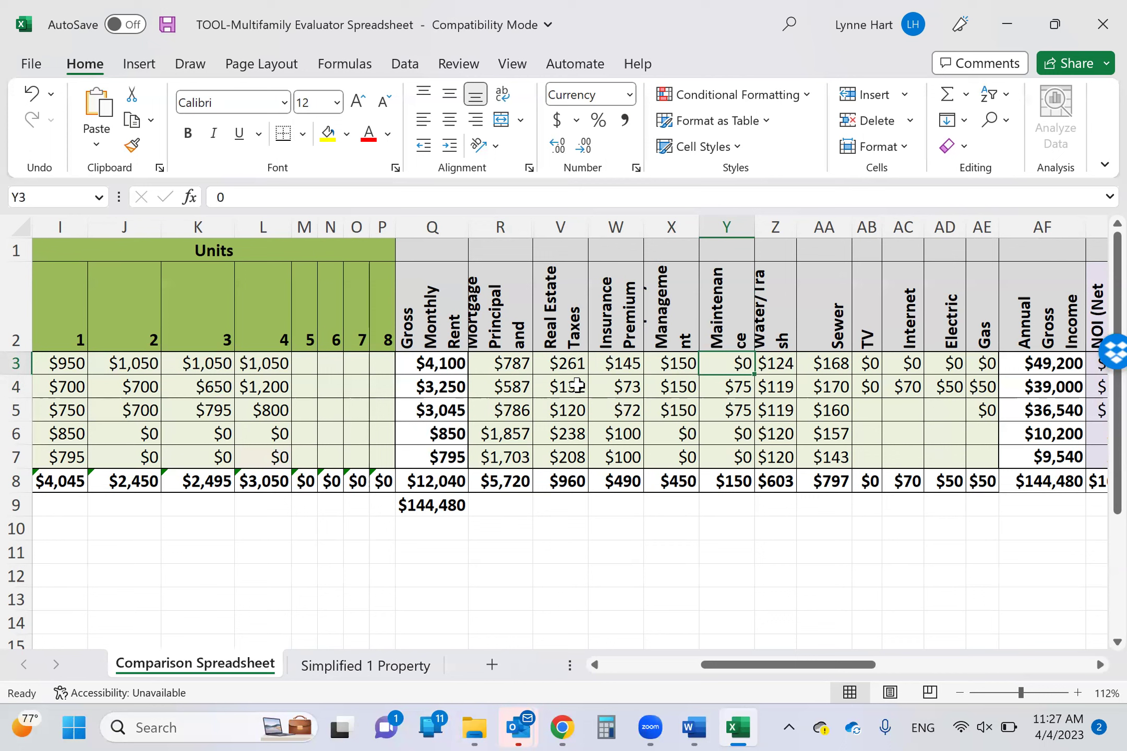
{"action": "key", "text": "Right"}
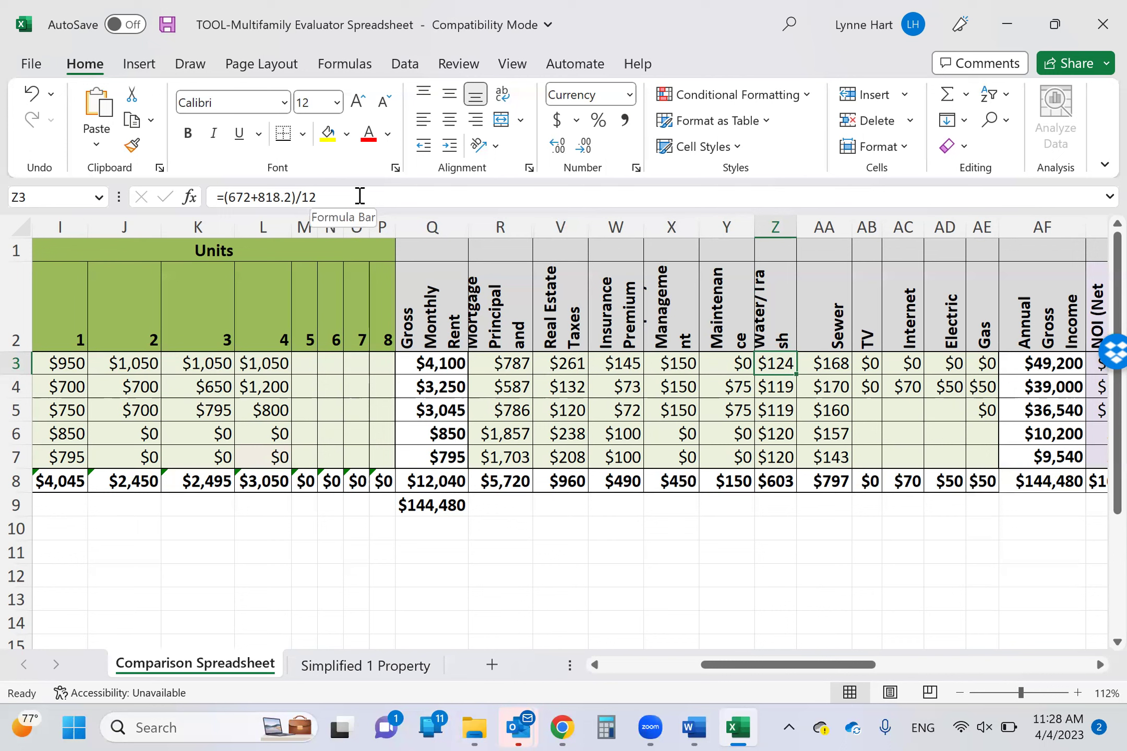
{"action": "key", "text": "Right"}
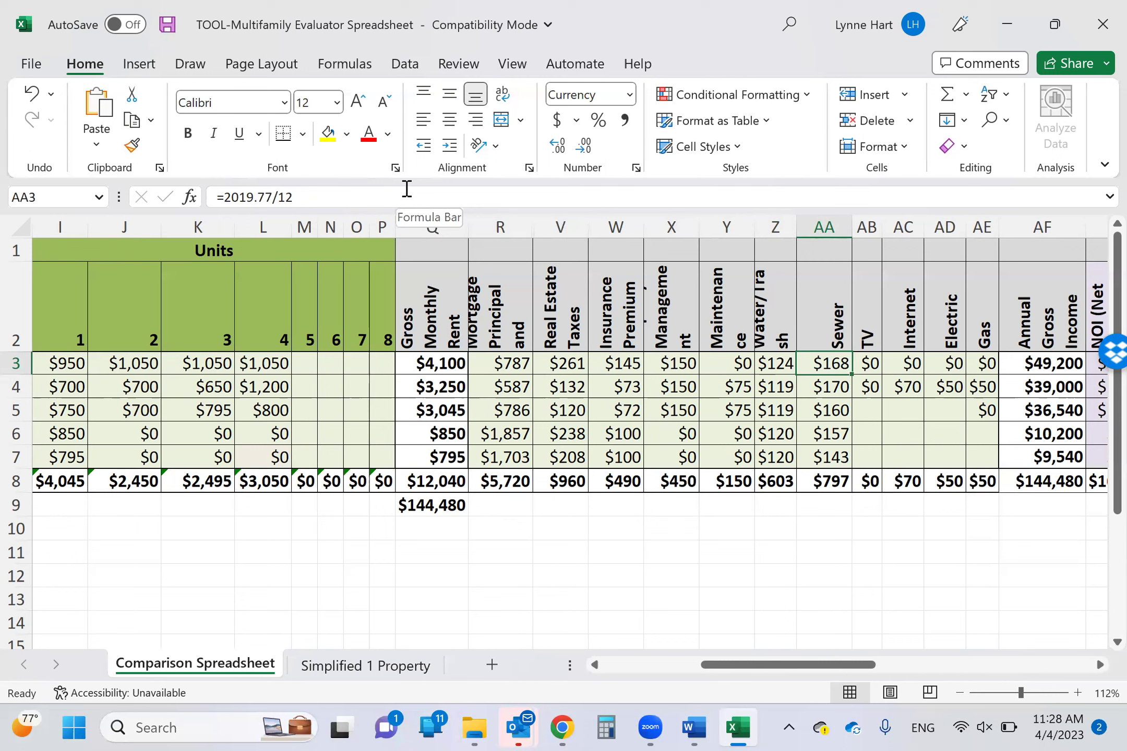
{"action": "key", "text": "Right"}
{"action": "key", "text": "Right"}
{"action": "key", "text": "Right"}
{"action": "key", "text": "Right"}
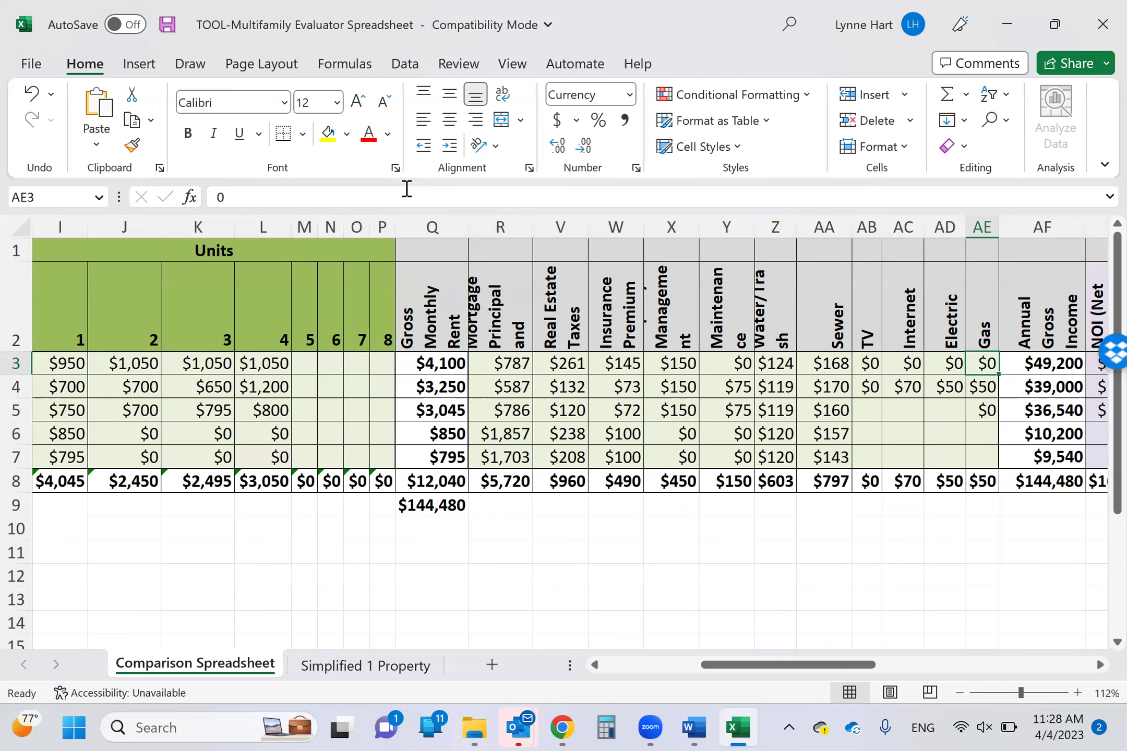
{"action": "key", "text": "Down"}
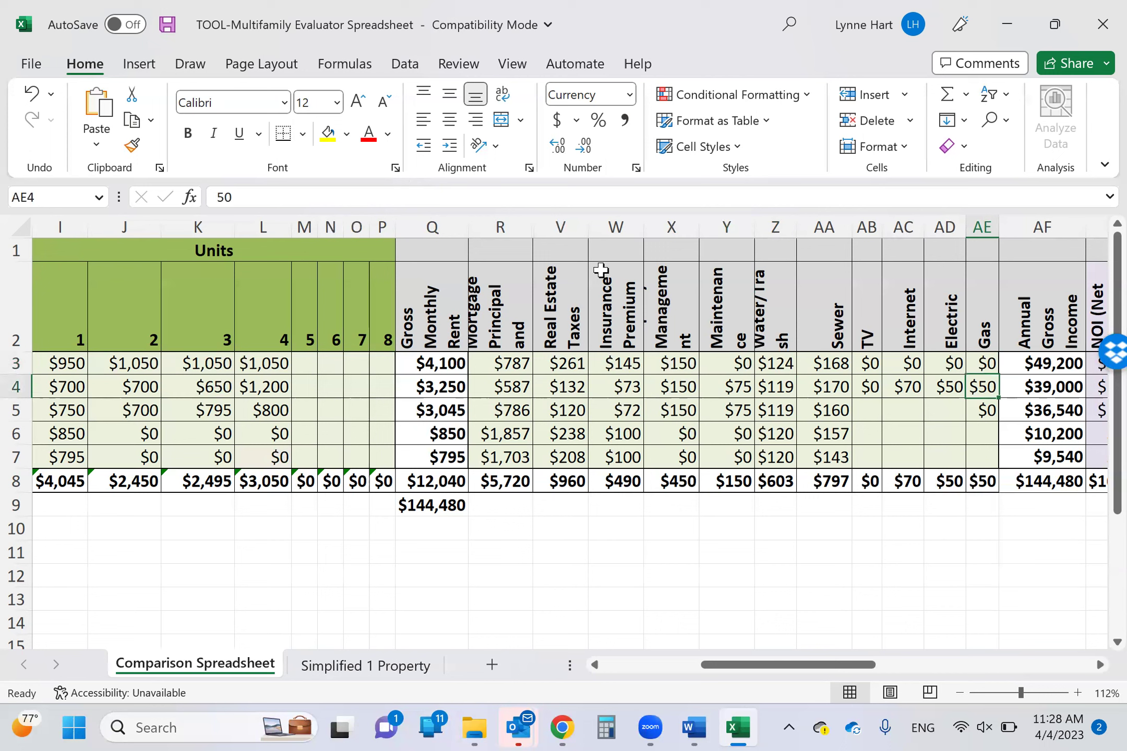
Step: Step from AE3 across annual gross income, NOI and cap rates, then inspect the $39,015 NOI formula
{"action": "left_click", "coordinate": [985, 362]}
{"action": "key", "text": "Right"}
{"action": "key", "text": "Right"}
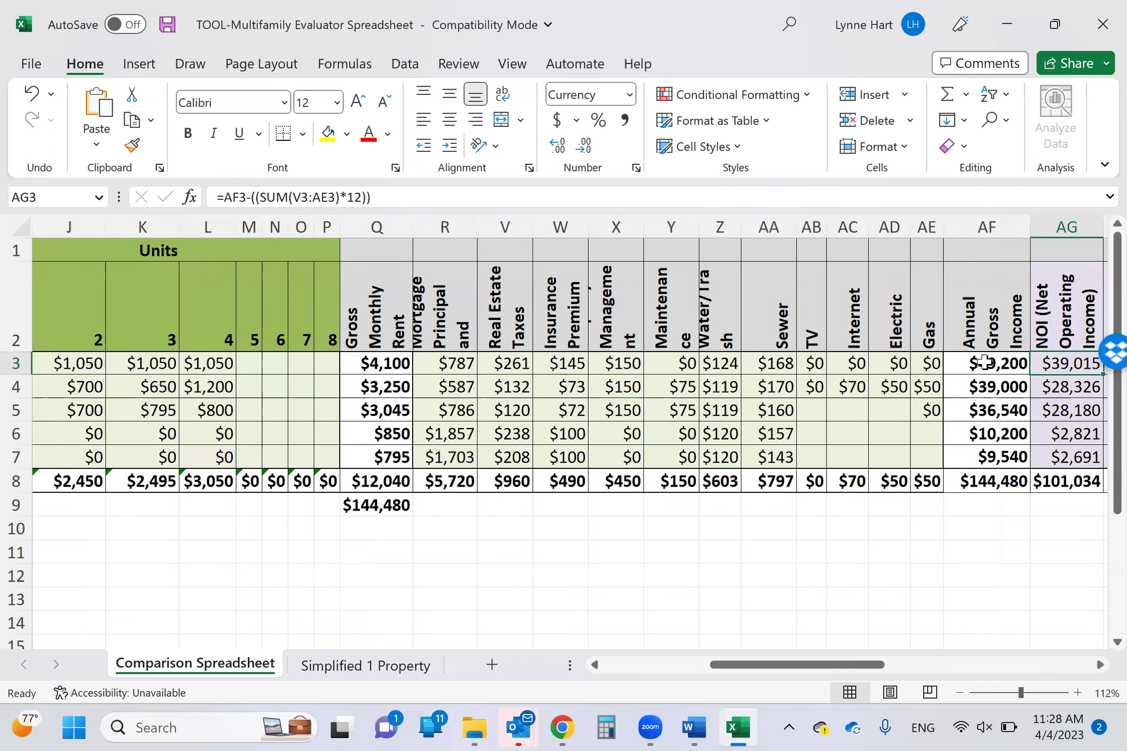
{"action": "key", "text": "Right"}
{"action": "key", "text": "Right"}
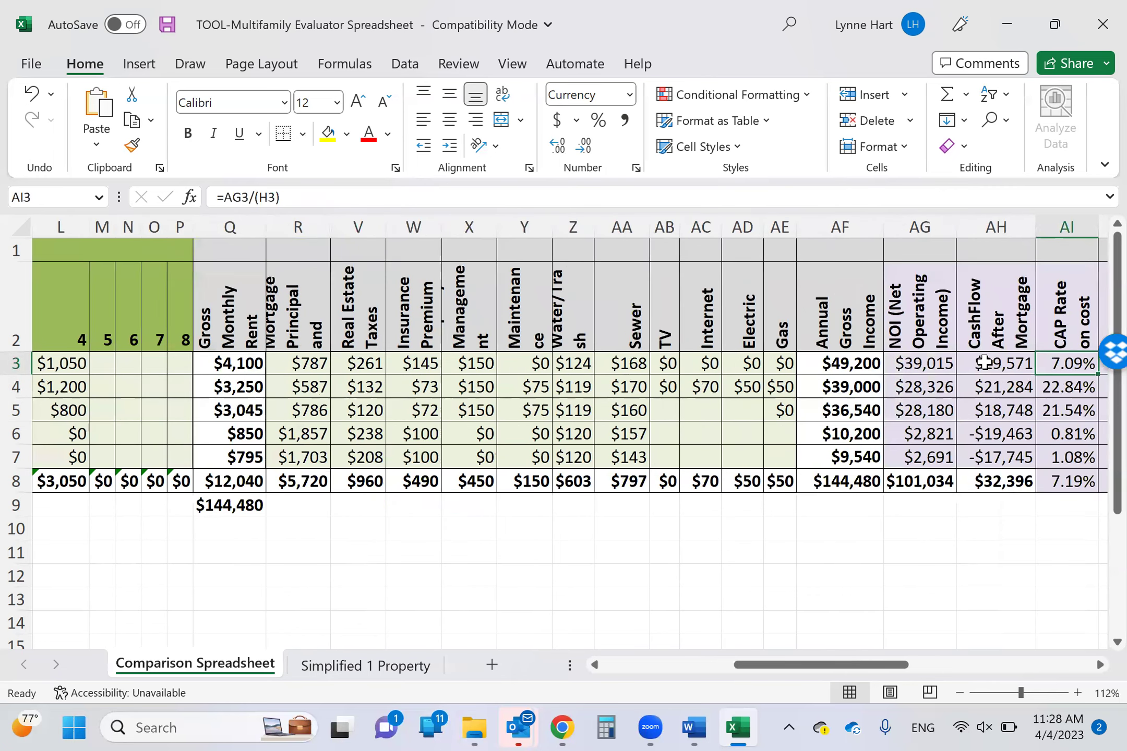
{"action": "key", "text": "Right"}
{"action": "key", "text": "Right"}
{"action": "key", "text": "Right"}
{"action": "key", "text": "Right"}
{"action": "key", "text": "Right"}
{"action": "key", "text": "Right"}
{"action": "key", "text": "Right"}
{"action": "key", "text": "Right"}
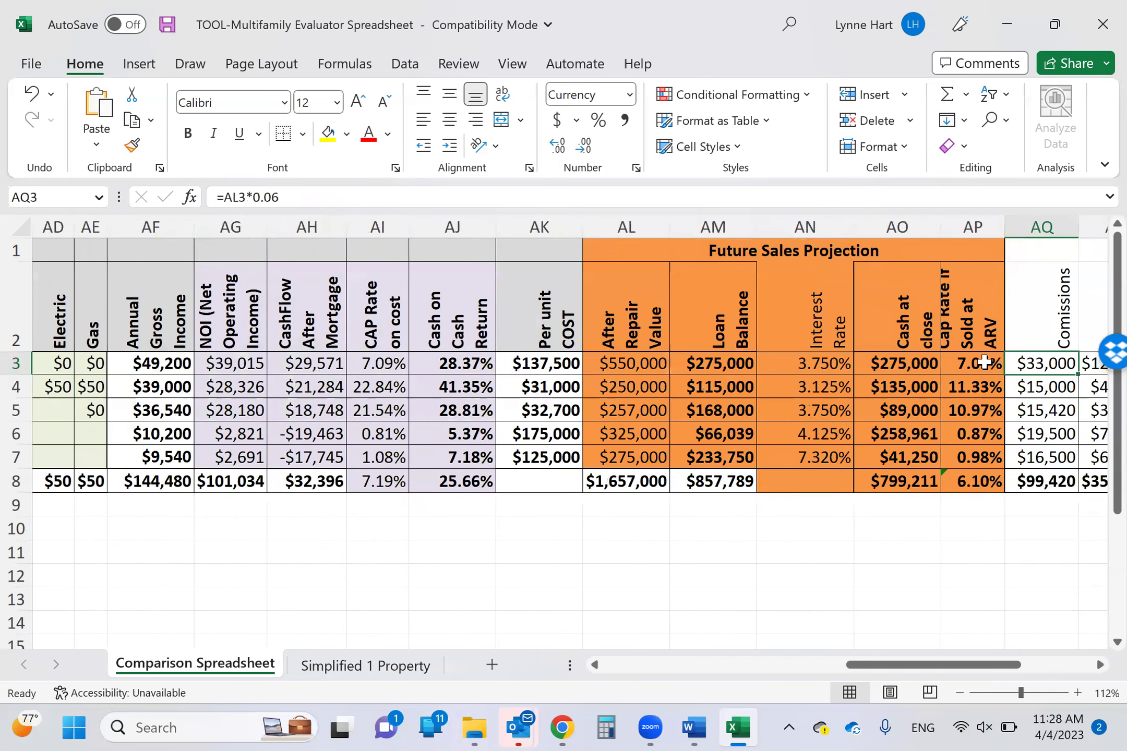
{"action": "key", "text": "Left"}
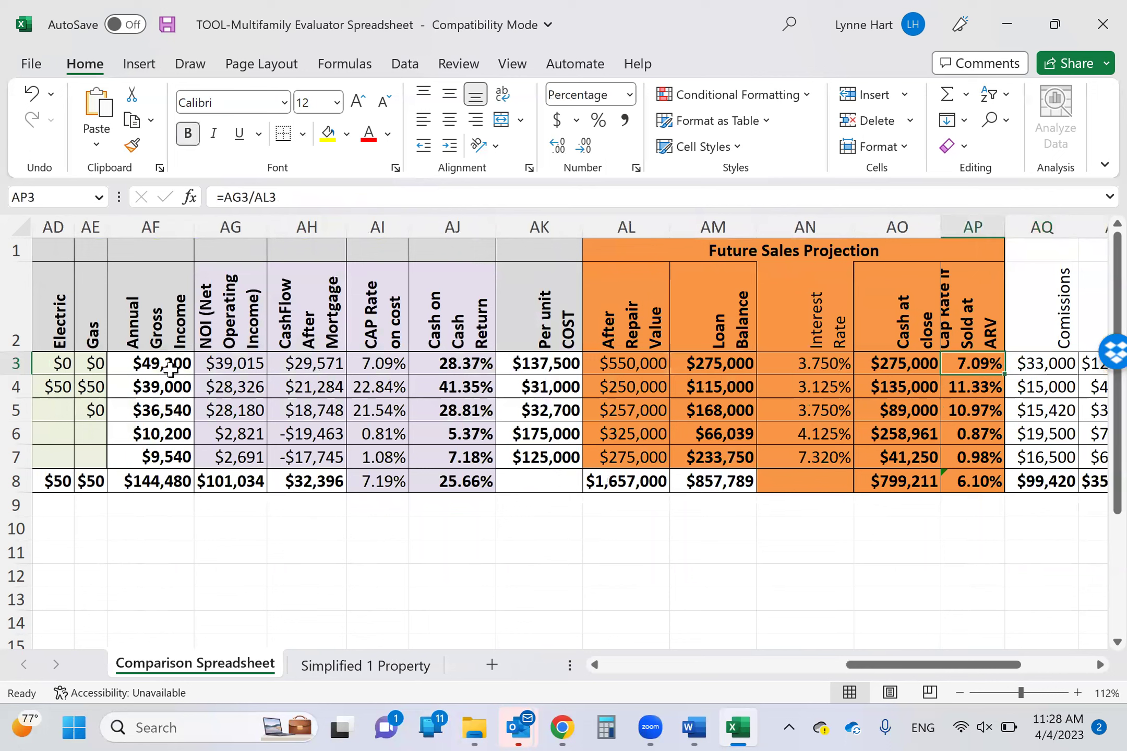
{"action": "left_click", "coordinate": [165, 370]}
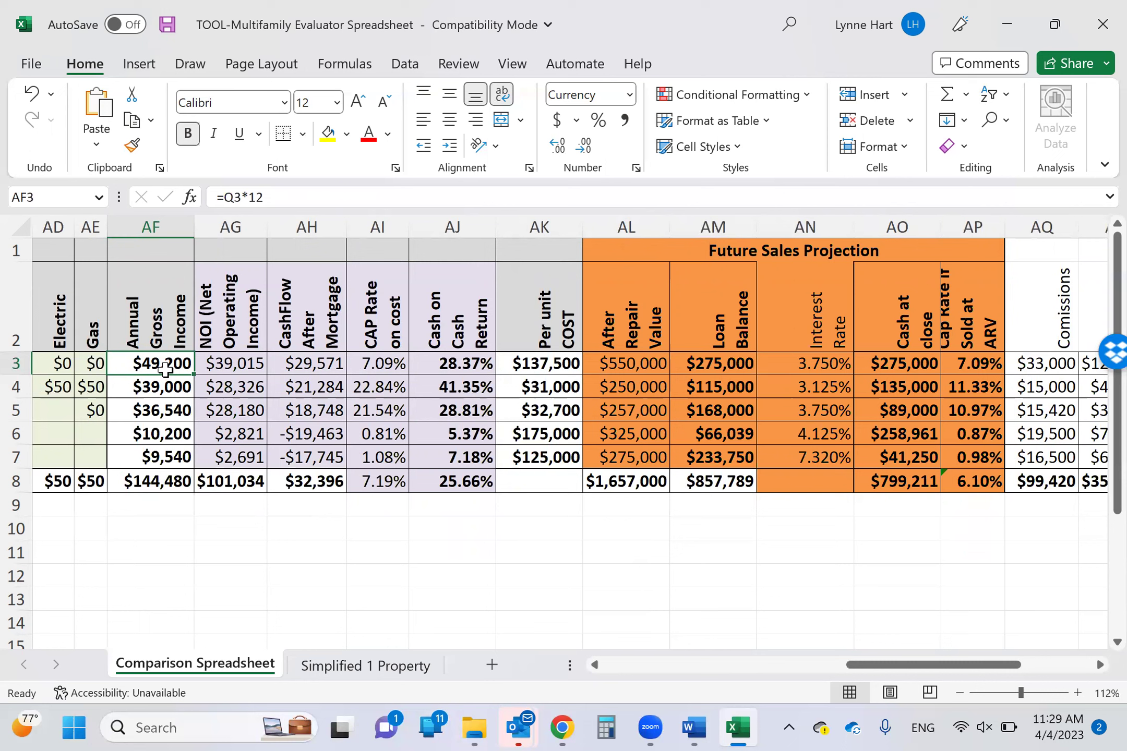
{"action": "key", "text": "Right"}
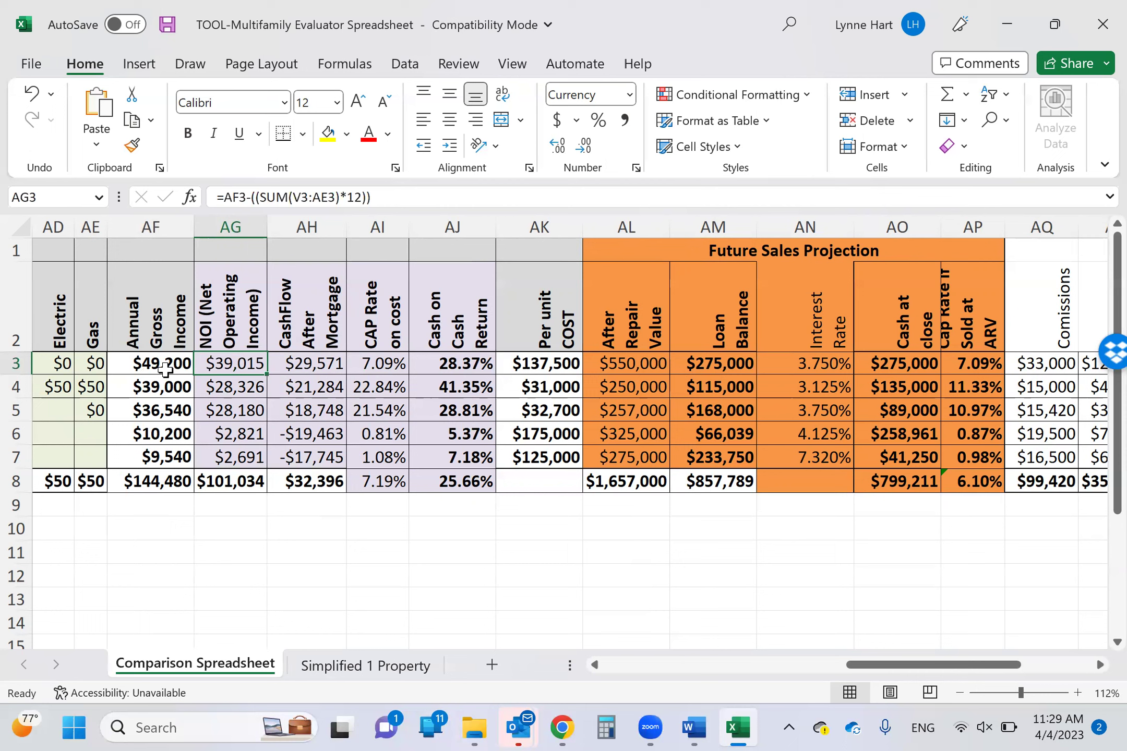
Step: Compare the NOI and $29,571 cash-flow formulas, then return to the mortgage in R3
{"action": "key", "text": "Right"}
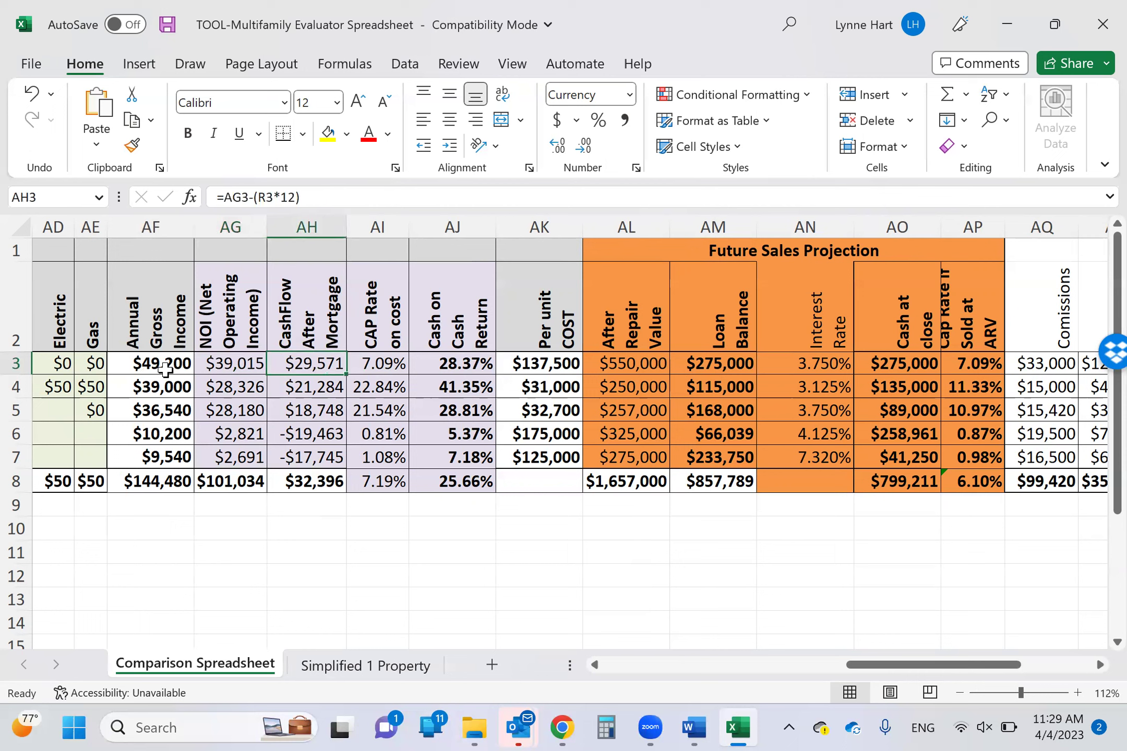
{"action": "key", "text": "Left"}
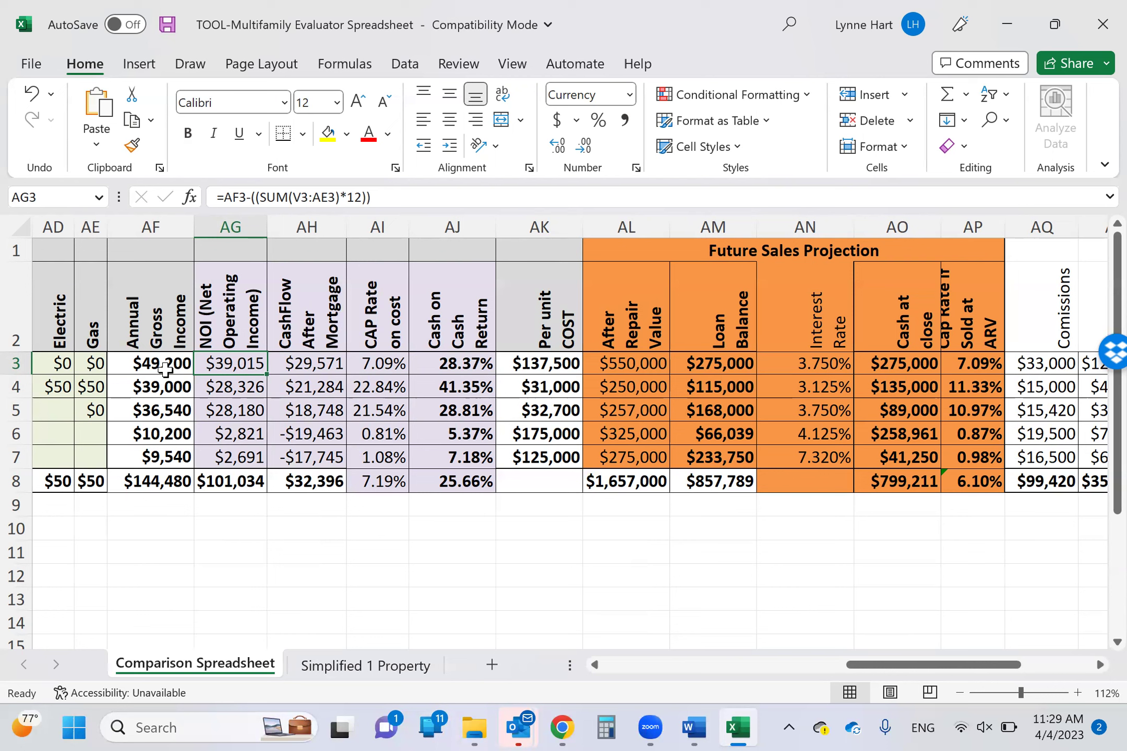
{"action": "key", "text": "Right"}
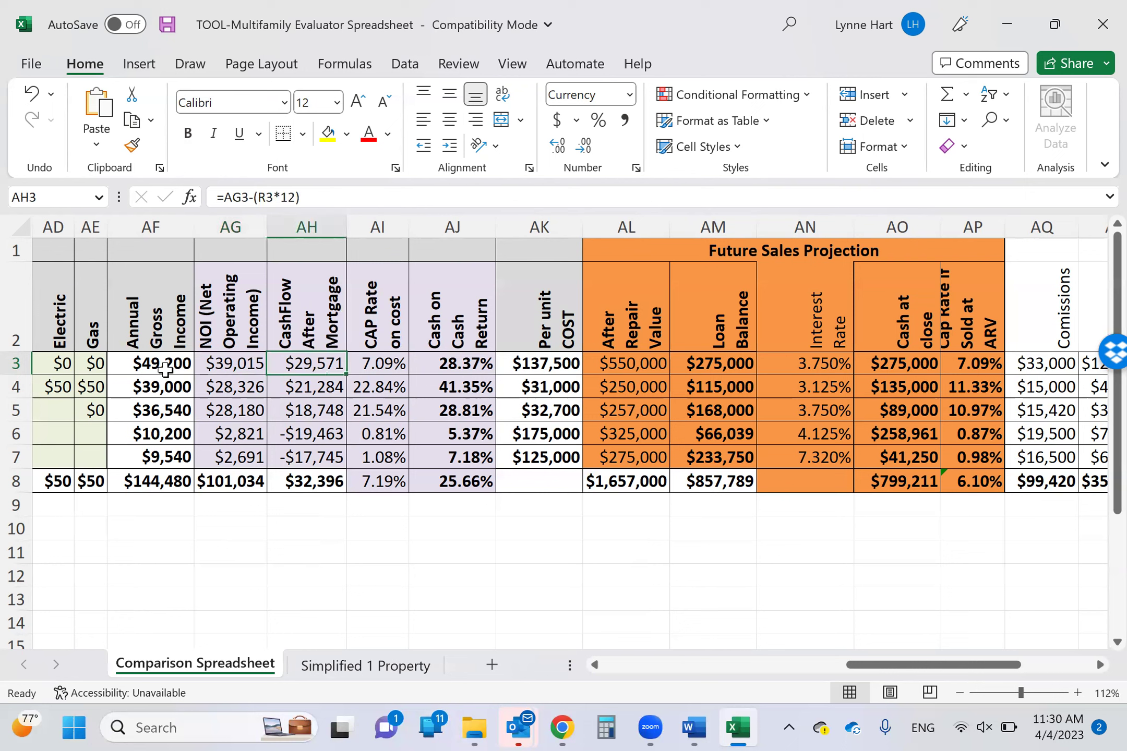
{"action": "key", "text": "Left"}
{"action": "key", "text": "Left"}
{"action": "key", "text": "Left"}
{"action": "key", "text": "Left"}
{"action": "key", "text": "Left"}
{"action": "key", "text": "Left"}
{"action": "key", "text": "Left"}
{"action": "key", "text": "Left"}
{"action": "key", "text": "Left"}
{"action": "key", "text": "Left"}
{"action": "key", "text": "Left"}
{"action": "key", "text": "Left"}
{"action": "key", "text": "Left"}
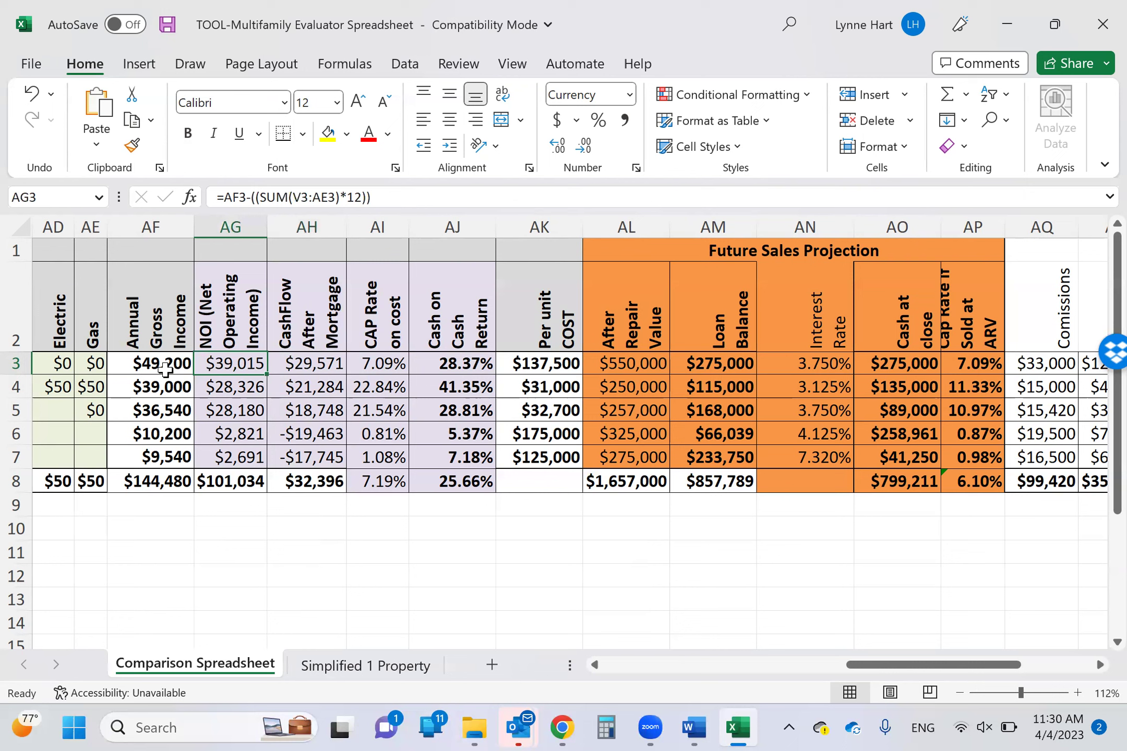
{"action": "key", "text": "Left"}
{"action": "key", "text": "Left"}
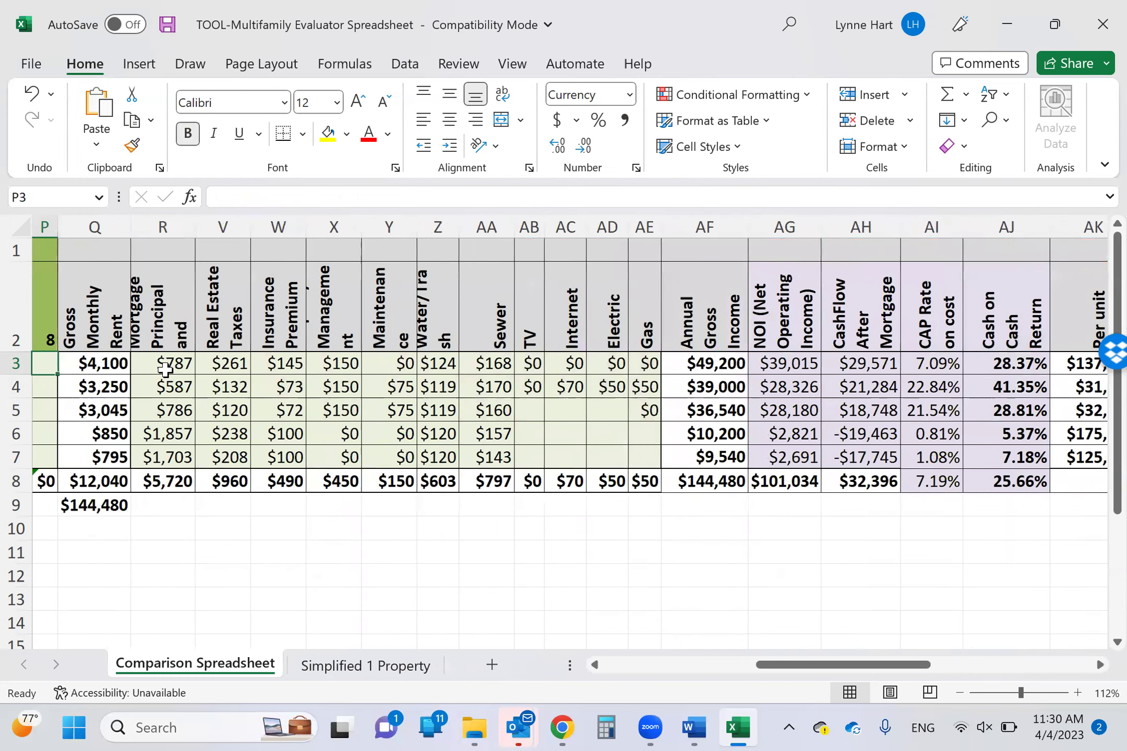
{"action": "key", "text": "Right"}
{"action": "key", "text": "Right"}
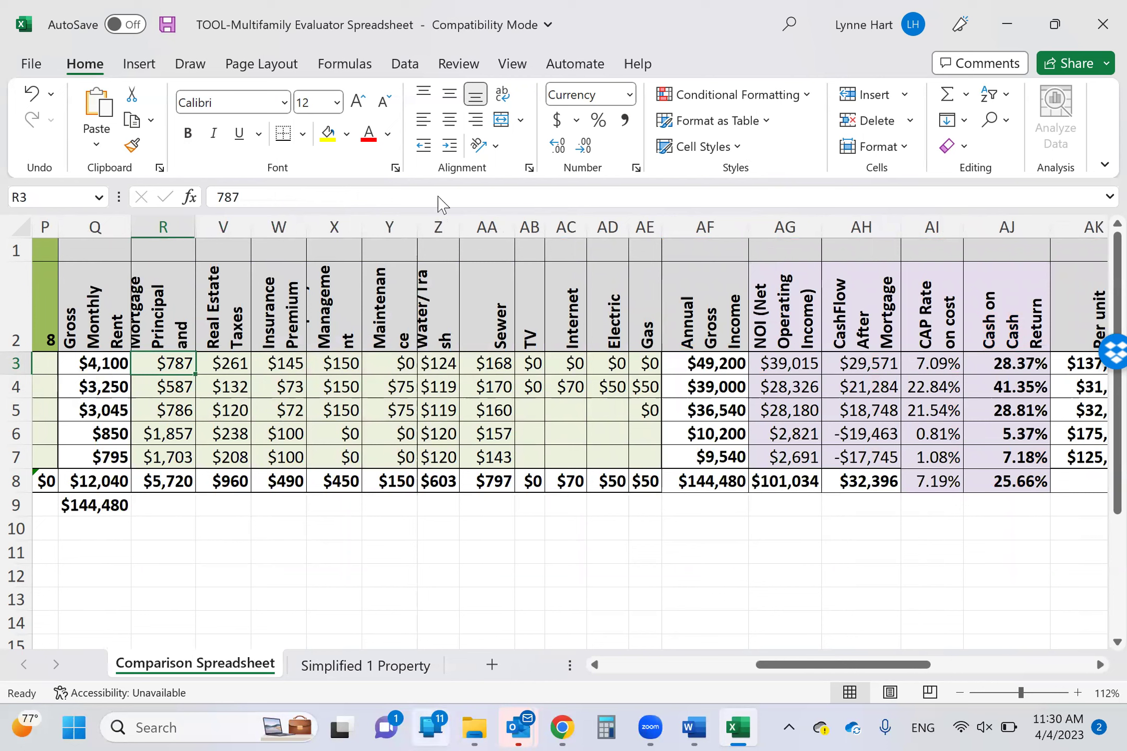
Step: Open mortgagecalculator.org in the browser and enter a $555,000 home value
{"action": "key", "text": "alt+Tab"}
{"action": "left_click", "coordinate": [251, 50]}
{"action": "type", "text": "mortgagecalculator.org"}
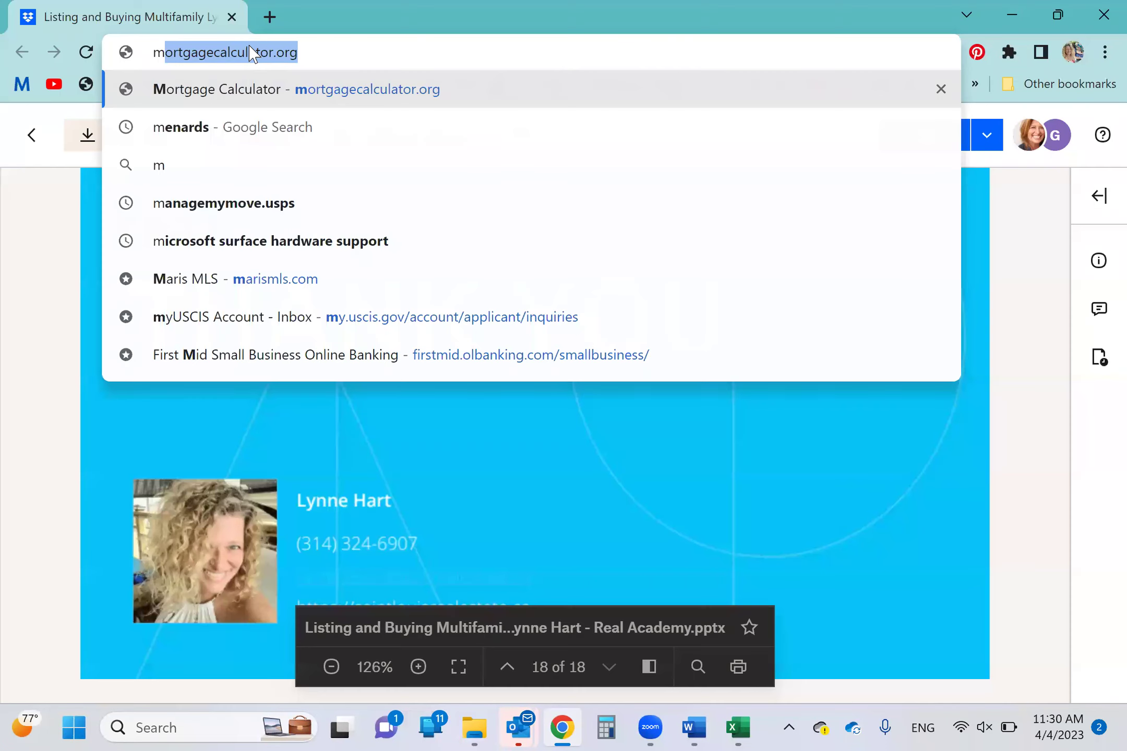
{"action": "key", "text": "Return"}
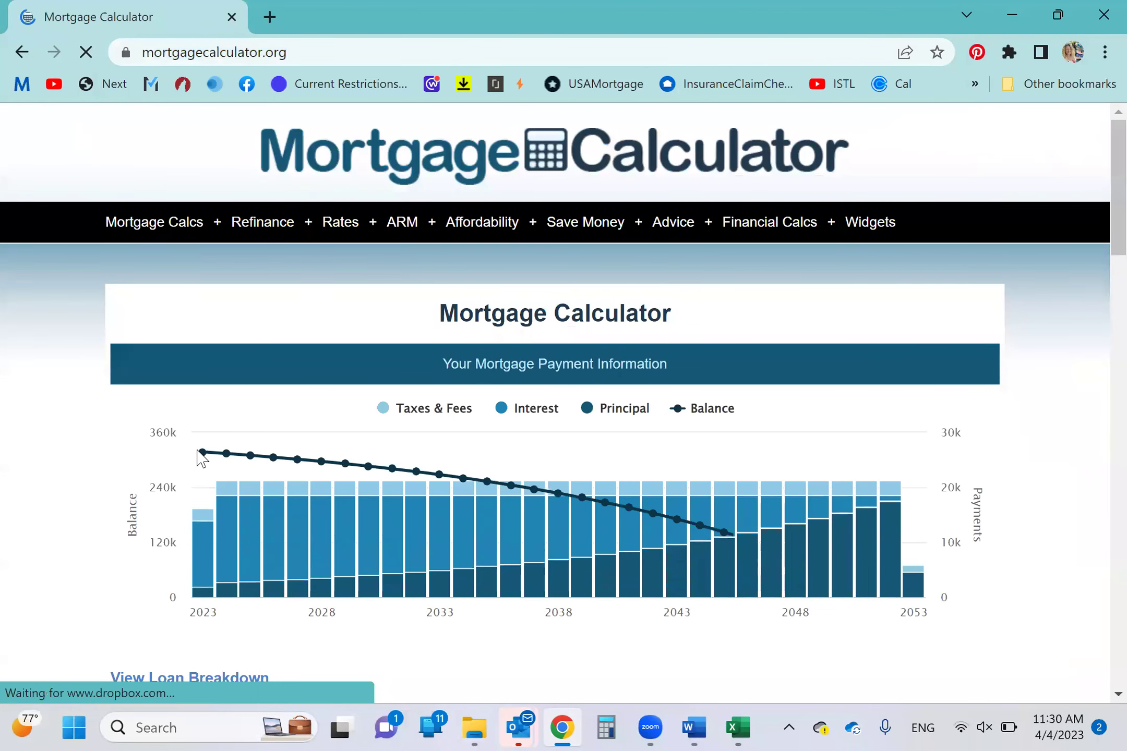
{"action": "scroll", "coordinate": [201, 458], "scroll_direction": "down", "scroll_amount": 6}
{"action": "double_click", "coordinate": [350, 245]}
{"action": "key", "text": "BackSpace"}
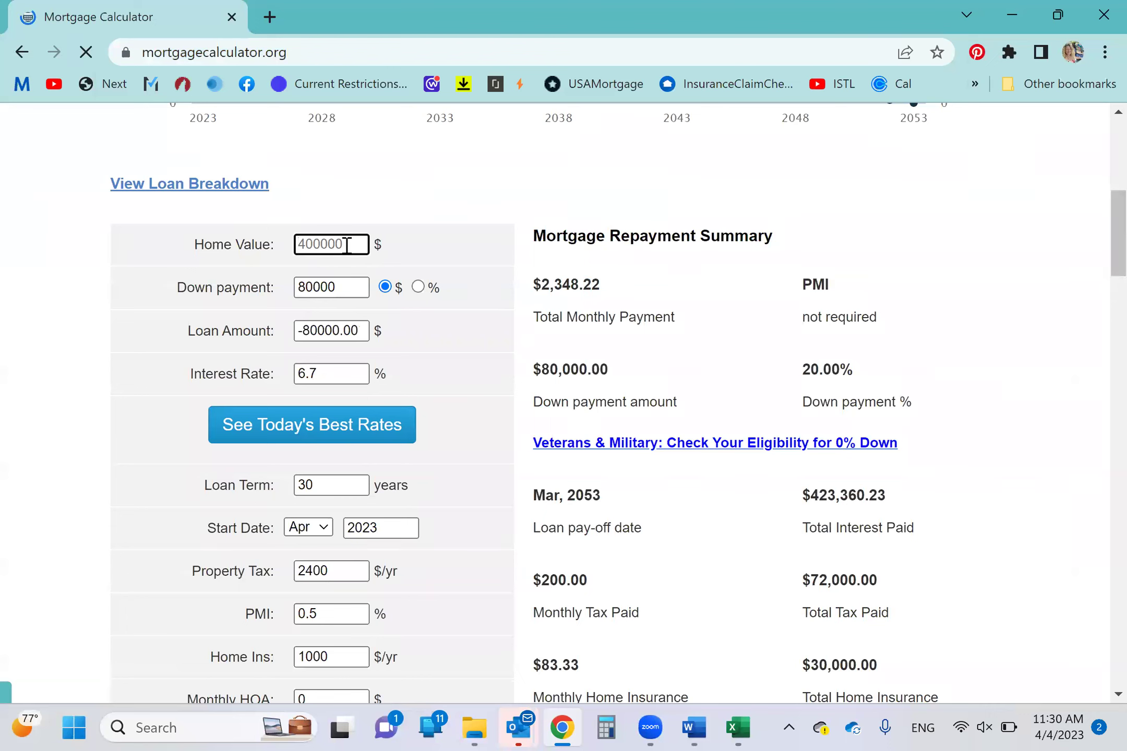
{"action": "type", "text": "500000"}
{"action": "key", "text": "BackSpace"}
{"action": "key", "text": "BackSpace"}
{"action": "key", "text": "BackSpace"}
{"action": "key", "text": "BackSpace"}
{"action": "key", "text": "BackSpace"}
{"action": "type", "text": "55000"}
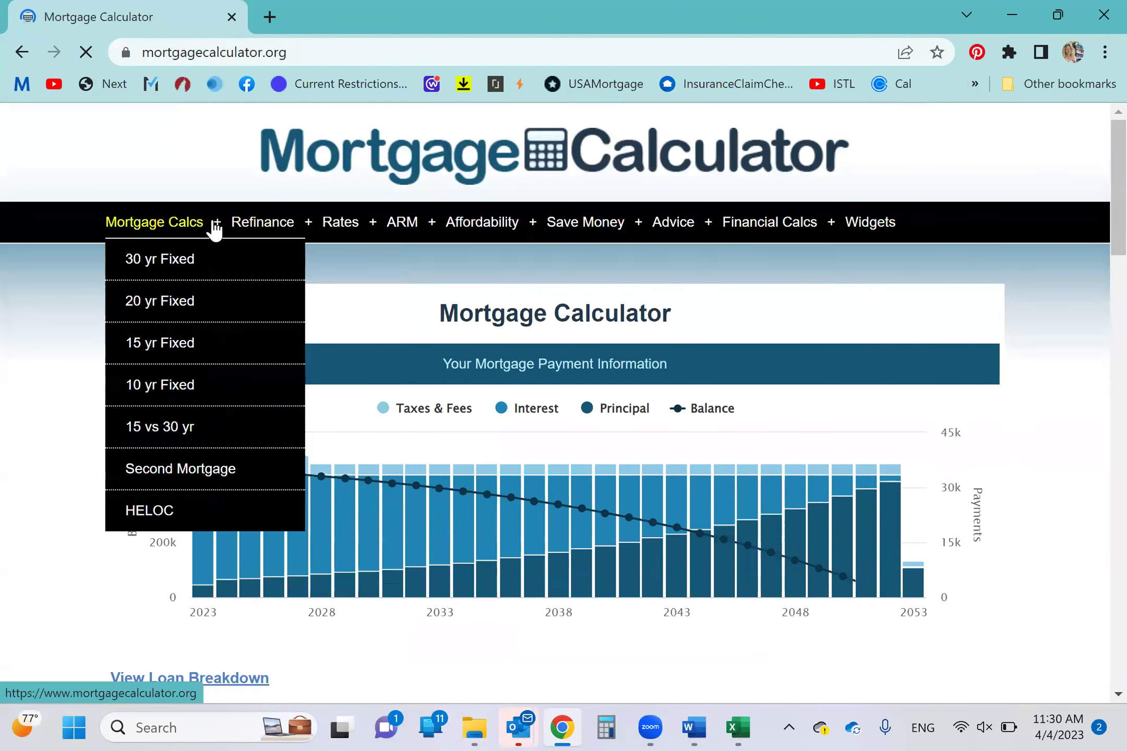
Step: Set the down payment to 25% and check the recalculated loan amount
{"action": "scroll", "coordinate": [452, 466], "scroll_direction": "down", "scroll_amount": 8}
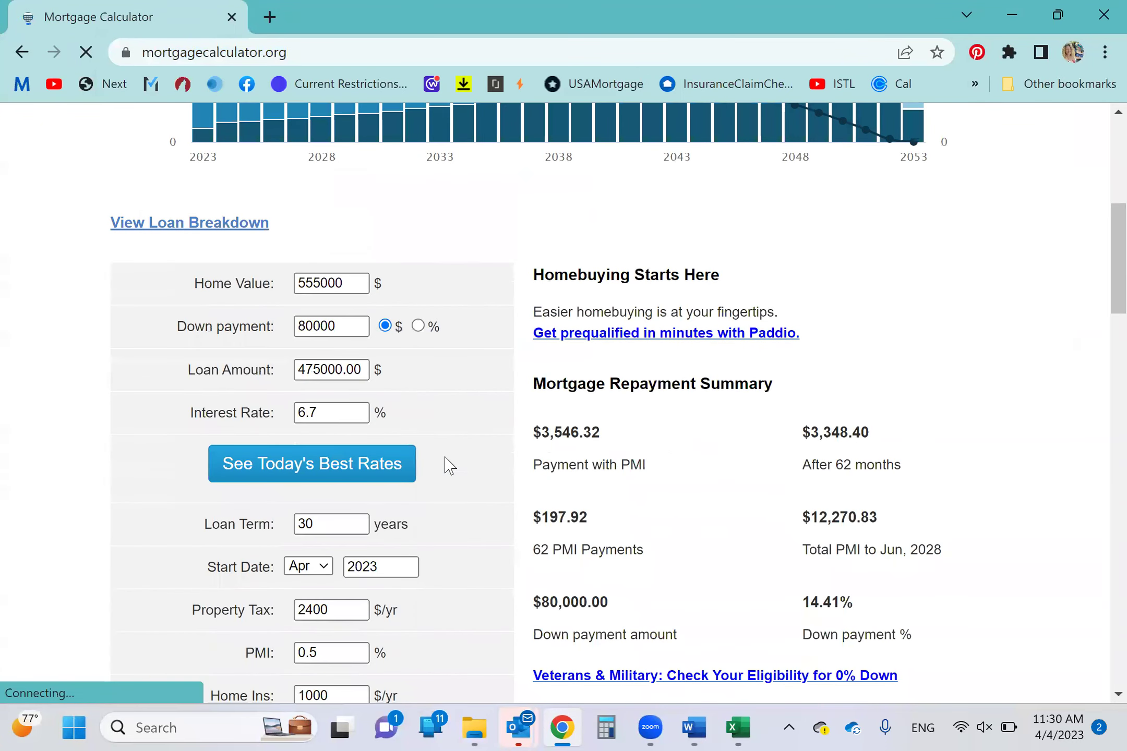
{"action": "left_click", "coordinate": [418, 326]}
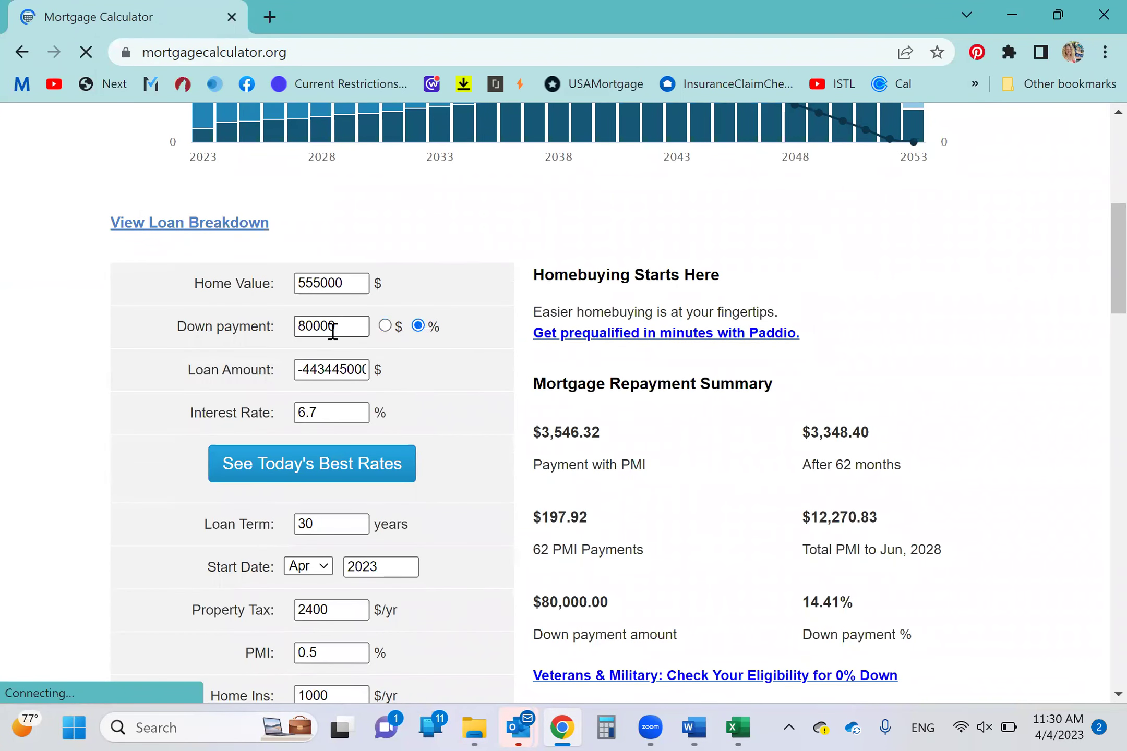
{"action": "left_click_drag", "start_coordinate": [338, 327], "coordinate": [297, 327]}
{"action": "type", "text": "25"}
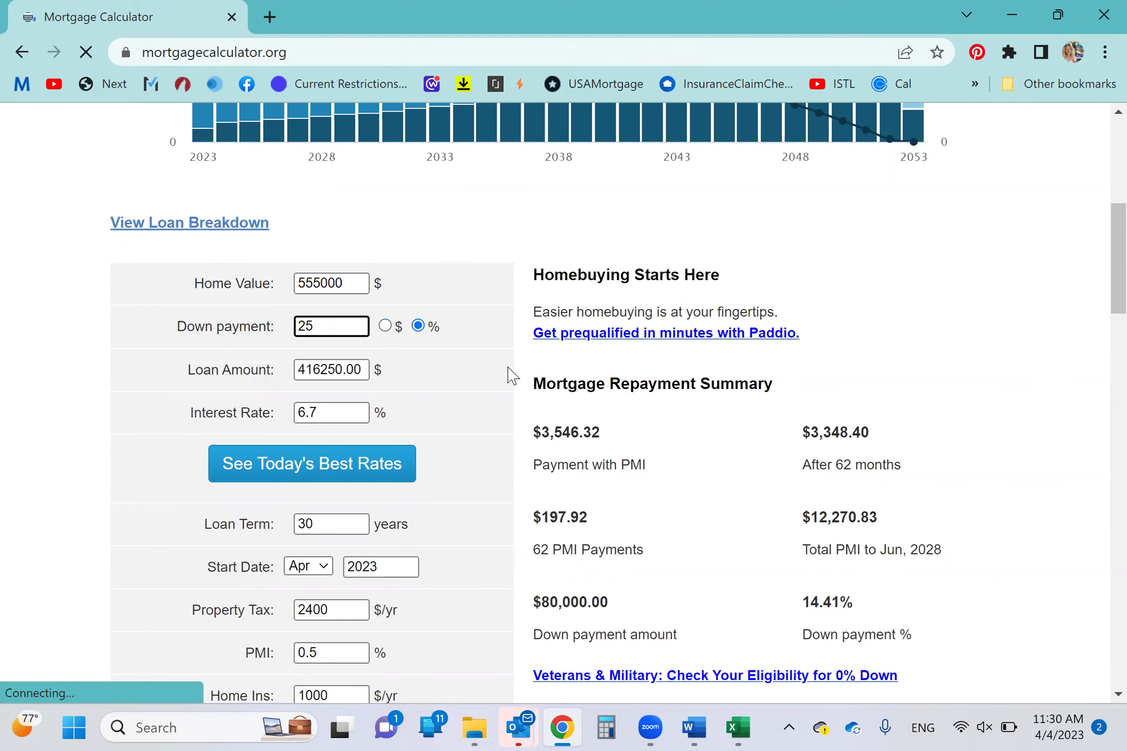
{"action": "left_click", "coordinate": [476, 381]}
{"action": "left_click", "coordinate": [320, 371]}
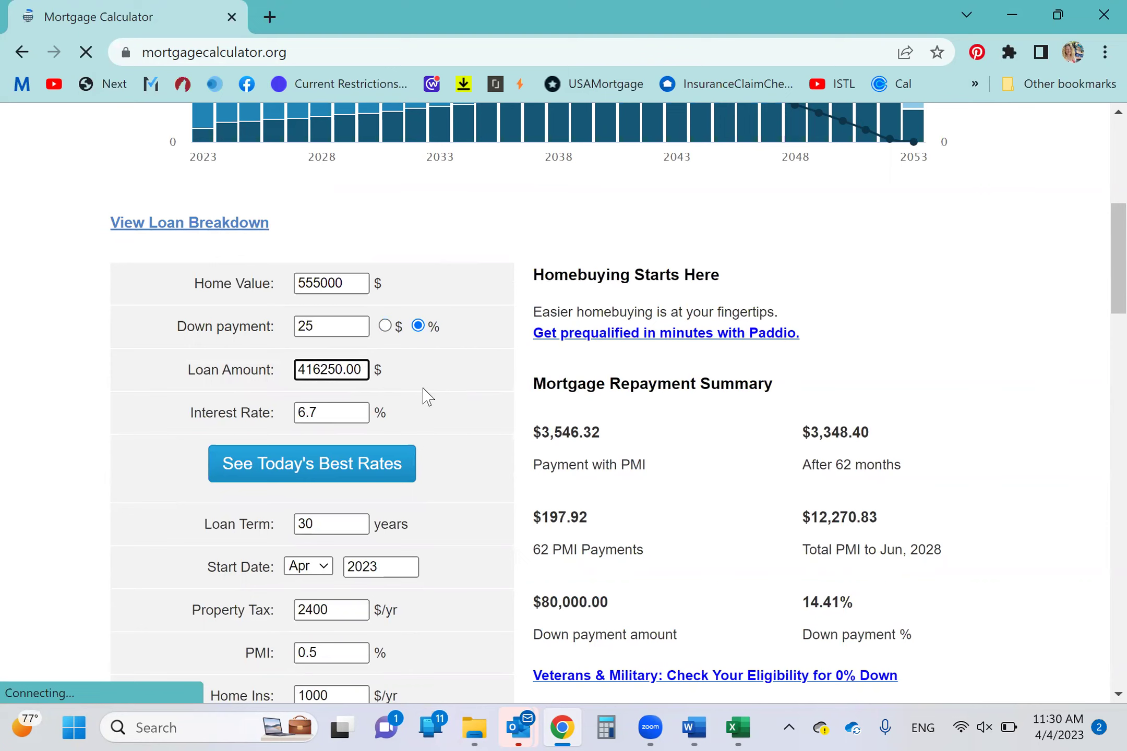
Step: Set property tax, PMI and home insurance to 0
{"action": "scroll", "coordinate": [452, 410], "scroll_direction": "down", "scroll_amount": 3}
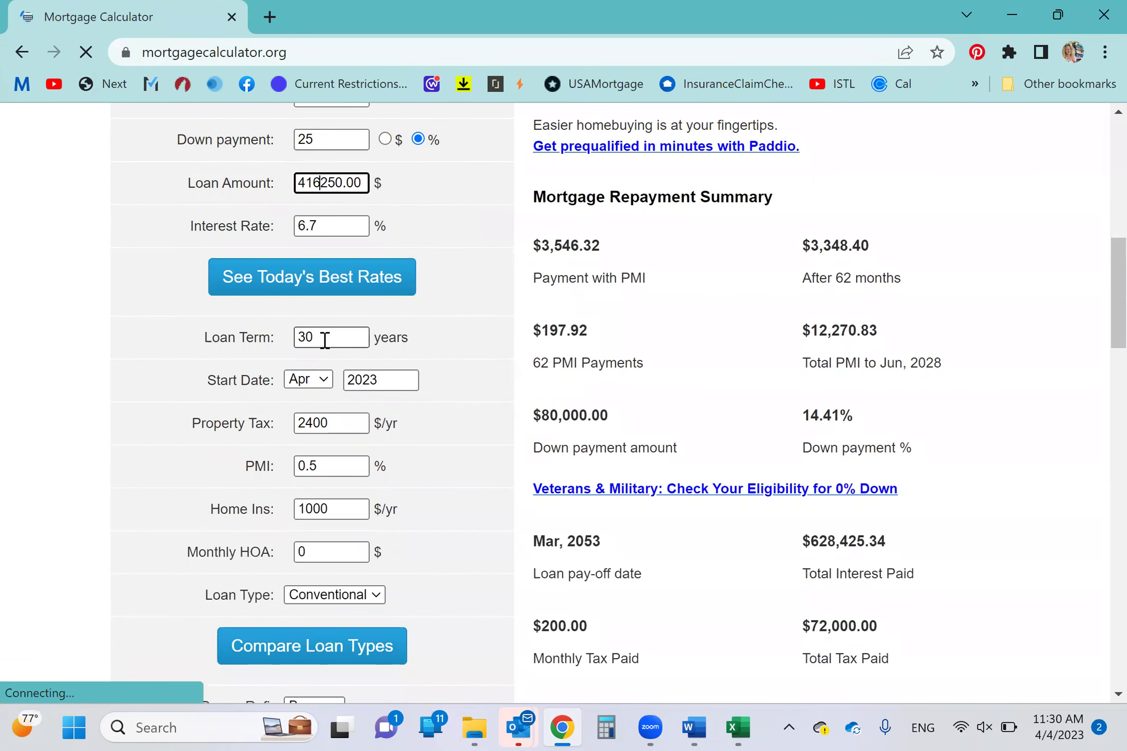
{"action": "left_click", "coordinate": [355, 426]}
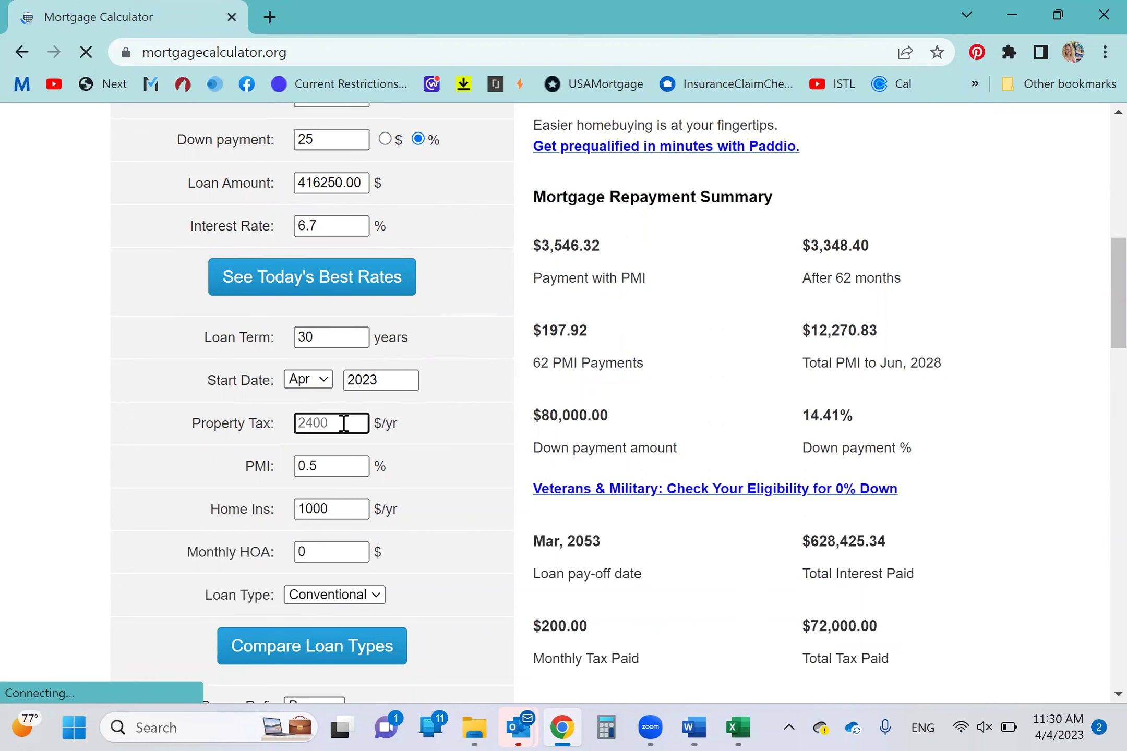
{"action": "type", "text": "0"}
{"action": "left_click", "coordinate": [328, 466]}
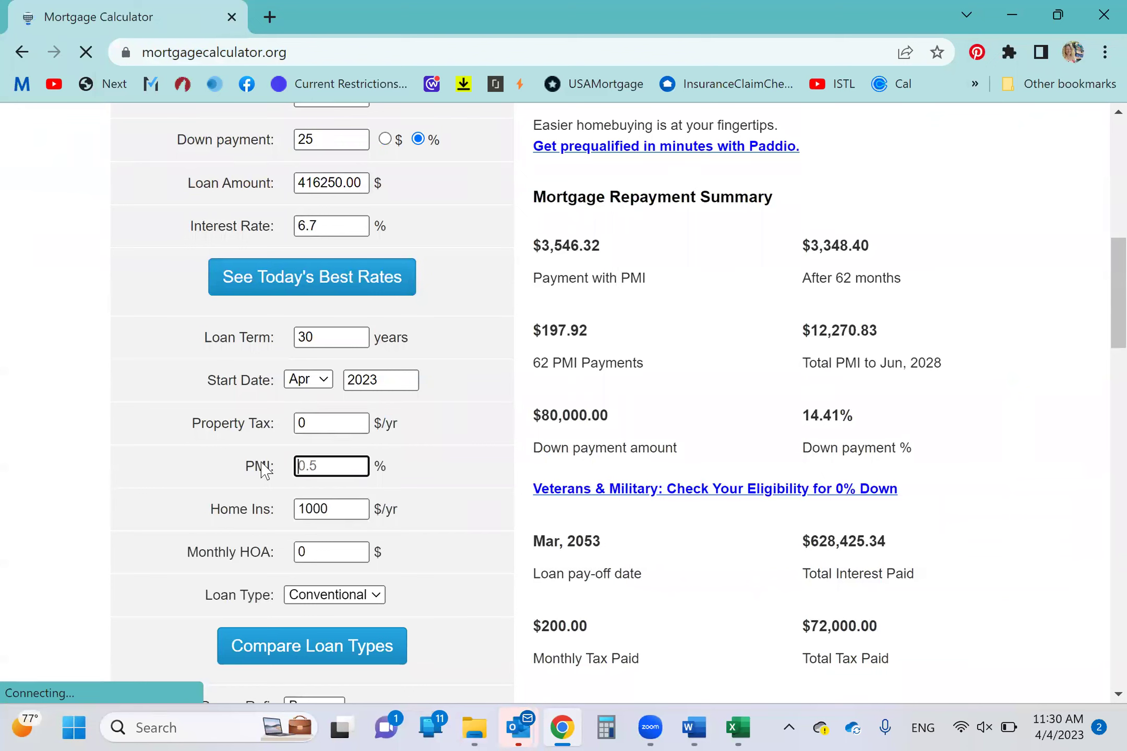
{"action": "type", "text": "0"}
{"action": "left_click", "coordinate": [337, 509]}
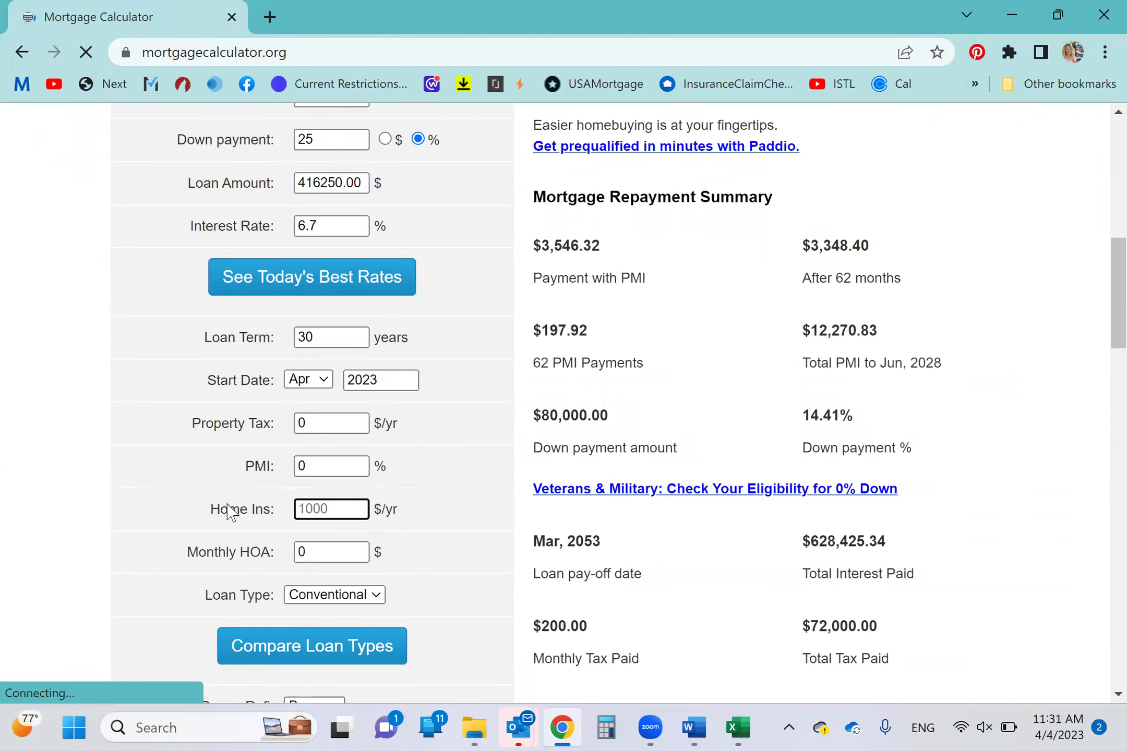
{"action": "type", "text": "0"}
{"action": "left_click", "coordinate": [469, 476]}
Step: Recalculate the mortgage to get a $2,685.97 monthly payment
{"action": "scroll", "coordinate": [470, 476], "scroll_direction": "down", "scroll_amount": 1}
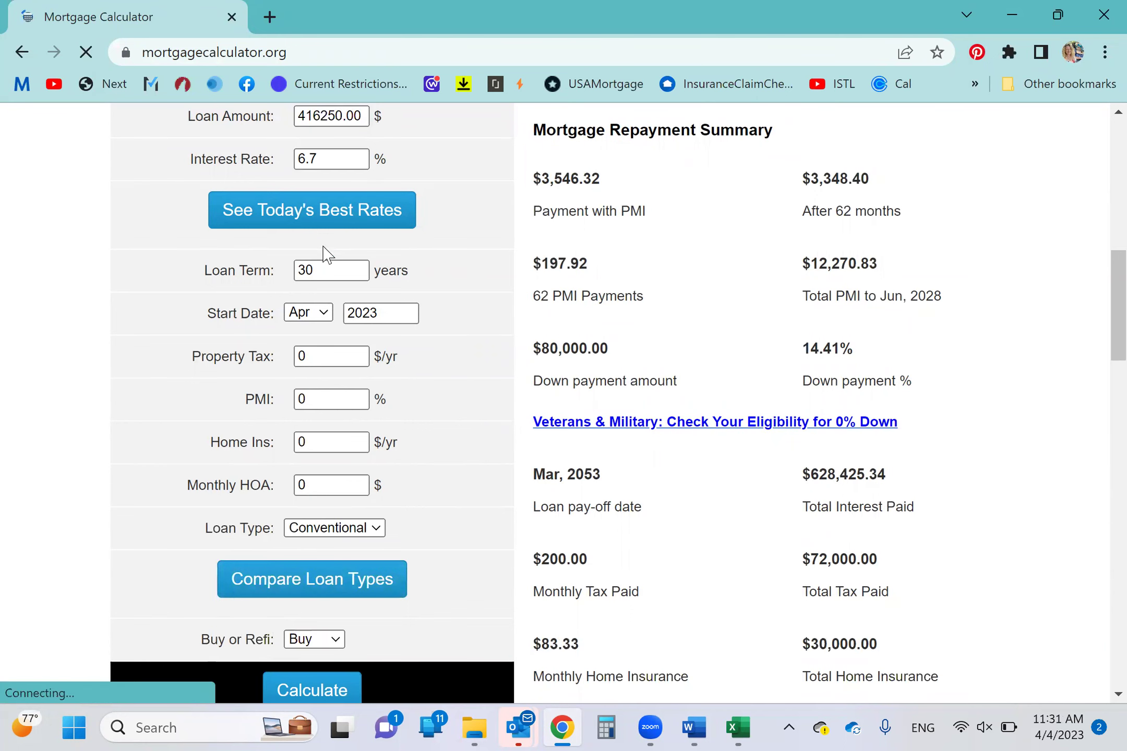
{"action": "scroll", "coordinate": [442, 514], "scroll_direction": "down", "scroll_amount": 3}
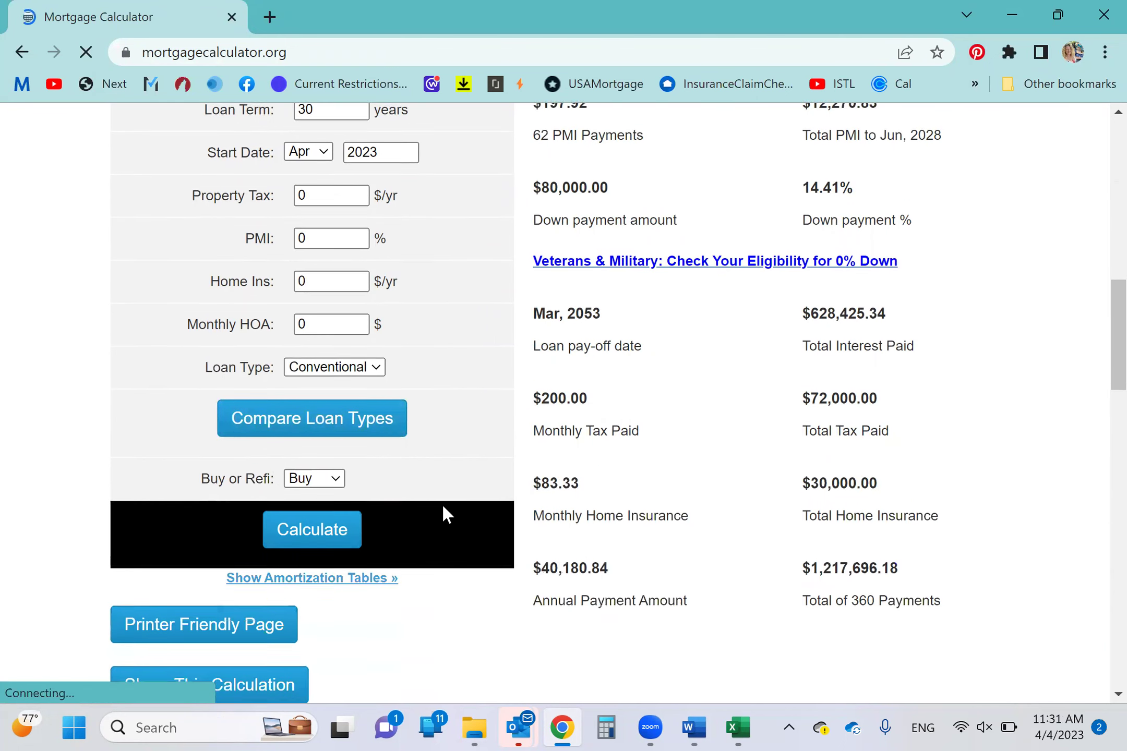
{"action": "left_click", "coordinate": [300, 525]}
{"action": "scroll", "coordinate": [548, 458], "scroll_direction": "down", "scroll_amount": 8}
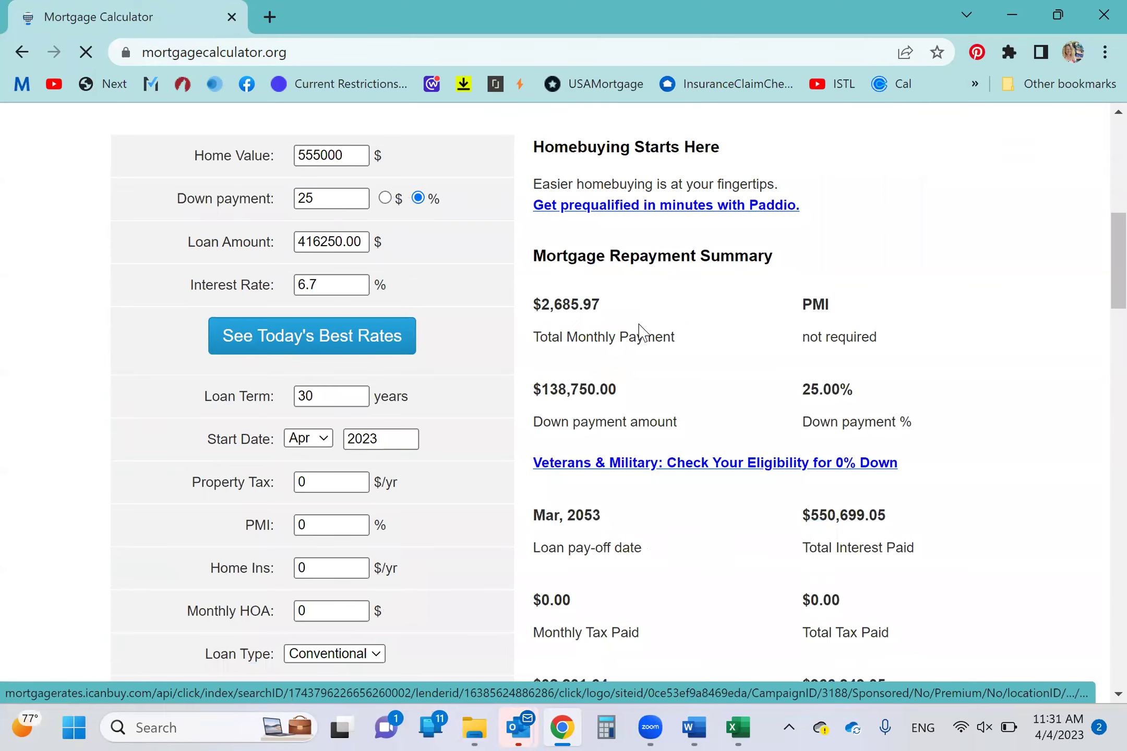
Step: Enter 2585 as Property 1's mortgage payment in R3 and check the insurance, NOI and cash-flow formulas
{"action": "key", "text": "alt+Tab"}
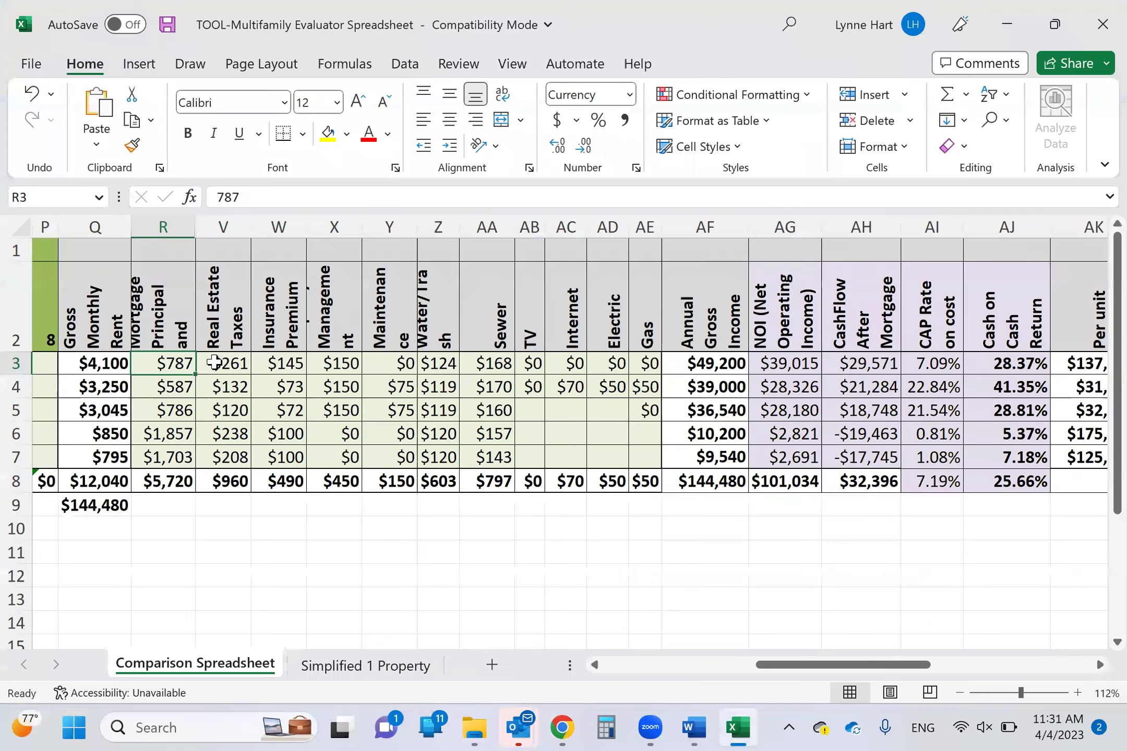
{"action": "type", "text": "2585"}
{"action": "key", "text": "Tab"}
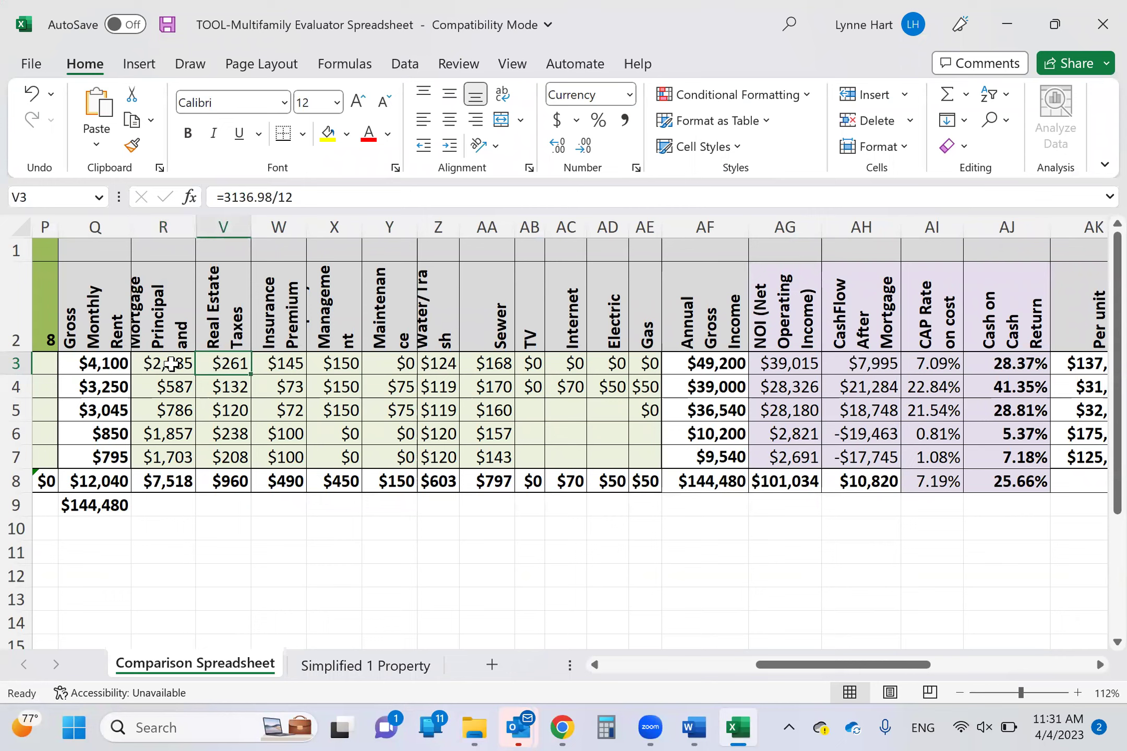
{"action": "key", "text": "Tab"}
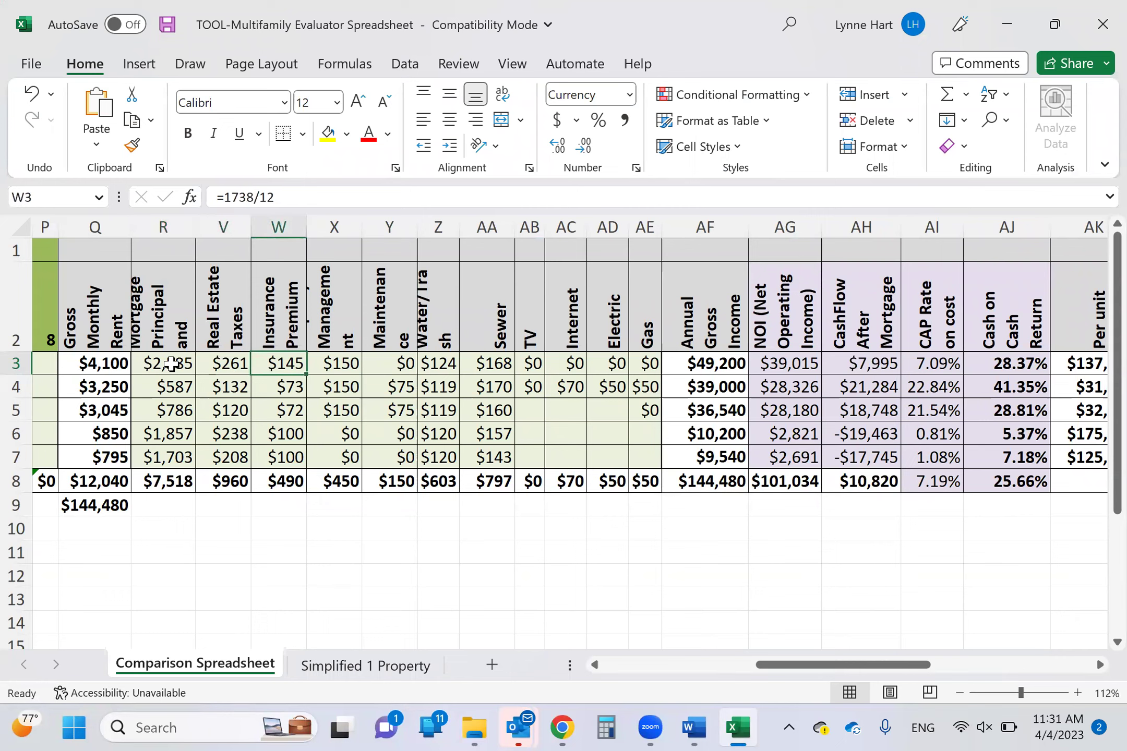
{"action": "key", "text": "Tab"}
{"action": "key", "text": "Tab"}
{"action": "key", "text": "Tab"}
{"action": "key", "text": "Tab"}
{"action": "key", "text": "Tab"}
{"action": "key", "text": "Tab"}
{"action": "key", "text": "Tab"}
{"action": "key", "text": "Tab"}
{"action": "key", "text": "Tab"}
{"action": "key", "text": "Tab"}
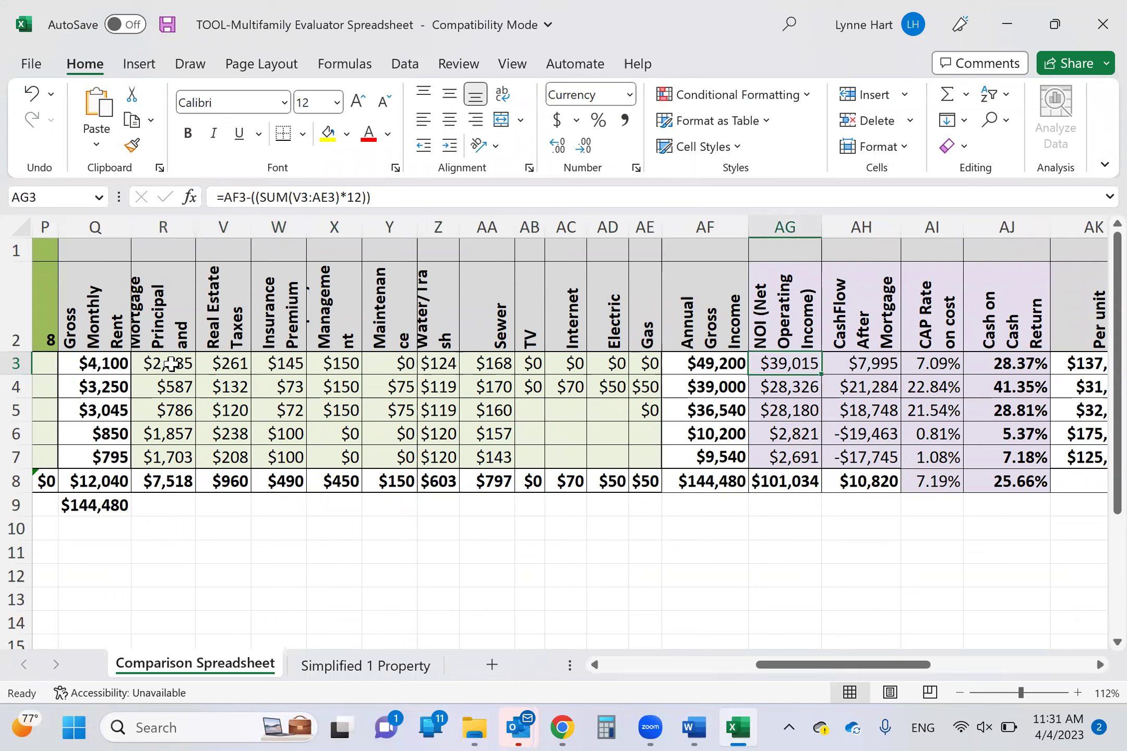
{"action": "key", "text": "Tab"}
{"action": "key", "text": "shift+Tab"}
{"action": "key", "text": "shift+Tab"}
{"action": "key", "text": "Tab"}
{"action": "key", "text": "Tab"}
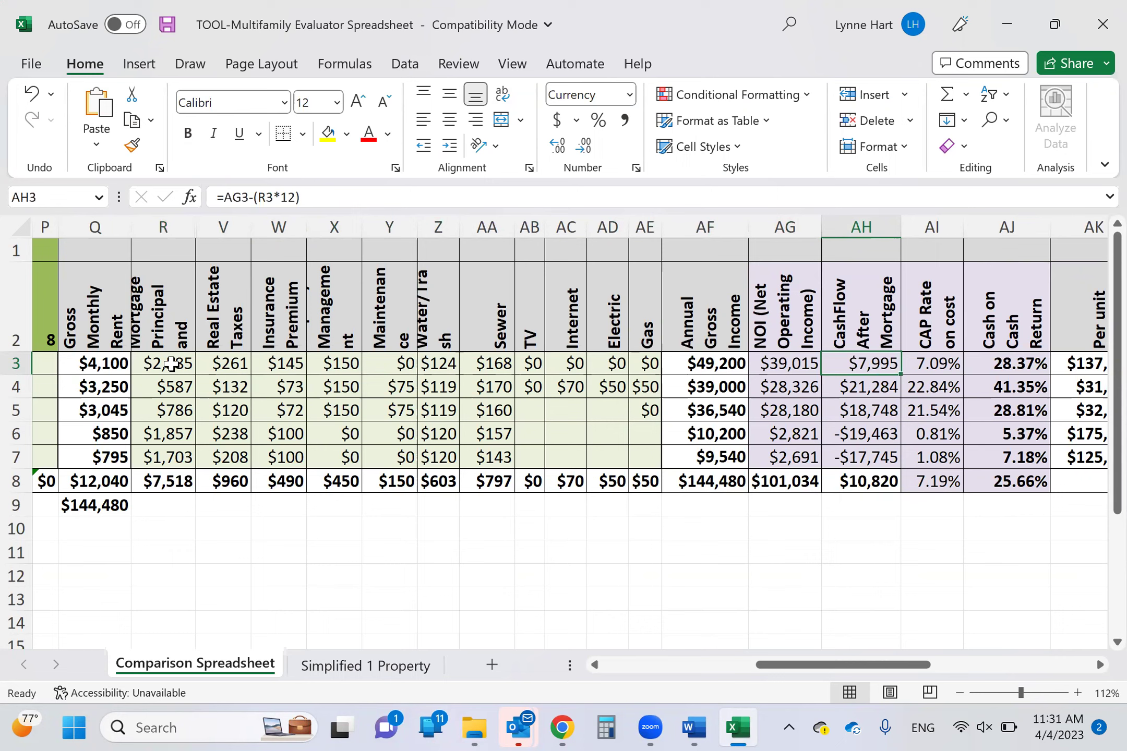
{"action": "key", "text": "Right"}
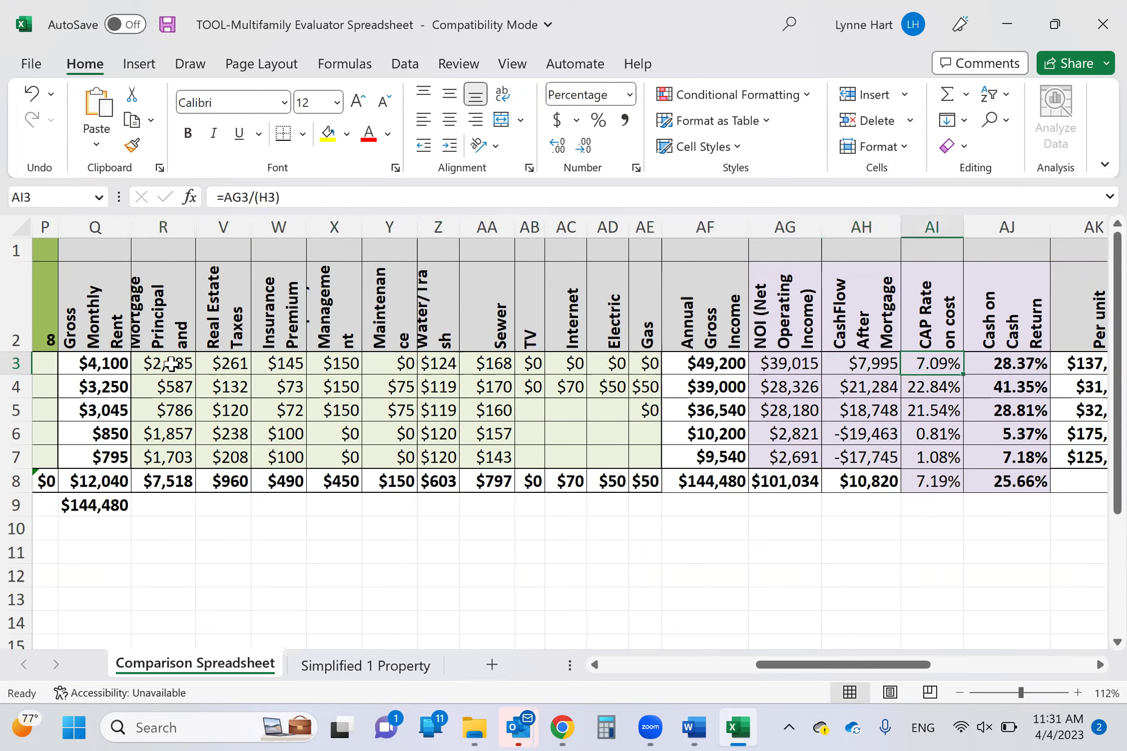
{"action": "key", "text": "Right"}
{"action": "key", "text": "Left"}
{"action": "key", "text": "Right"}
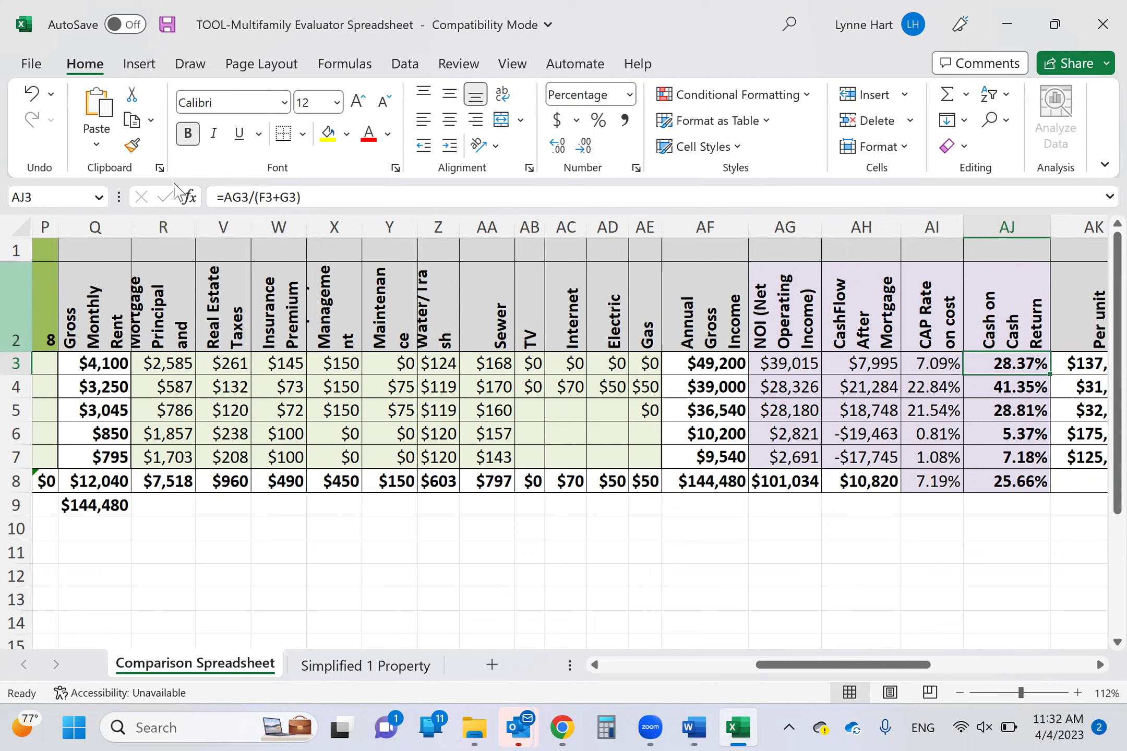
{"action": "left_click", "coordinate": [280, 201]}
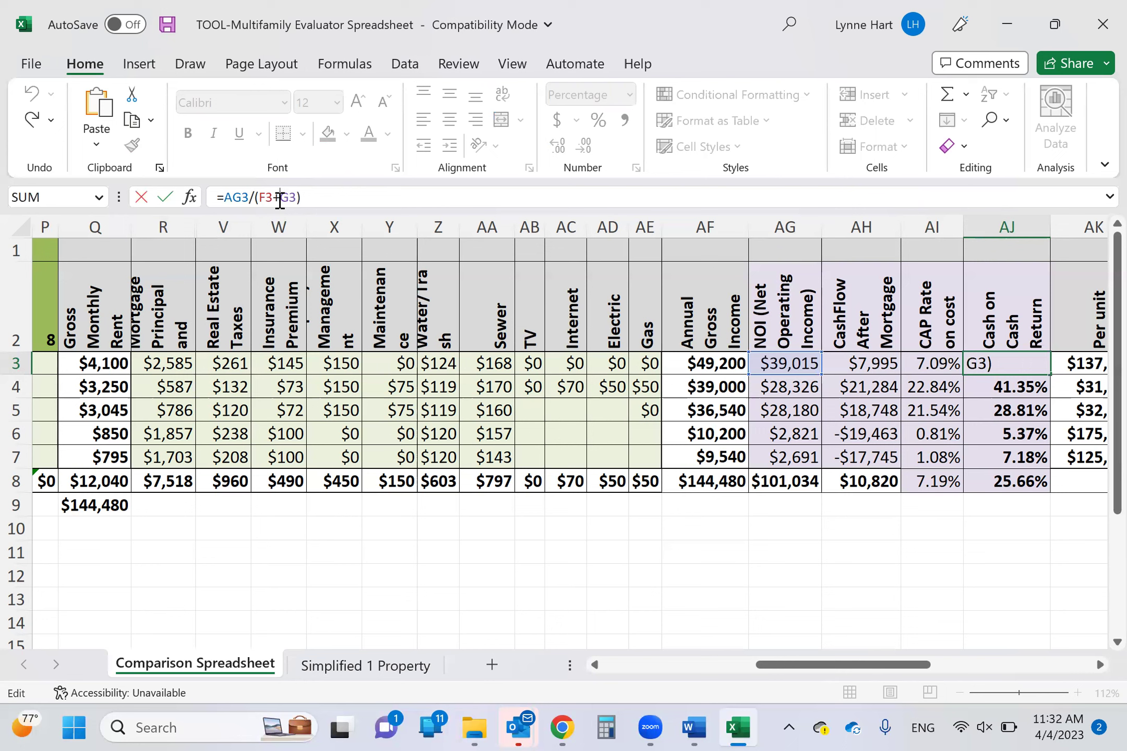
{"action": "key", "text": "ctrl+Return"}
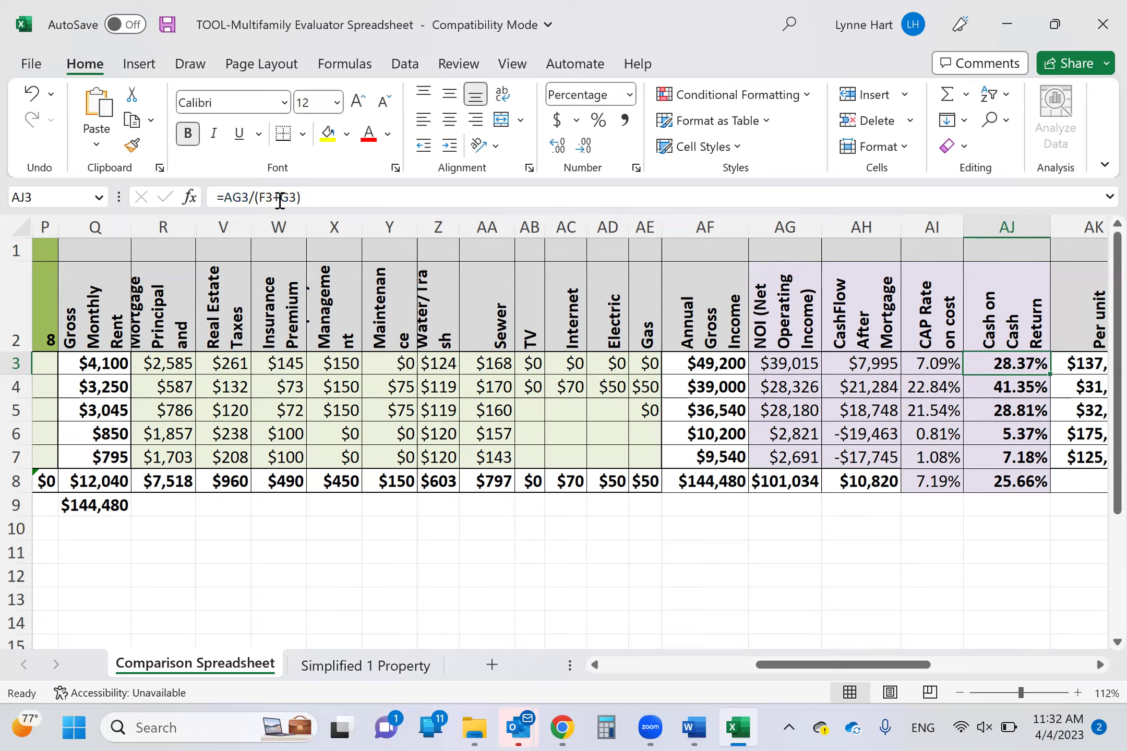
{"action": "key", "text": "Right"}
{"action": "key", "text": "Right"}
{"action": "key", "text": "Right"}
{"action": "key", "text": "Left"}
{"action": "key", "text": "Left"}
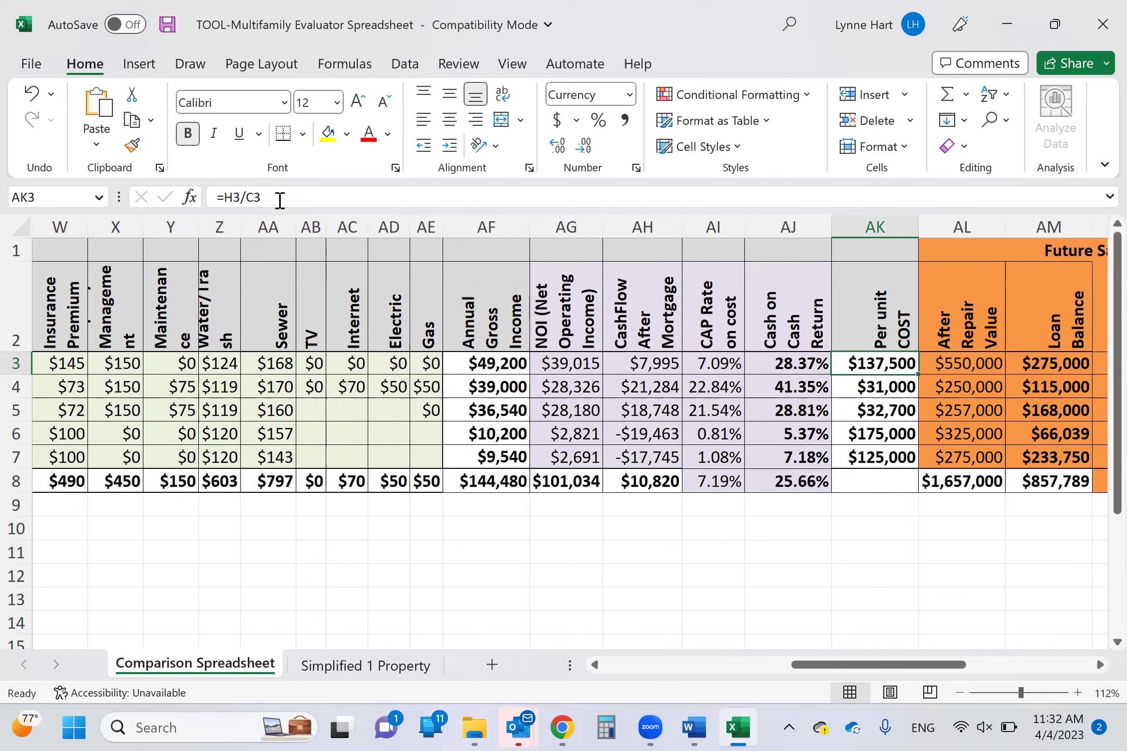
{"action": "key", "text": "Right"}
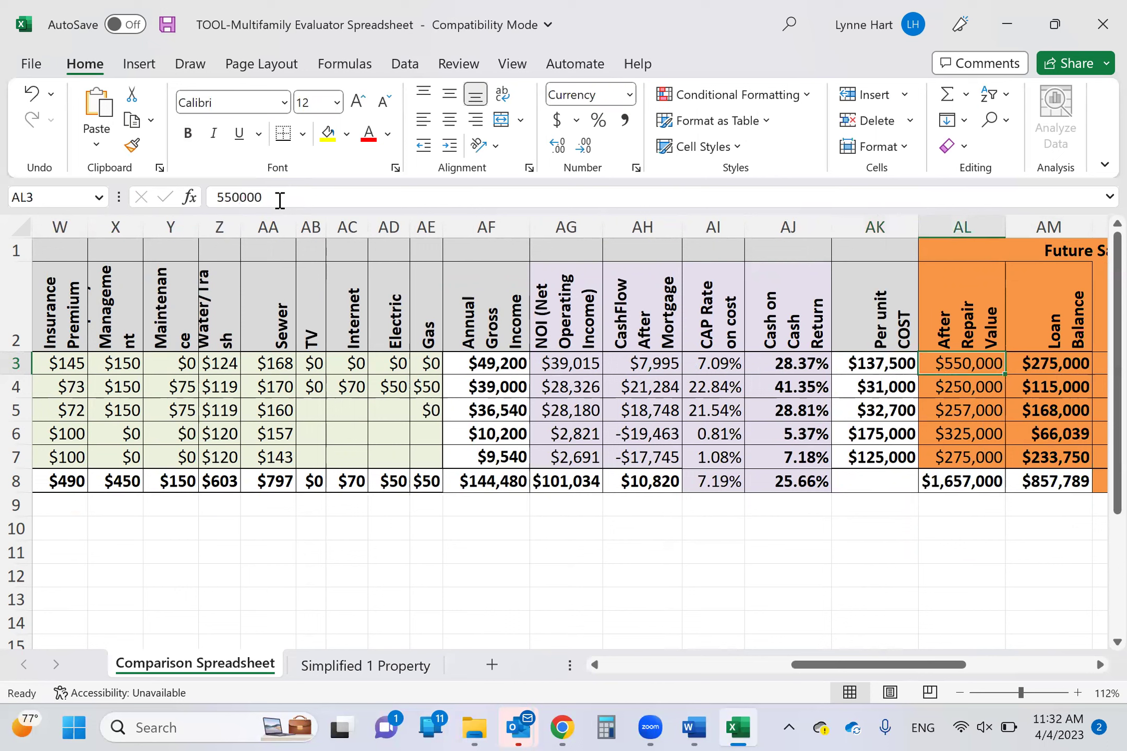
{"action": "key", "text": "Right"}
{"action": "key", "text": "Right"}
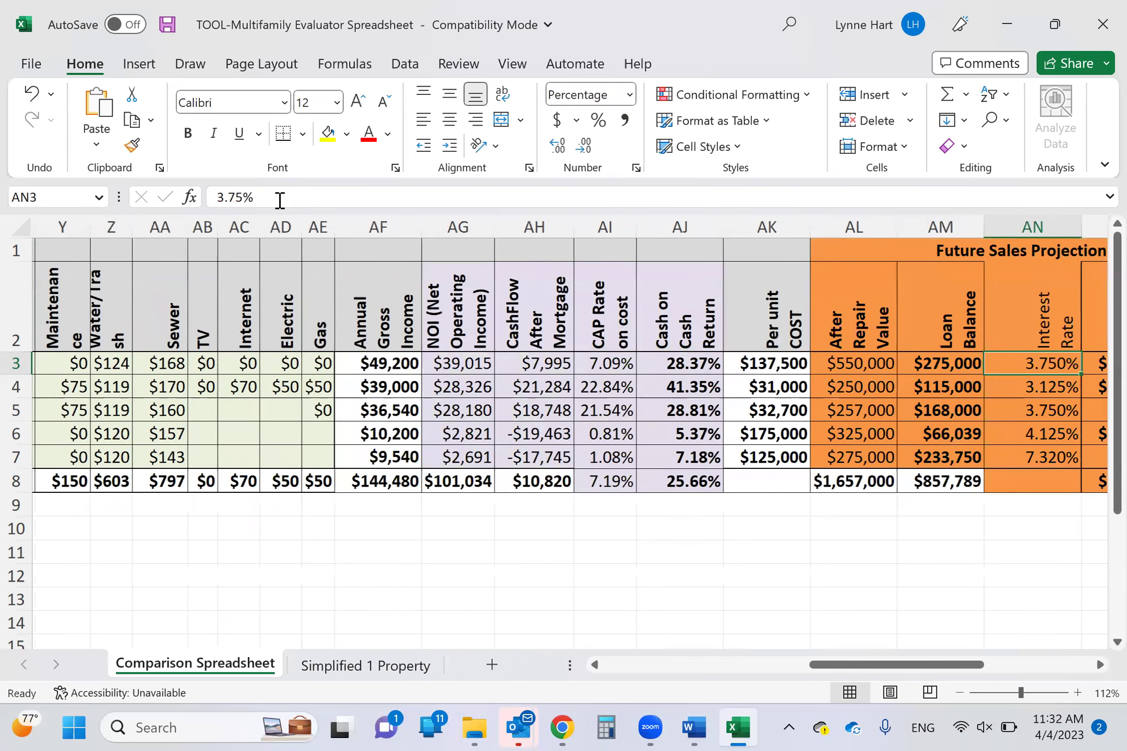
{"action": "key", "text": "Right"}
{"action": "key", "text": "Right"}
{"action": "key", "text": "Right"}
{"action": "key", "text": "Left"}
{"action": "key", "text": "Left"}
{"action": "key", "text": "Left"}
{"action": "key", "text": "Left"}
{"action": "key", "text": "Left"}
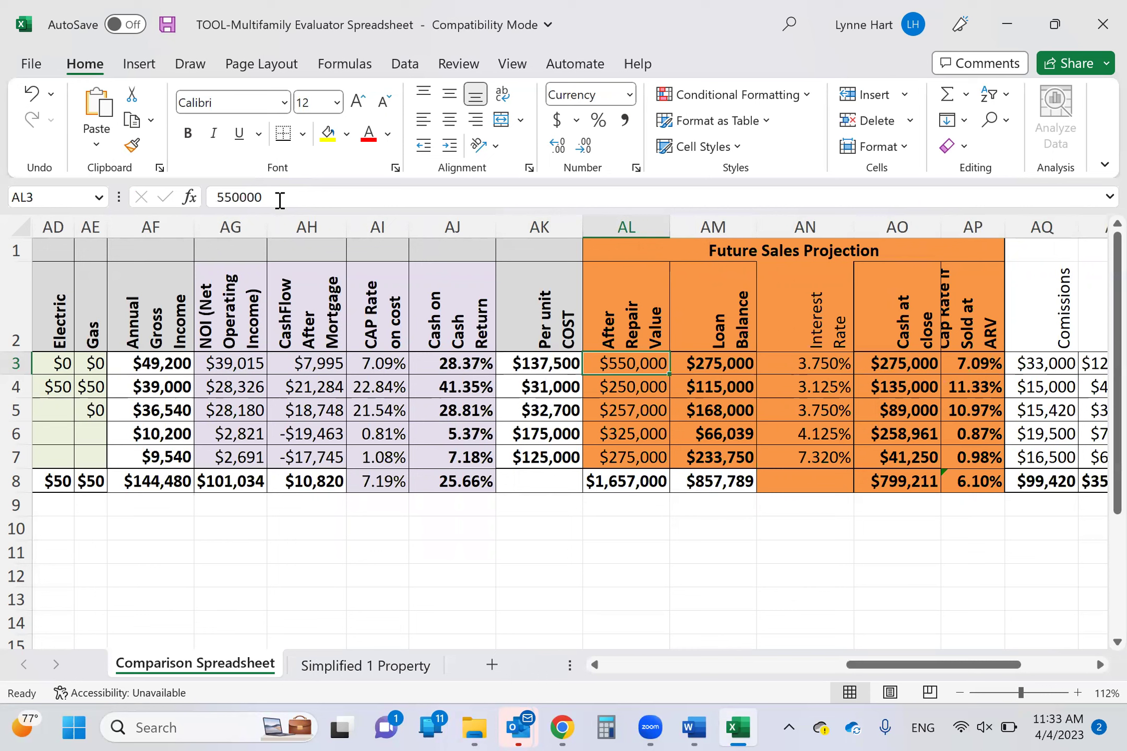
{"action": "key", "text": "Right"}
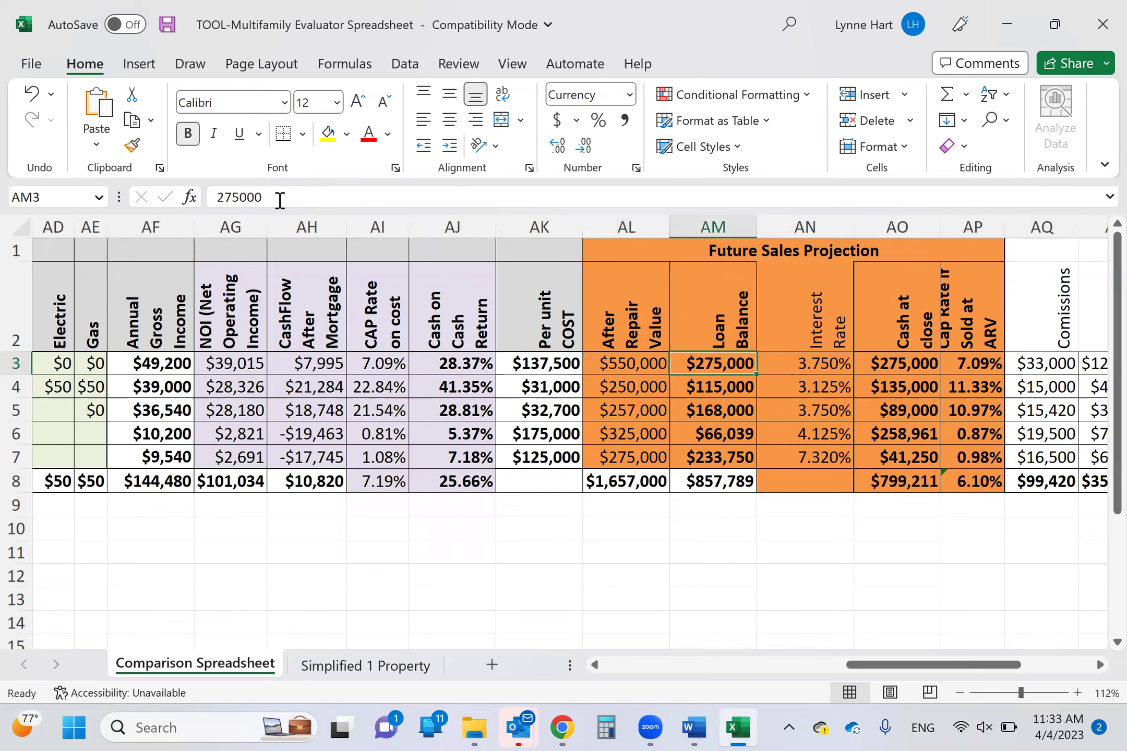
{"action": "key", "text": "alt+Tab"}
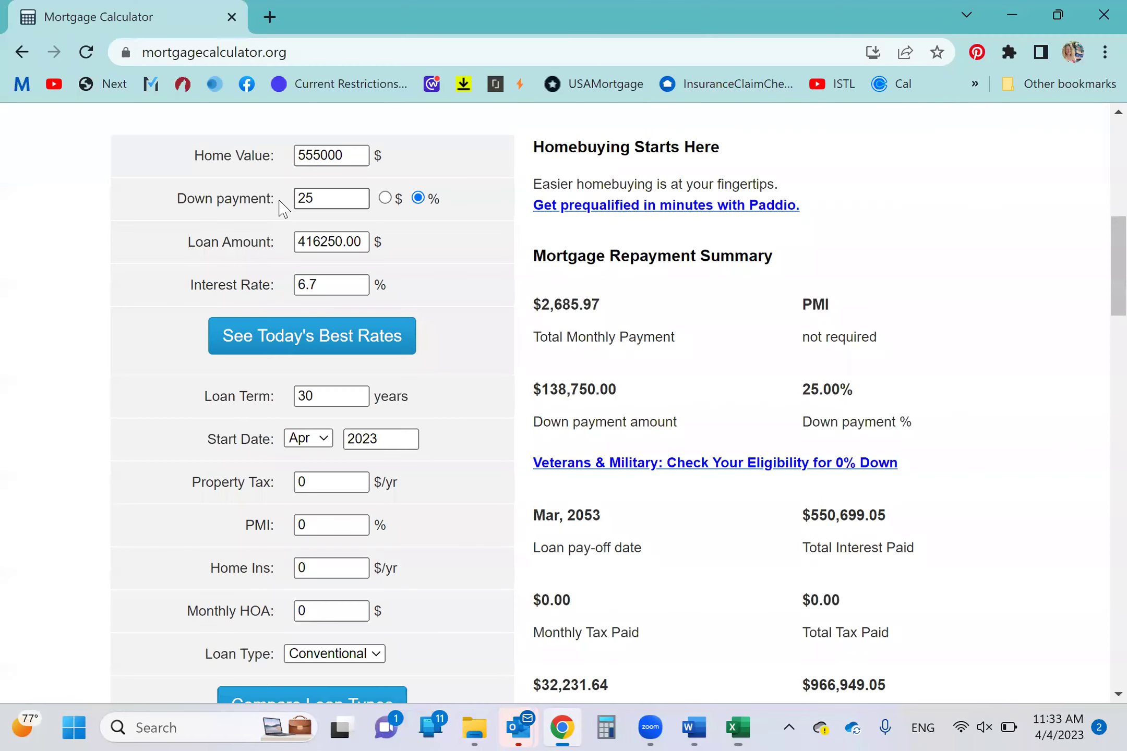
{"action": "key", "text": "alt+Tab"}
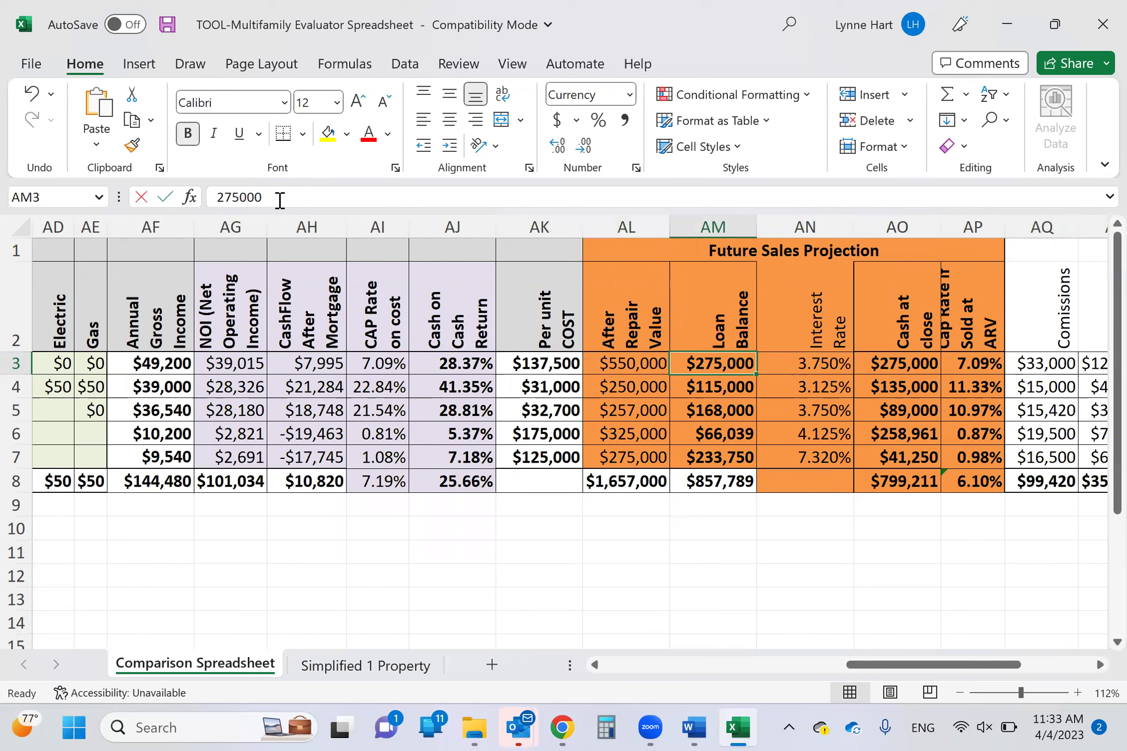
{"action": "type", "text": "416250"}
{"action": "left_click", "coordinate": [663, 618]}
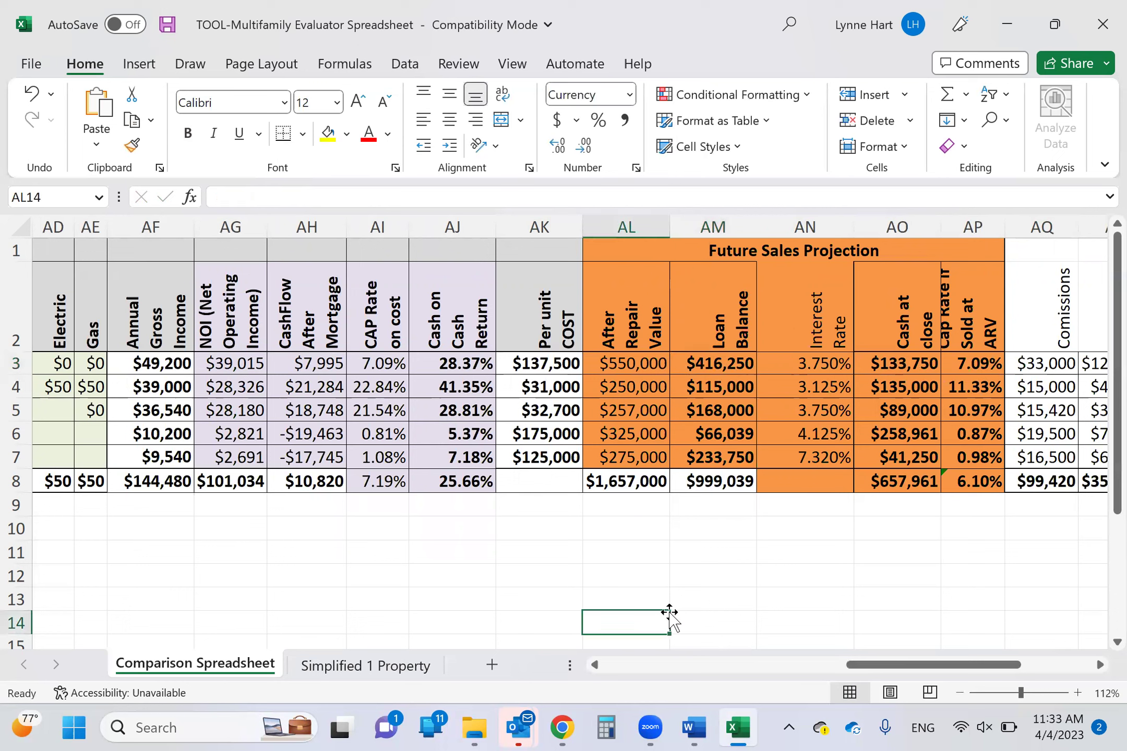
{"action": "left_click", "coordinate": [720, 363]}
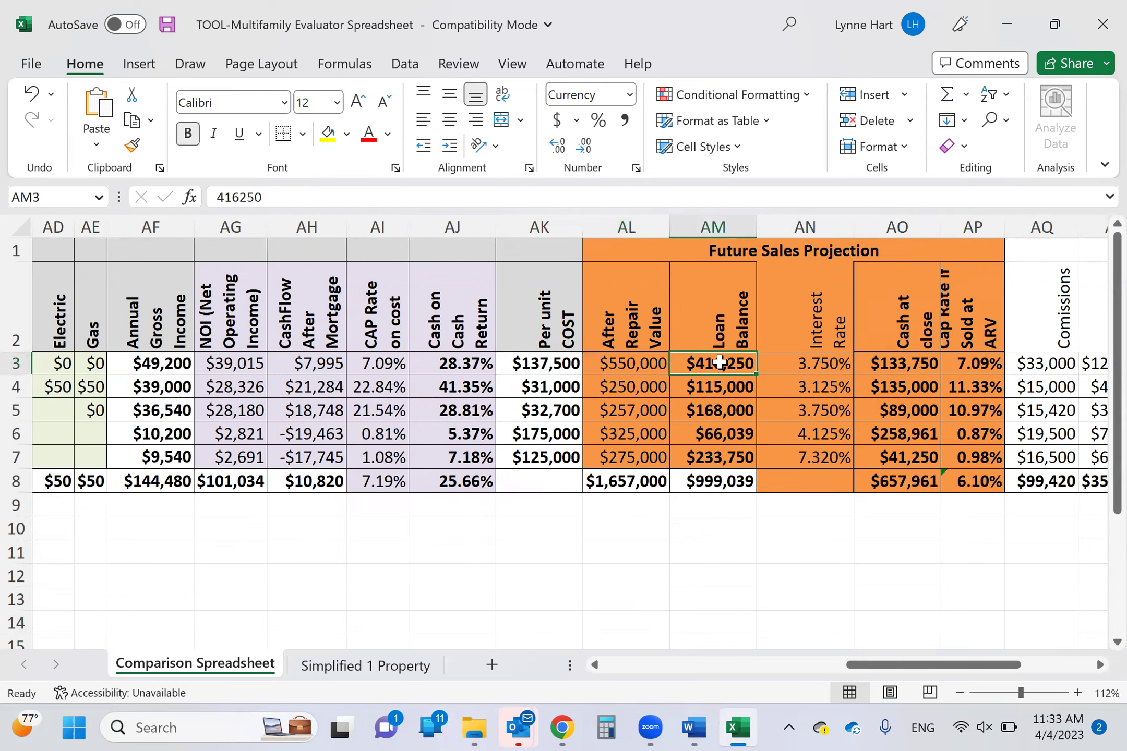
{"action": "key", "text": "Right"}
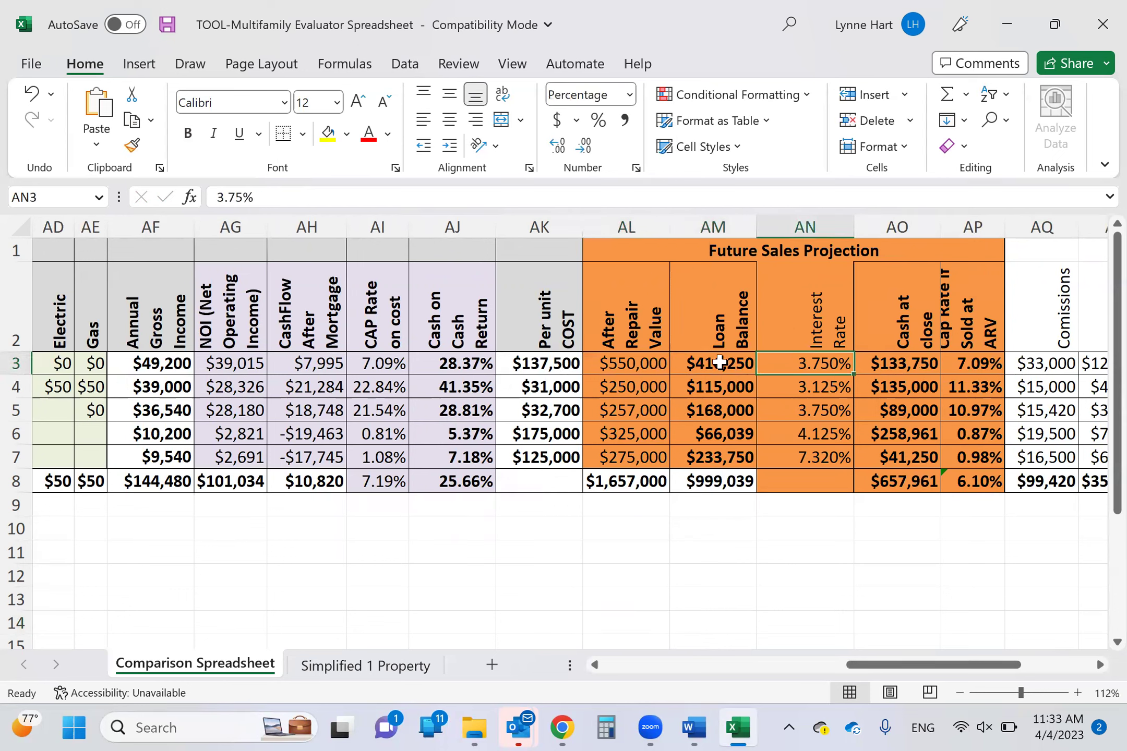
{"action": "type", "text": "6.7"}
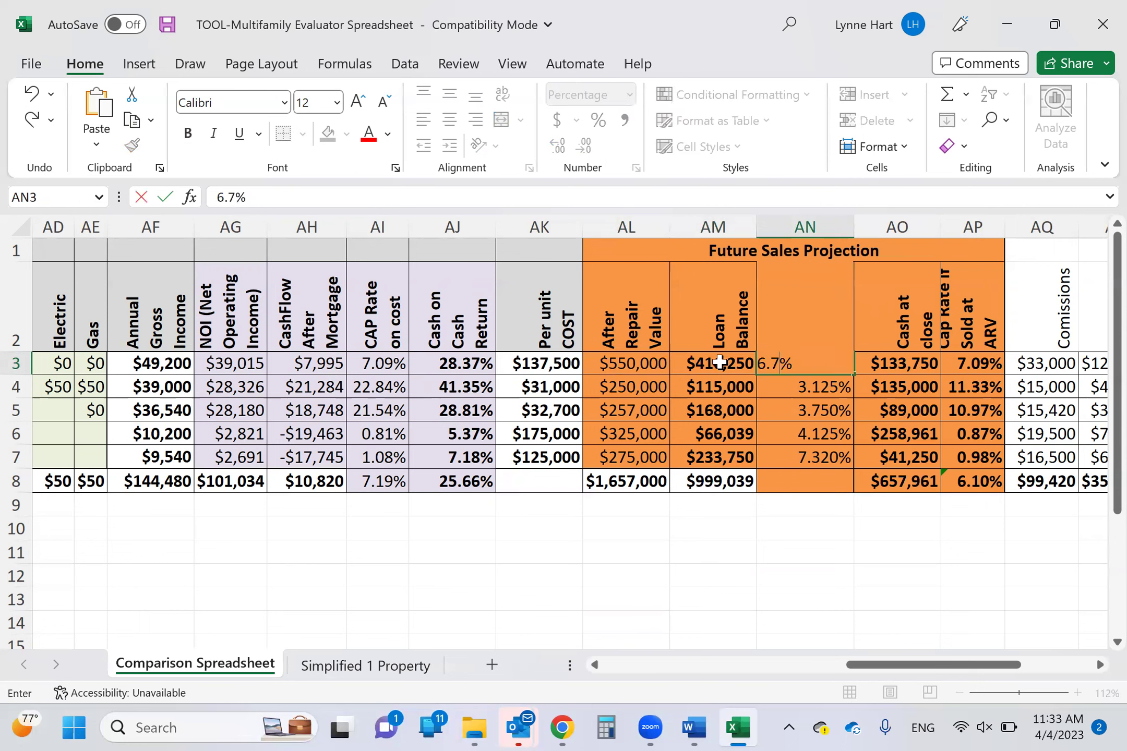
{"action": "key", "text": "Return"}
{"action": "key", "text": "Up"}
{"action": "key", "text": "Right"}
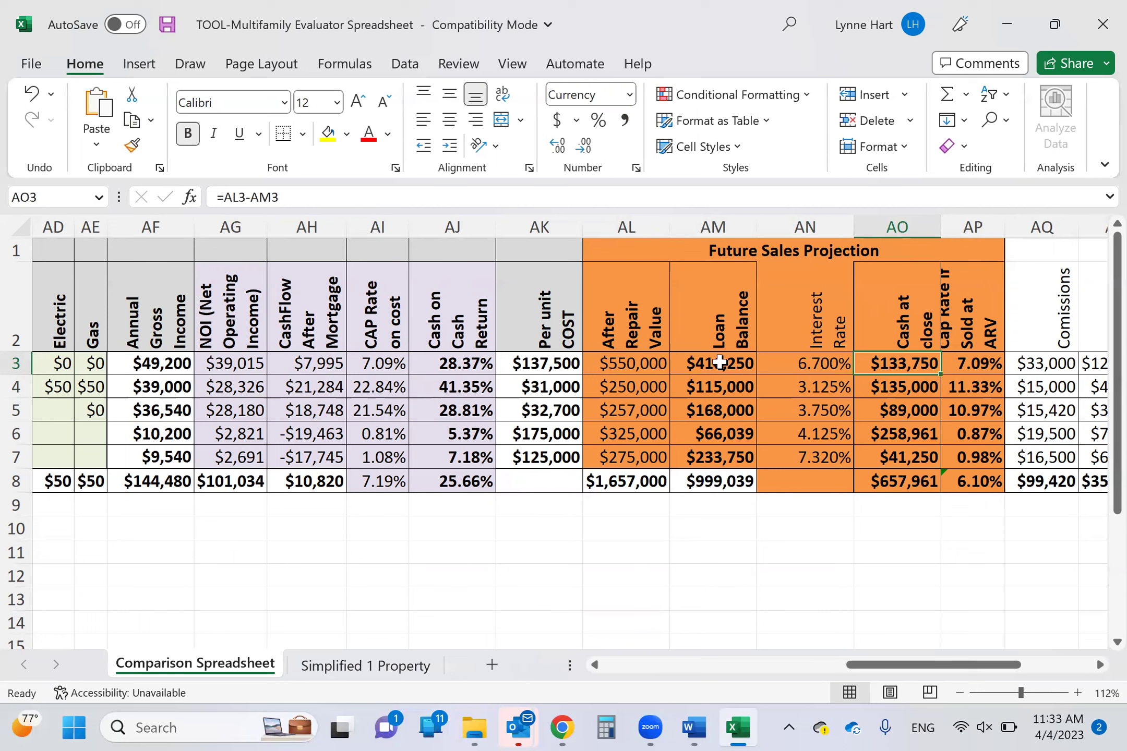
{"action": "key", "text": "Left"}
{"action": "key", "text": "Right"}
{"action": "key", "text": "Left"}
{"action": "key", "text": "Left"}
{"action": "key", "text": "Left"}
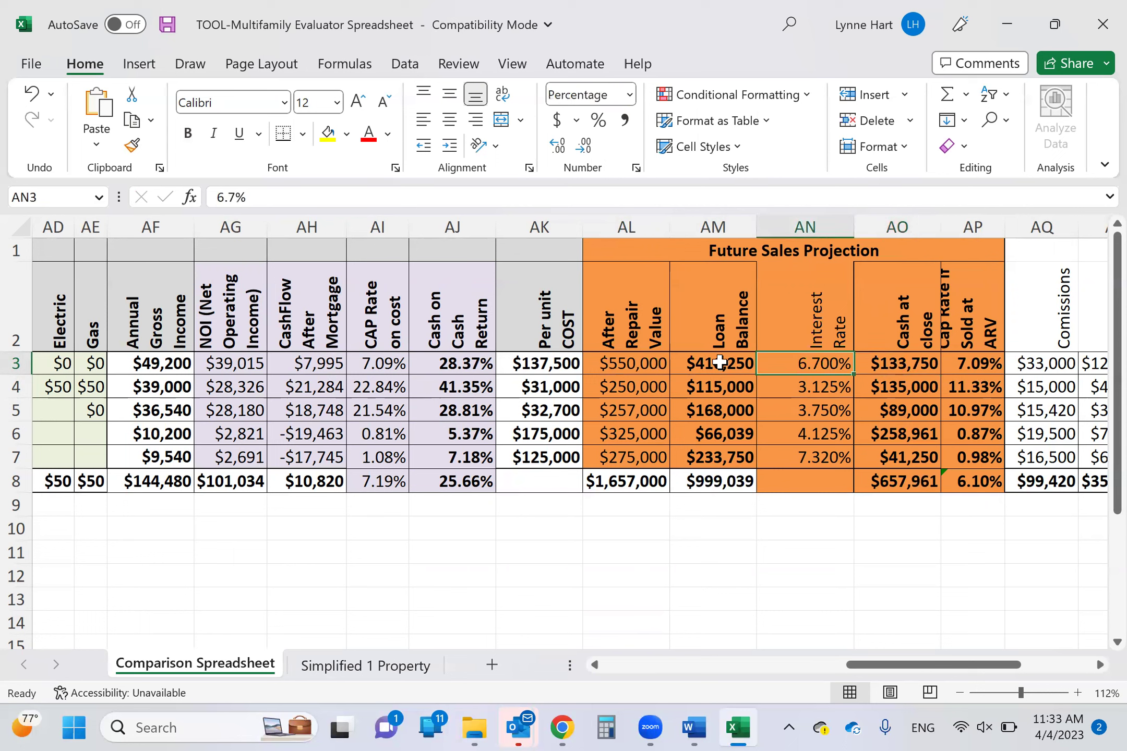
{"action": "key", "text": "Right"}
{"action": "key", "text": "Right"}
{"action": "key", "text": "Right"}
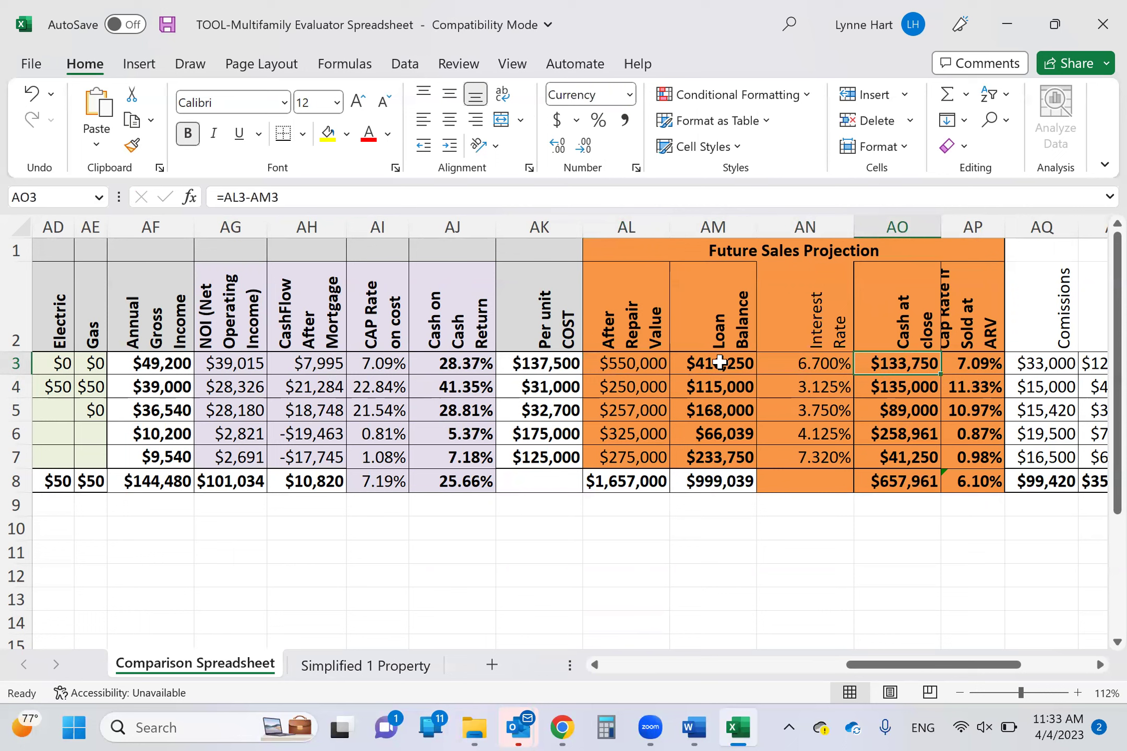
{"action": "key", "text": "Right"}
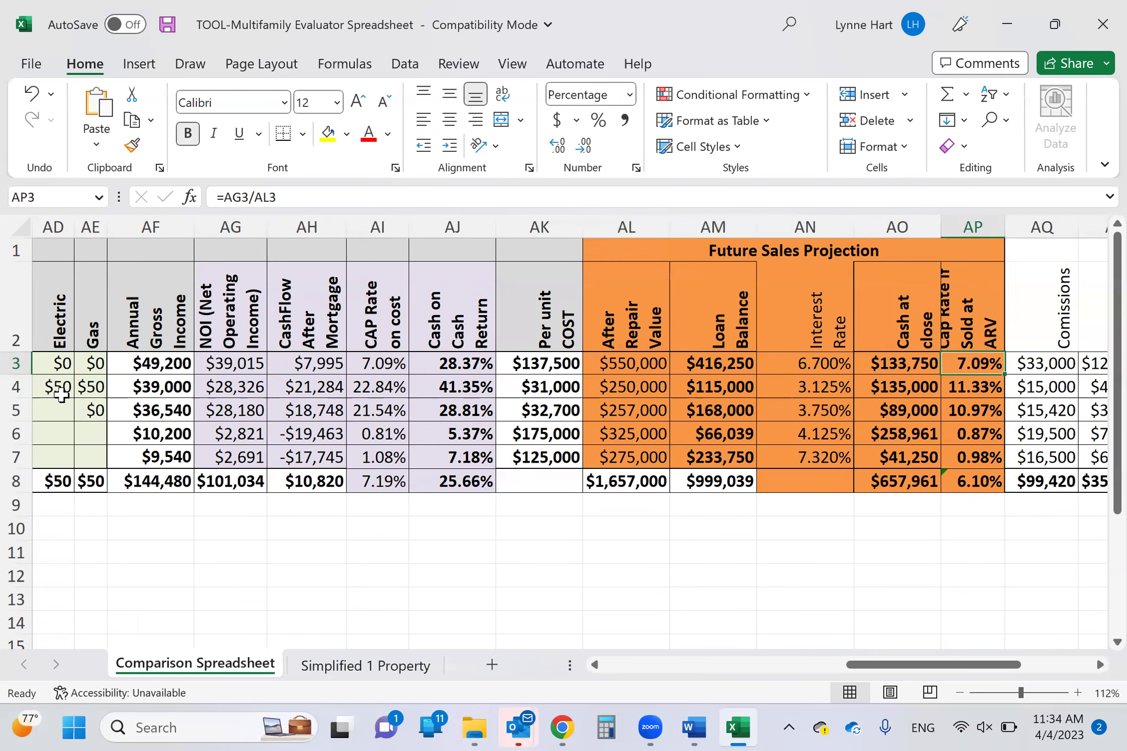
Step: Review Property 2's purchase price, repair expense and cash-to-close formula in row 4
{"action": "left_click", "coordinate": [15, 386]}
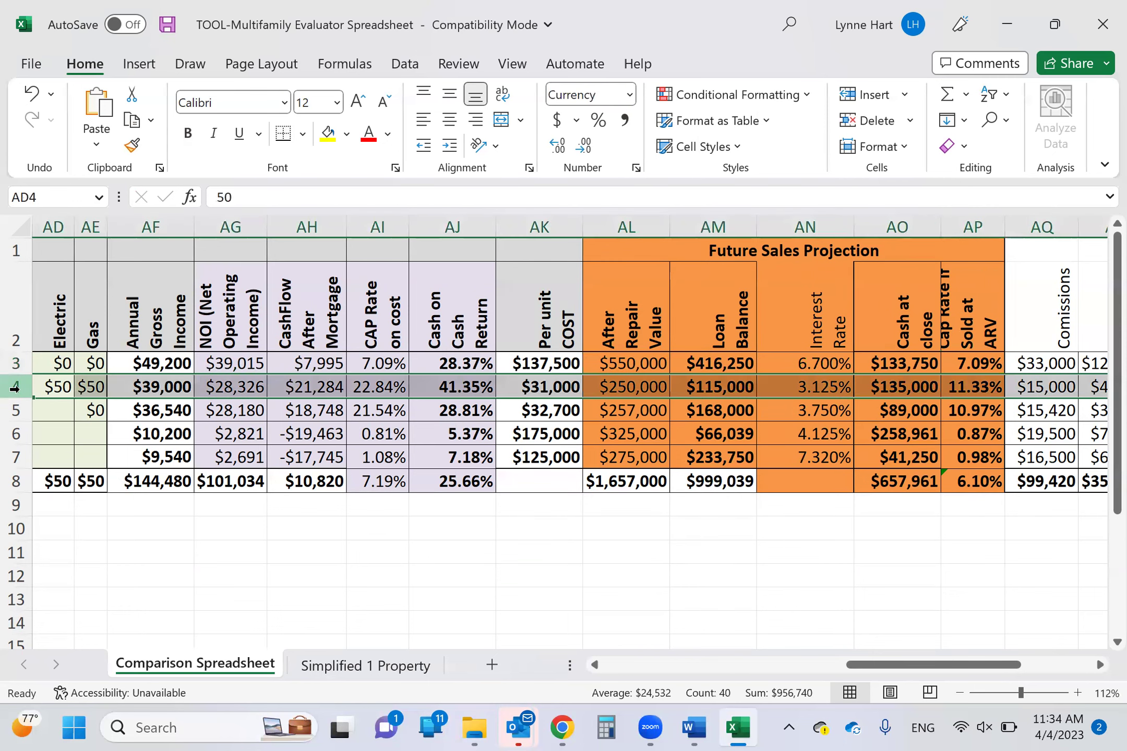
{"action": "key", "text": "Left"}
{"action": "key", "text": "Left"}
{"action": "key", "text": "Left"}
{"action": "key", "text": "Left"}
{"action": "key", "text": "Left"}
{"action": "key", "text": "Left"}
{"action": "key", "text": "Left"}
{"action": "key", "text": "Home"}
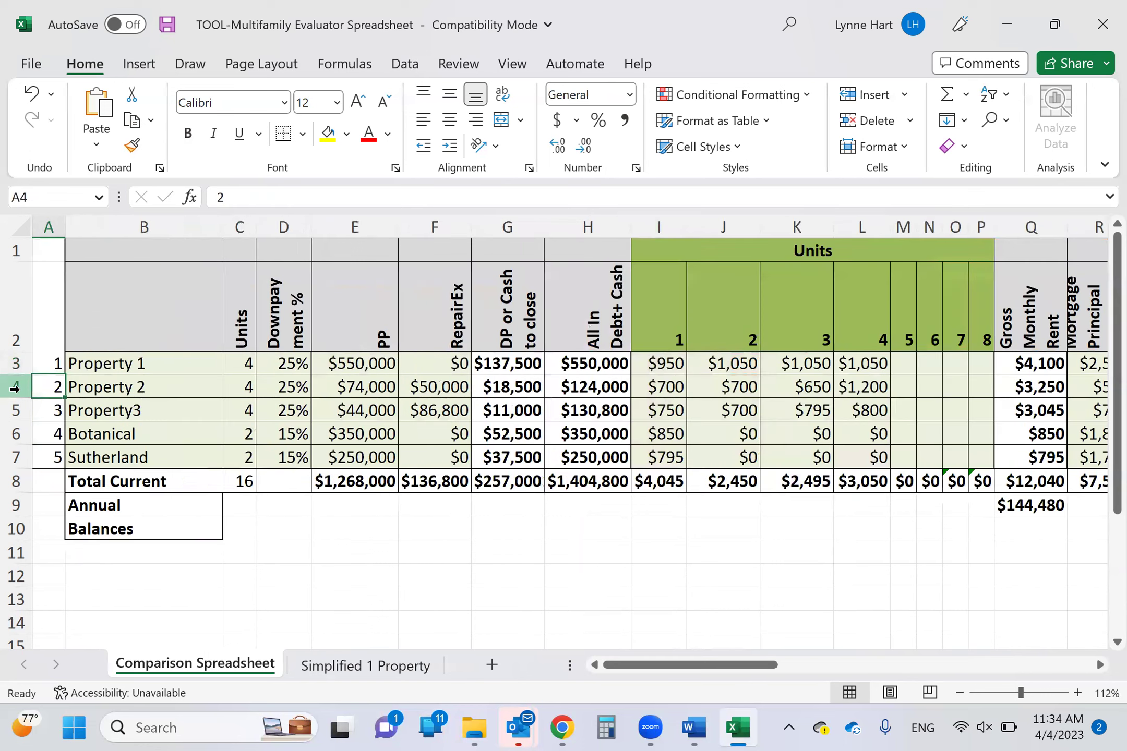
{"action": "key", "text": "Right"}
{"action": "key", "text": "Right"}
{"action": "key", "text": "Right"}
{"action": "key", "text": "Right"}
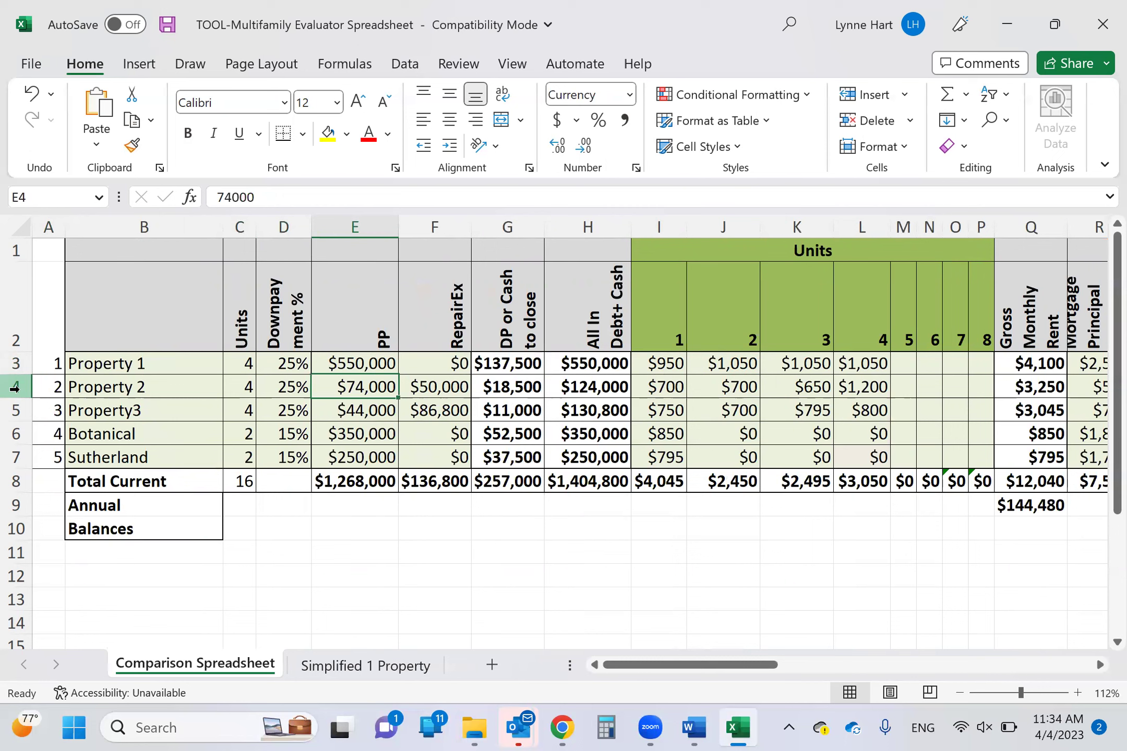
{"action": "key", "text": "Right"}
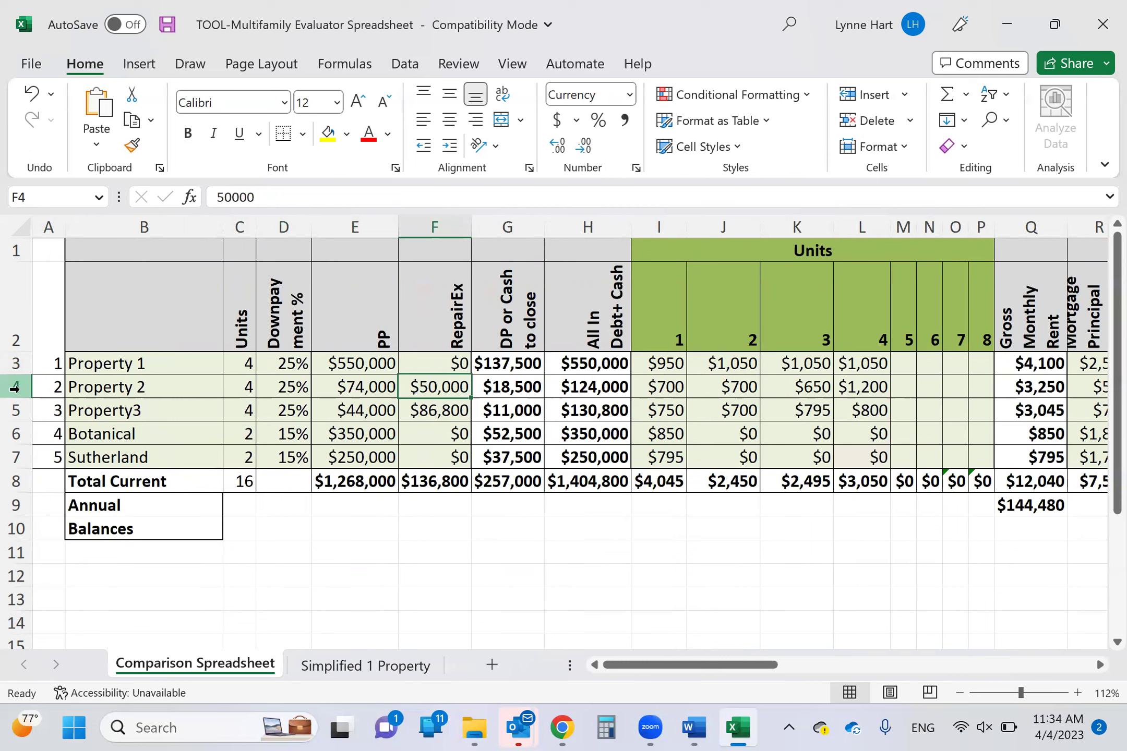
{"action": "key", "text": "Right"}
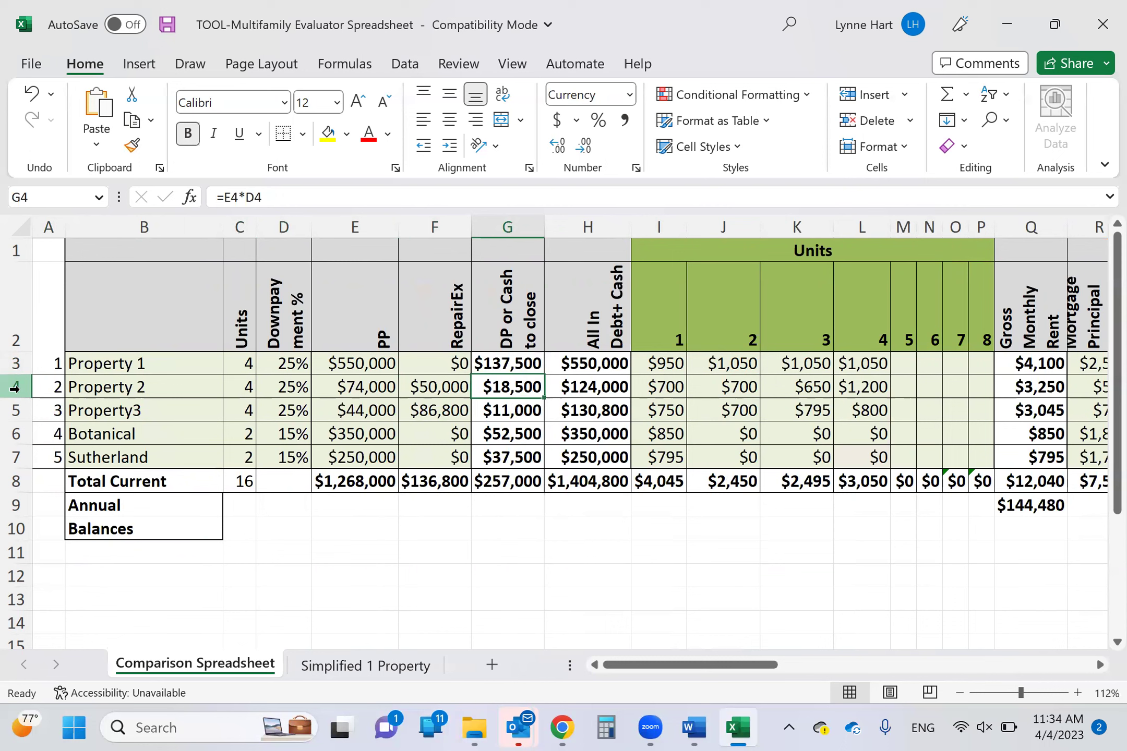
Step: Change Property 2's down payment in D4 to 15% and review its rents and gross monthly rent
{"action": "key", "text": "Left"}
{"action": "key", "text": "Left"}
{"action": "key", "text": "Left"}
{"action": "type", "text": "15"}
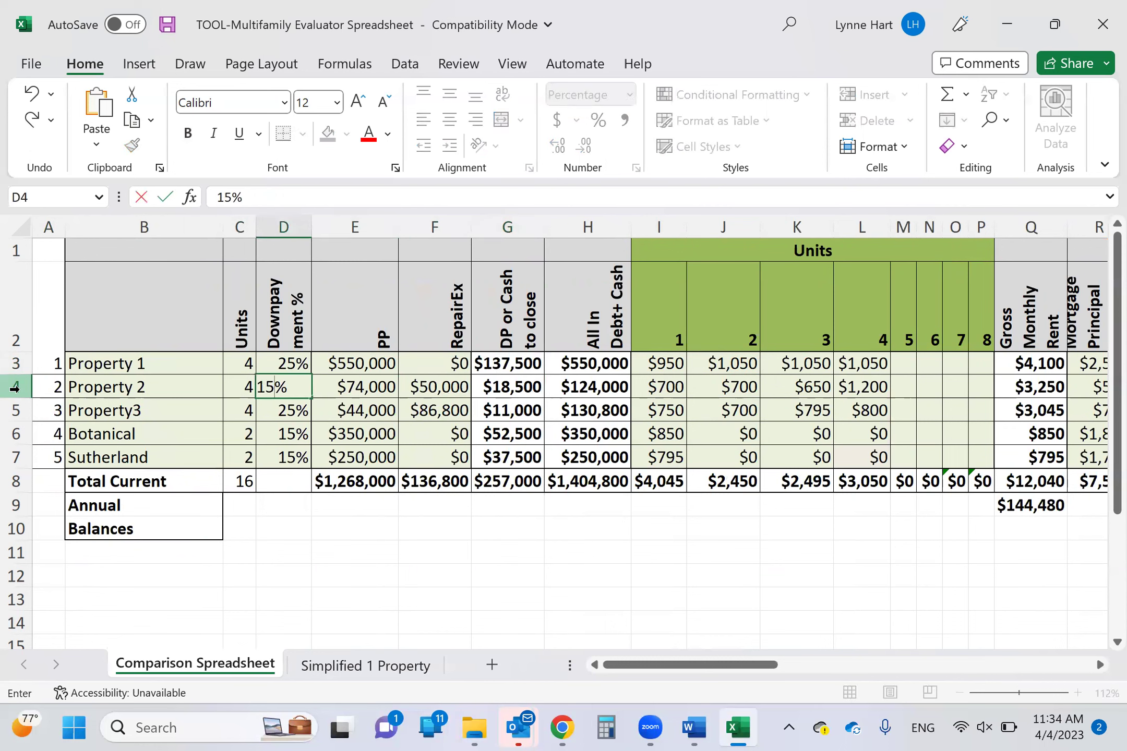
{"action": "key", "text": "Right"}
{"action": "key", "text": "Right"}
{"action": "key", "text": "Right"}
{"action": "key", "text": "Right"}
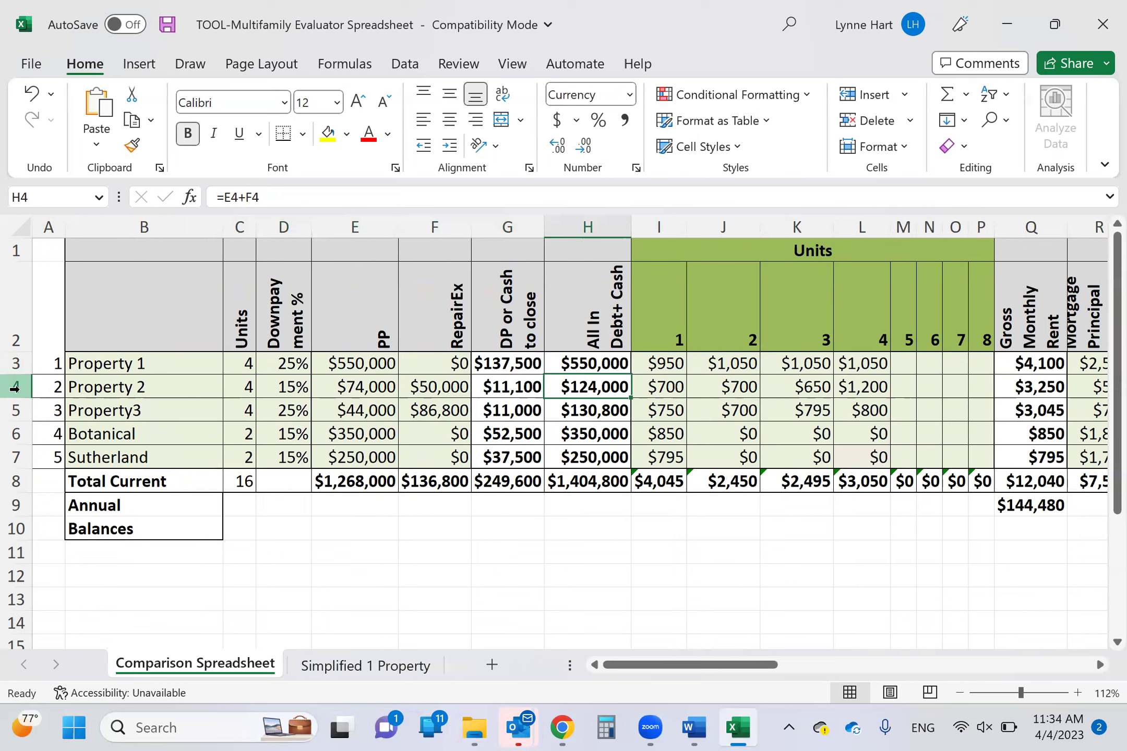
{"action": "key", "text": "Right"}
{"action": "key", "text": "Right"}
{"action": "key", "text": "Right"}
{"action": "key", "text": "Right"}
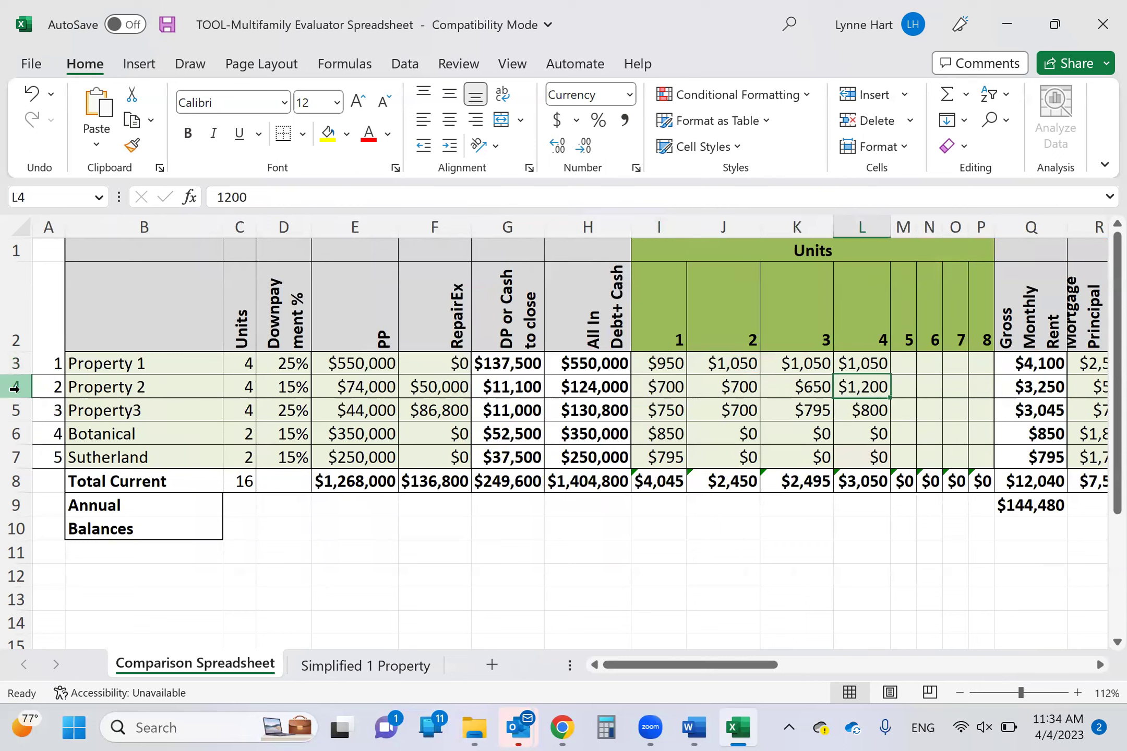
{"action": "key", "text": "Right"}
{"action": "key", "text": "Right"}
{"action": "key", "text": "Right"}
{"action": "key", "text": "Right"}
{"action": "key", "text": "Right"}
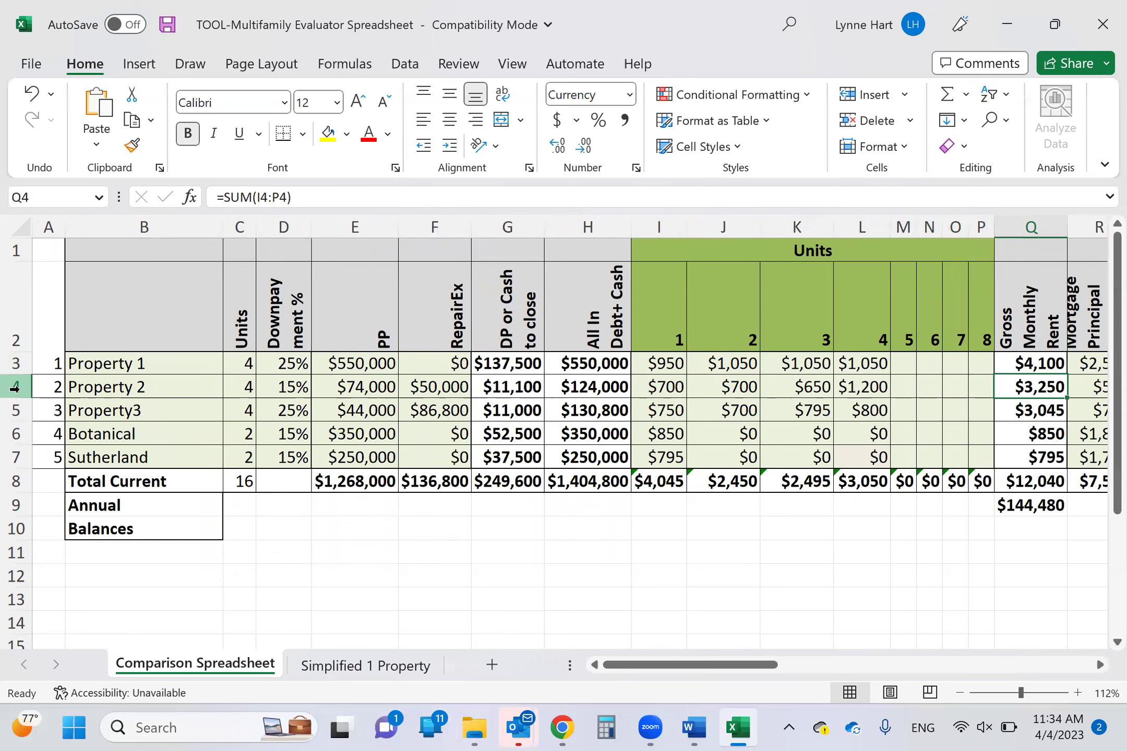
Step: Review Property 2's mortgage, taxes and insurance, then set its management cost to $190
{"action": "key", "text": "Right"}
{"action": "key", "text": "Right"}
{"action": "key", "text": "Right"}
{"action": "key", "text": "Right"}
{"action": "key", "text": "Right"}
{"action": "key", "text": "Right"}
{"action": "key", "text": "Right"}
{"action": "key", "text": "Right"}
{"action": "key", "text": "Right"}
{"action": "key", "text": "Right"}
{"action": "key", "text": "Right"}
{"action": "key", "text": "Right"}
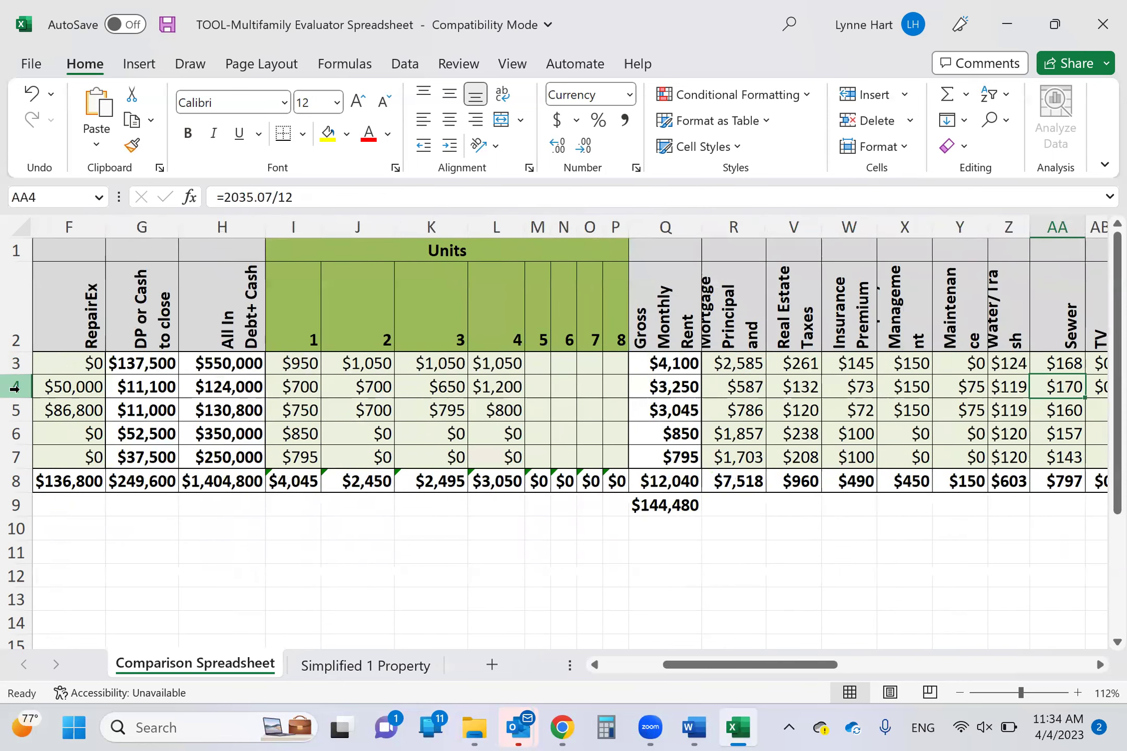
{"action": "key", "text": "Left"}
{"action": "key", "text": "Left"}
{"action": "key", "text": "Left"}
{"action": "key", "text": "Left"}
{"action": "key", "text": "Left"}
{"action": "key", "text": "Left"}
{"action": "key", "text": "Left"}
{"action": "key", "text": "Left"}
{"action": "key", "text": "Left"}
{"action": "key", "text": "Left"}
{"action": "key", "text": "Left"}
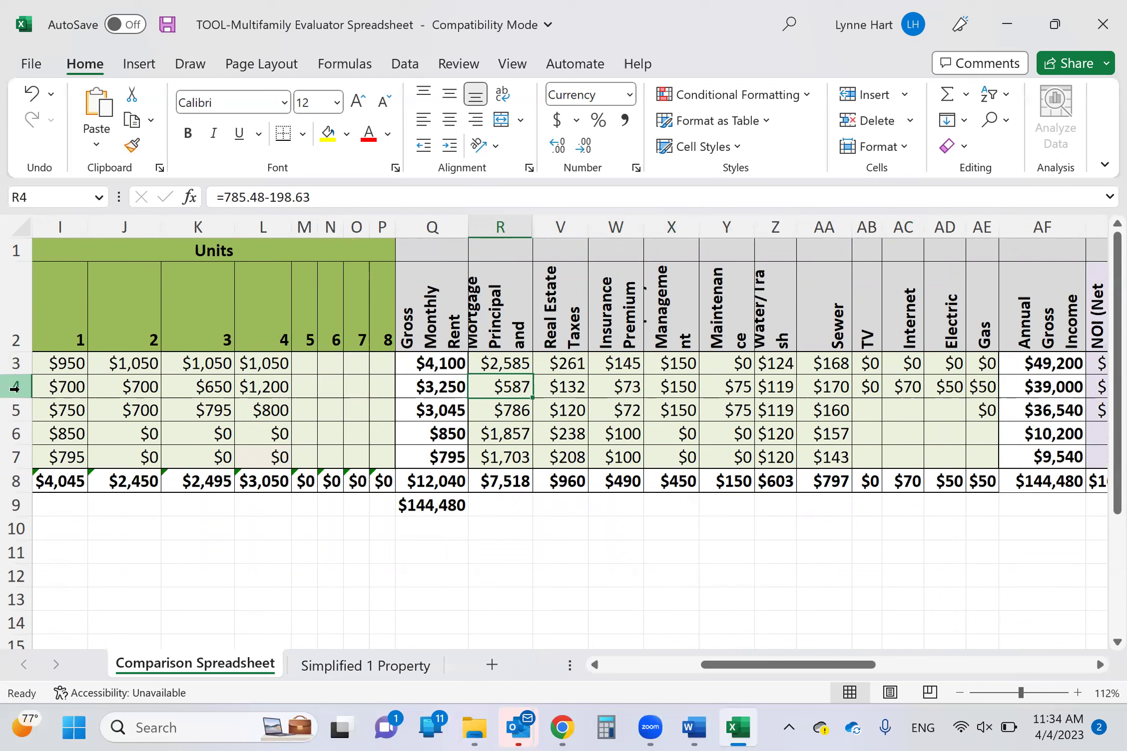
{"action": "key", "text": "Right"}
{"action": "key", "text": "Right"}
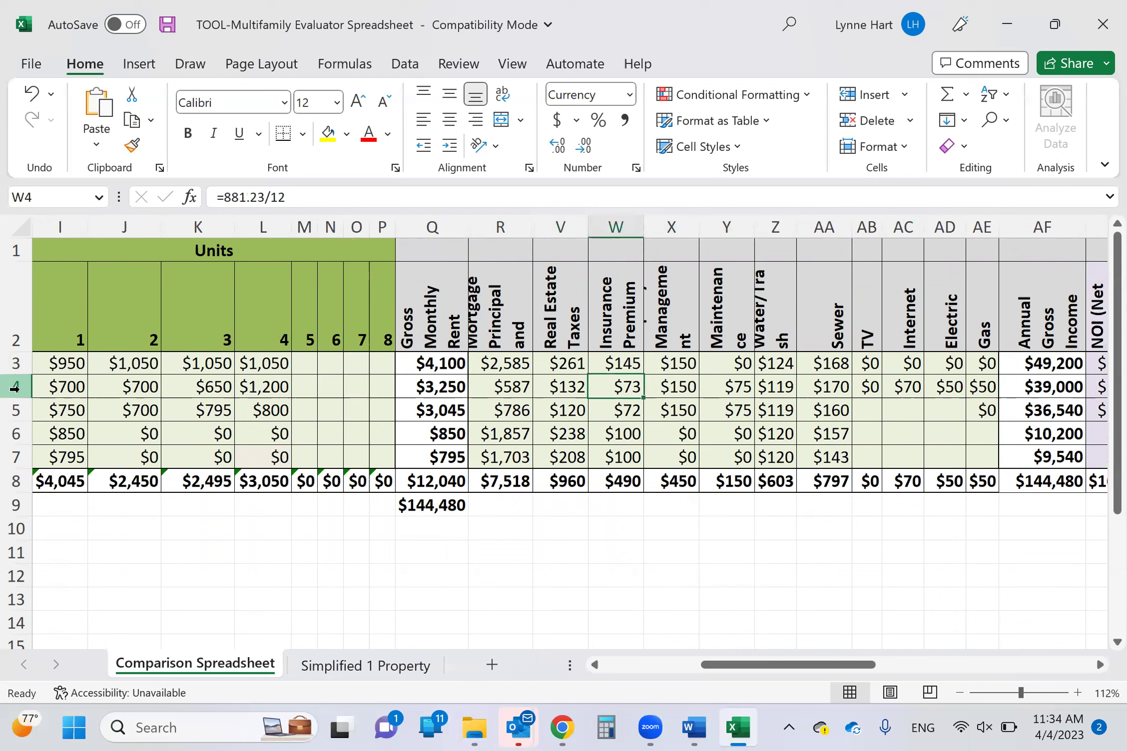
{"action": "key", "text": "Right"}
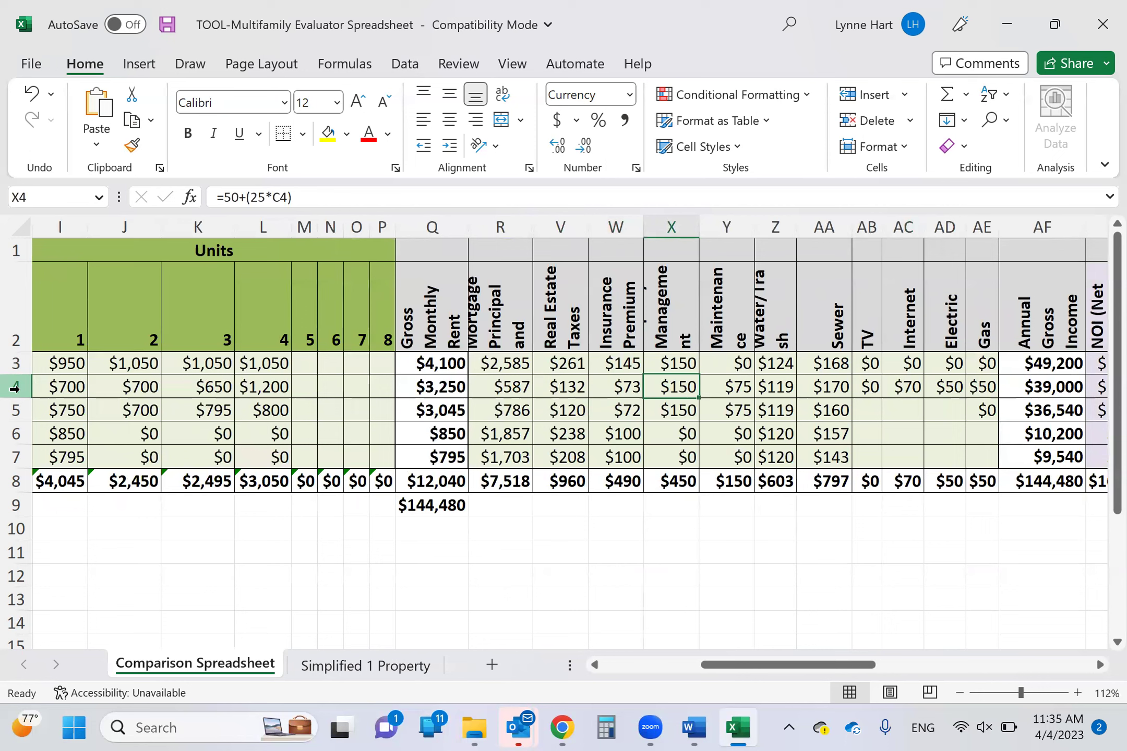
{"action": "type", "text": "190"}
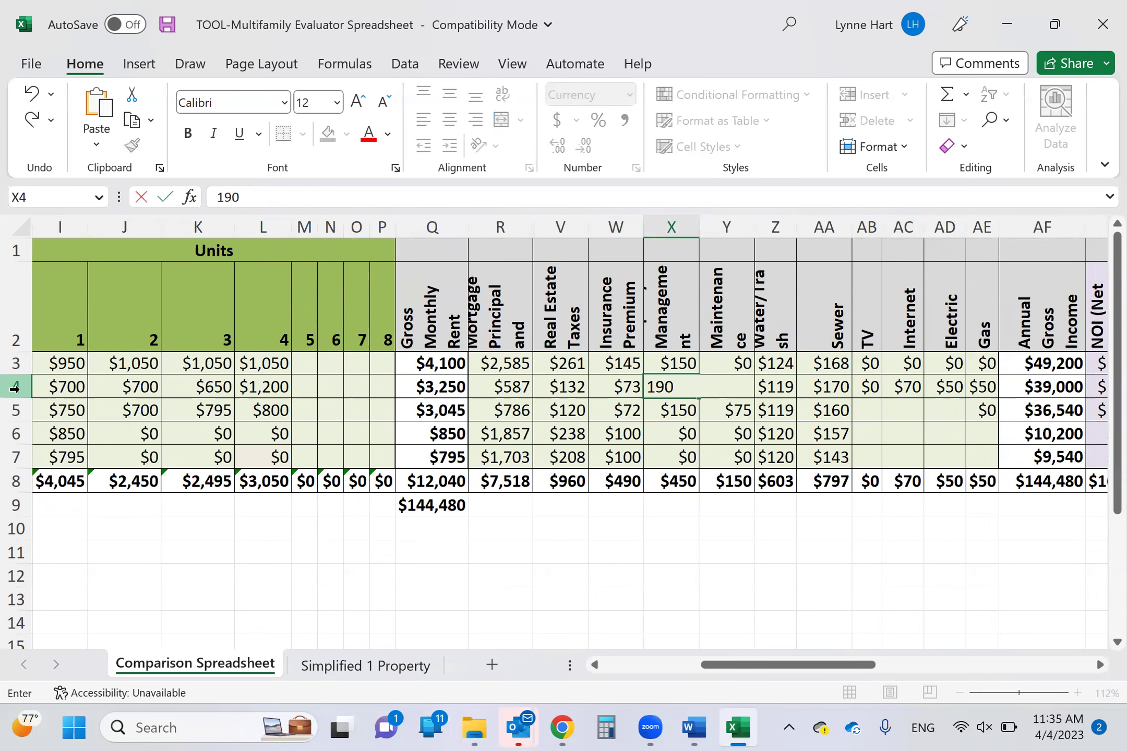
{"action": "key", "text": "Right"}
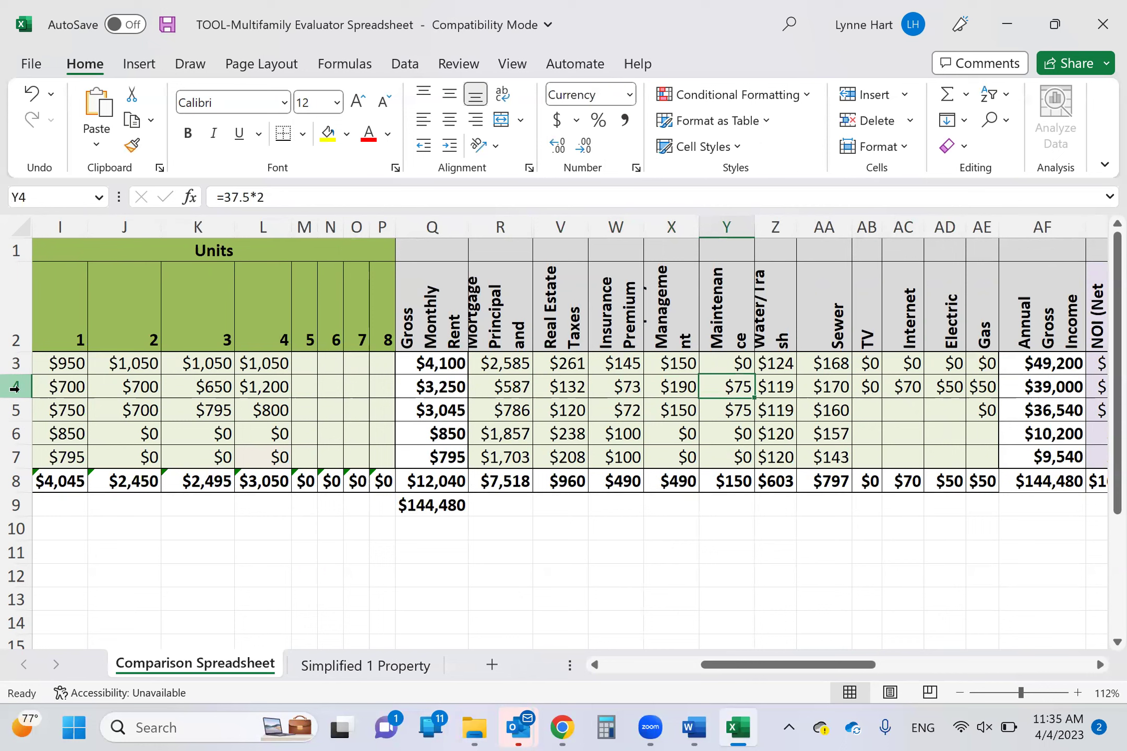
Step: Set Property 2's maintenance to $0 and review its sewer, TV and internet costs
{"action": "type", "text": "0"}
{"action": "key", "text": "Right"}
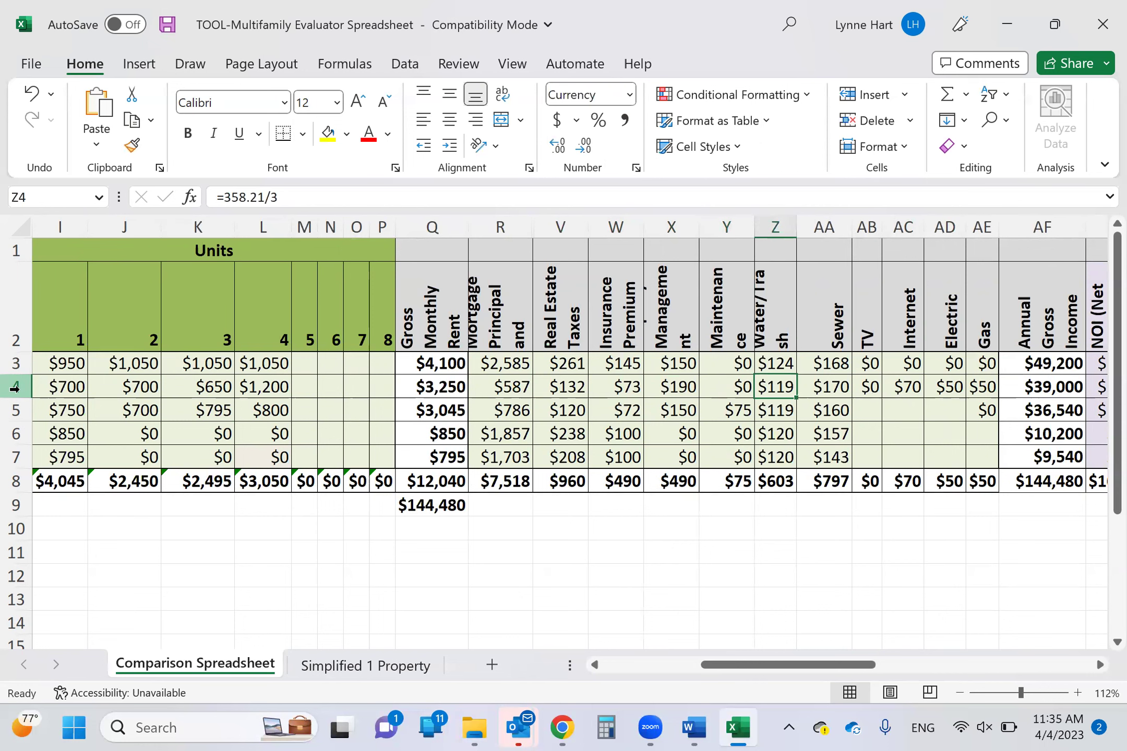
{"action": "key", "text": "Right"}
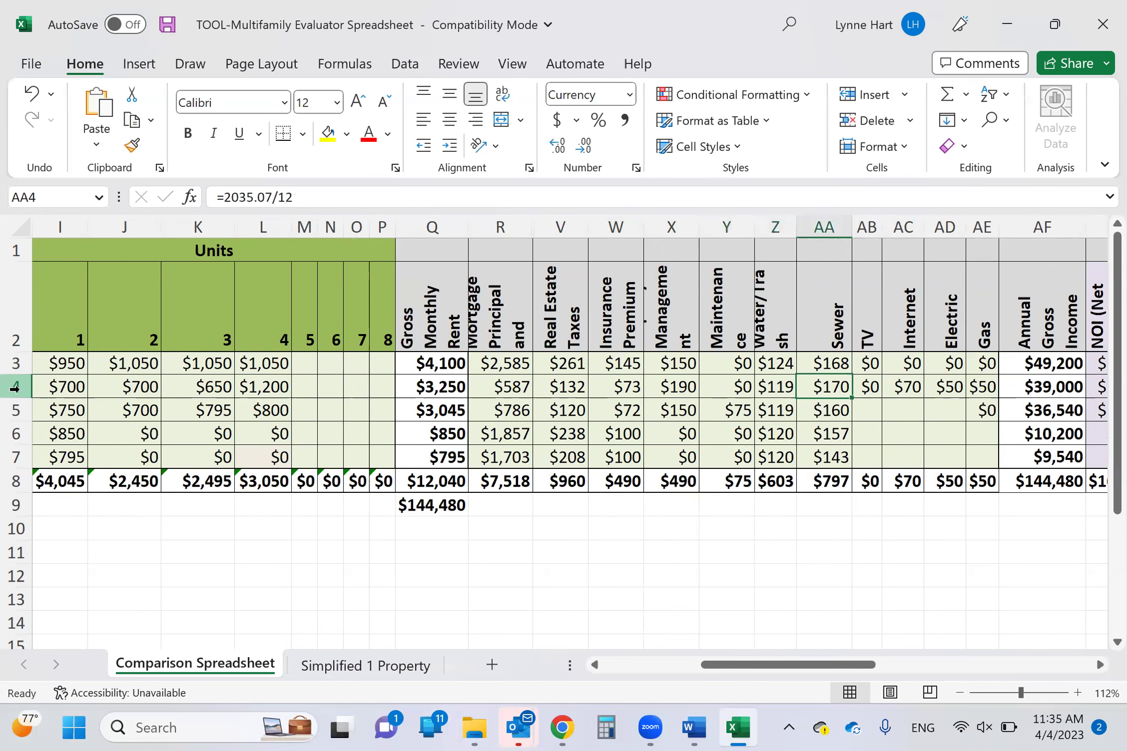
{"action": "key", "text": "Right"}
{"action": "key", "text": "Right"}
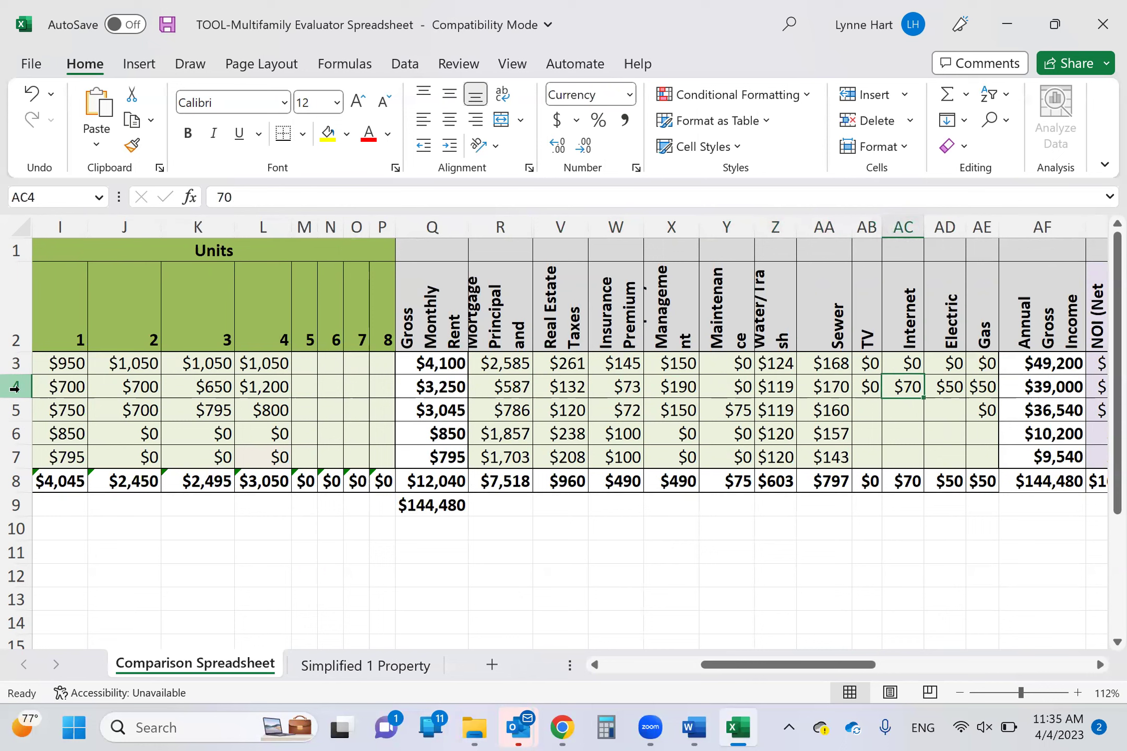
{"action": "key", "text": "Right"}
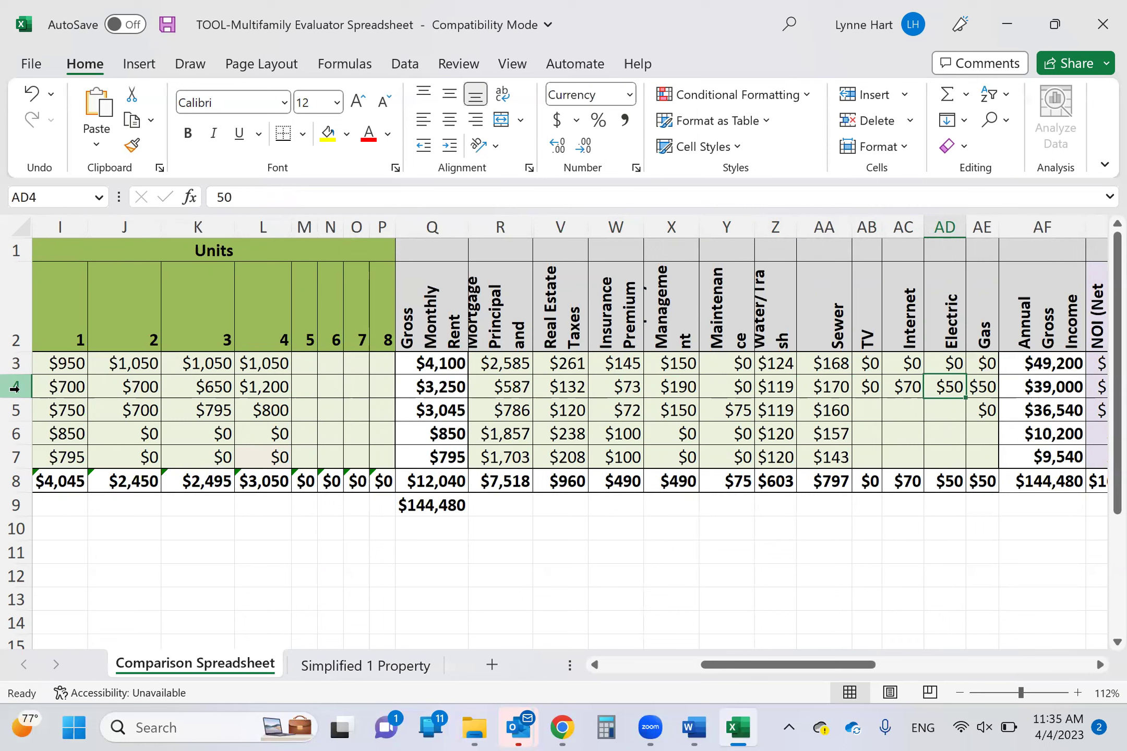
{"action": "key", "text": "Right"}
{"action": "key", "text": "Right"}
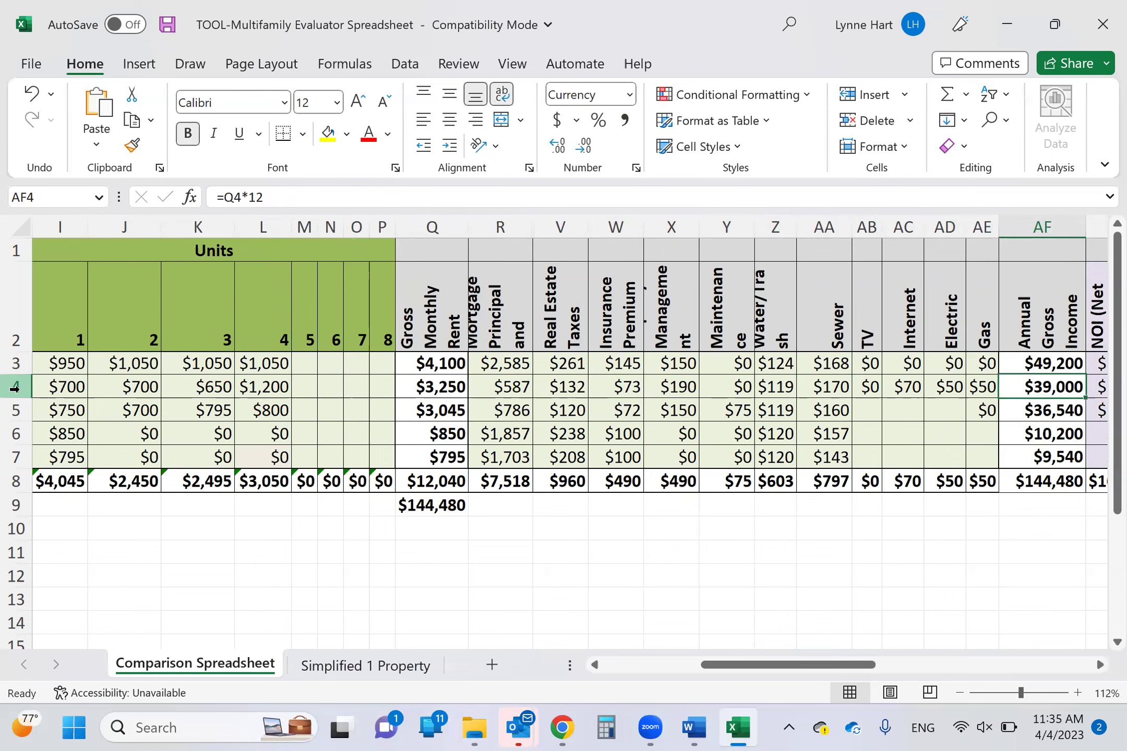
{"action": "key", "text": "Right"}
{"action": "key", "text": "Right"}
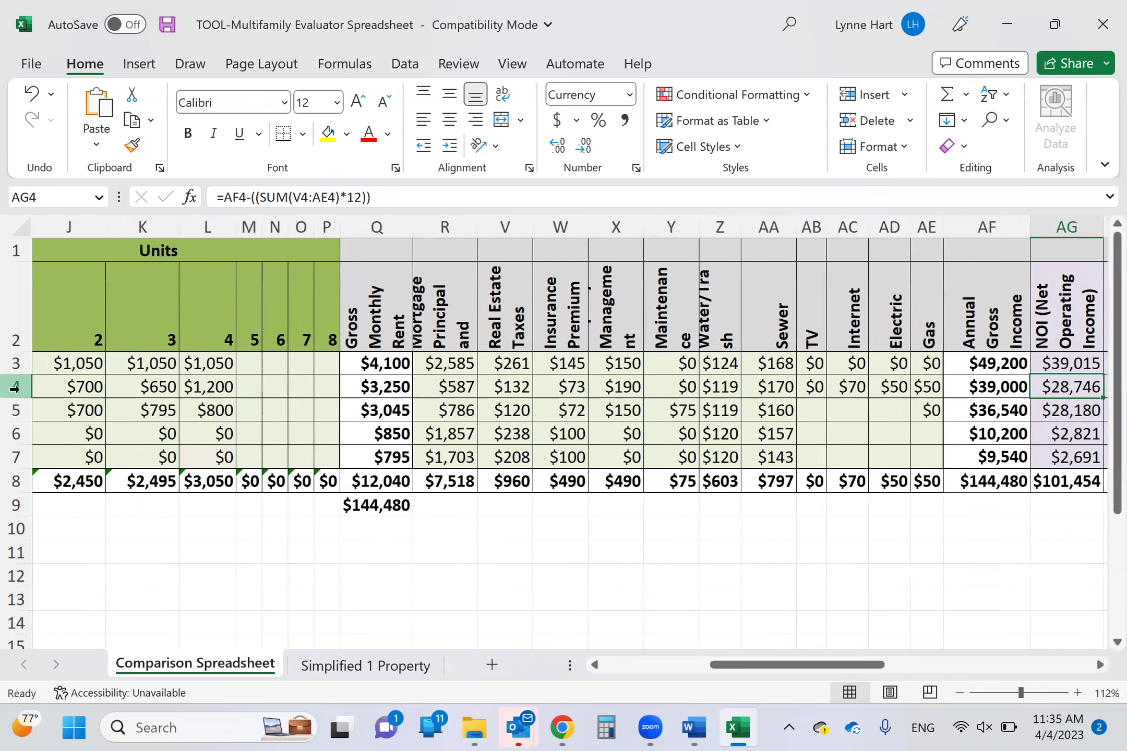
{"action": "key", "text": "Right"}
{"action": "key", "text": "Right"}
{"action": "key", "text": "Right"}
{"action": "key", "text": "Right"}
{"action": "key", "text": "Left"}
{"action": "key", "text": "Left"}
{"action": "key", "text": "Left"}
{"action": "key", "text": "Left"}
{"action": "key", "text": "Left"}
{"action": "key", "text": "Left"}
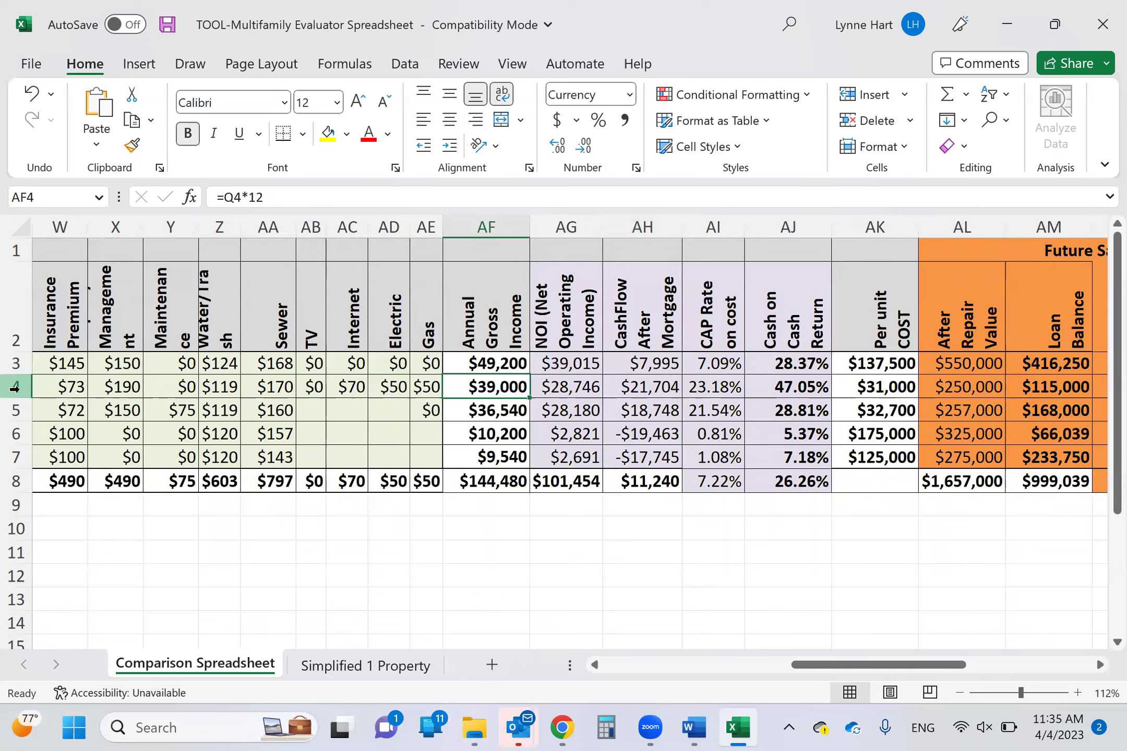
{"action": "key", "text": "Right"}
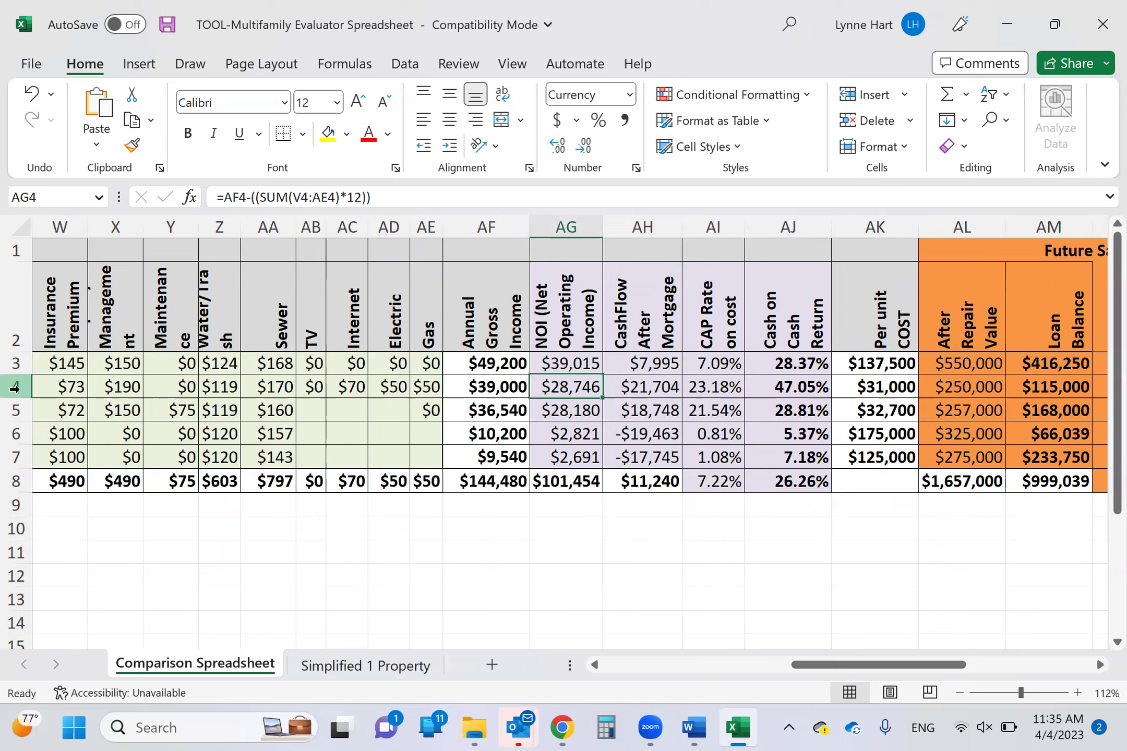
{"action": "key", "text": "Right"}
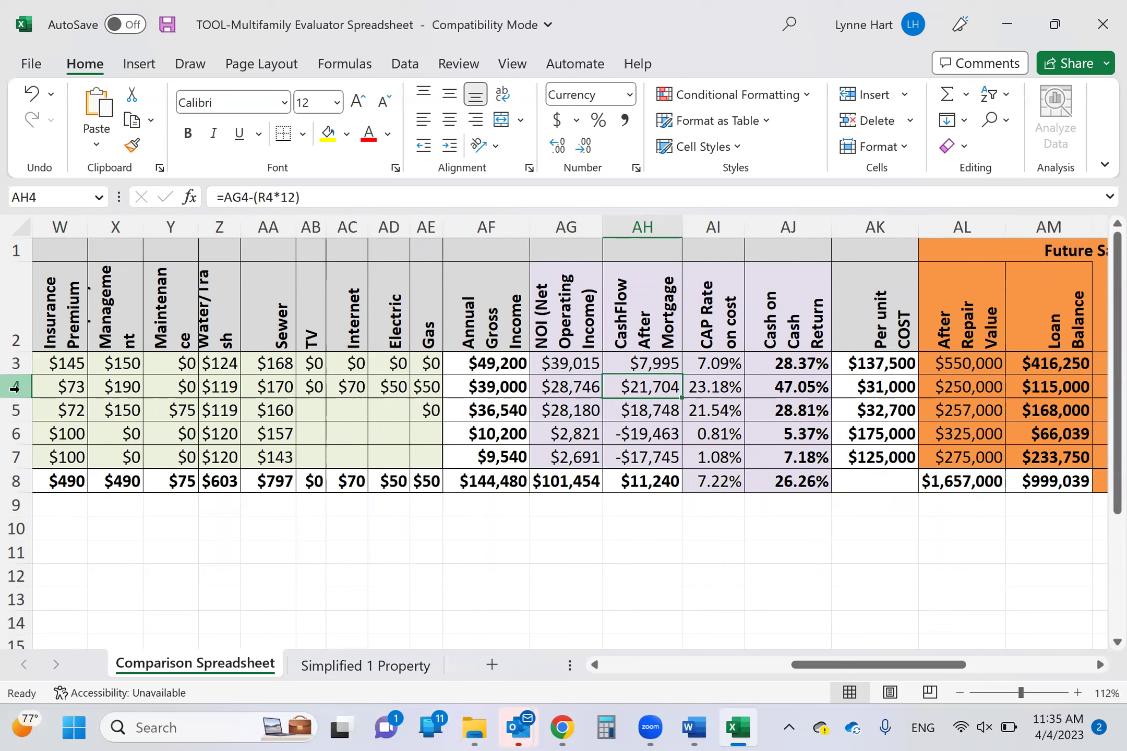
{"action": "key", "text": "Right"}
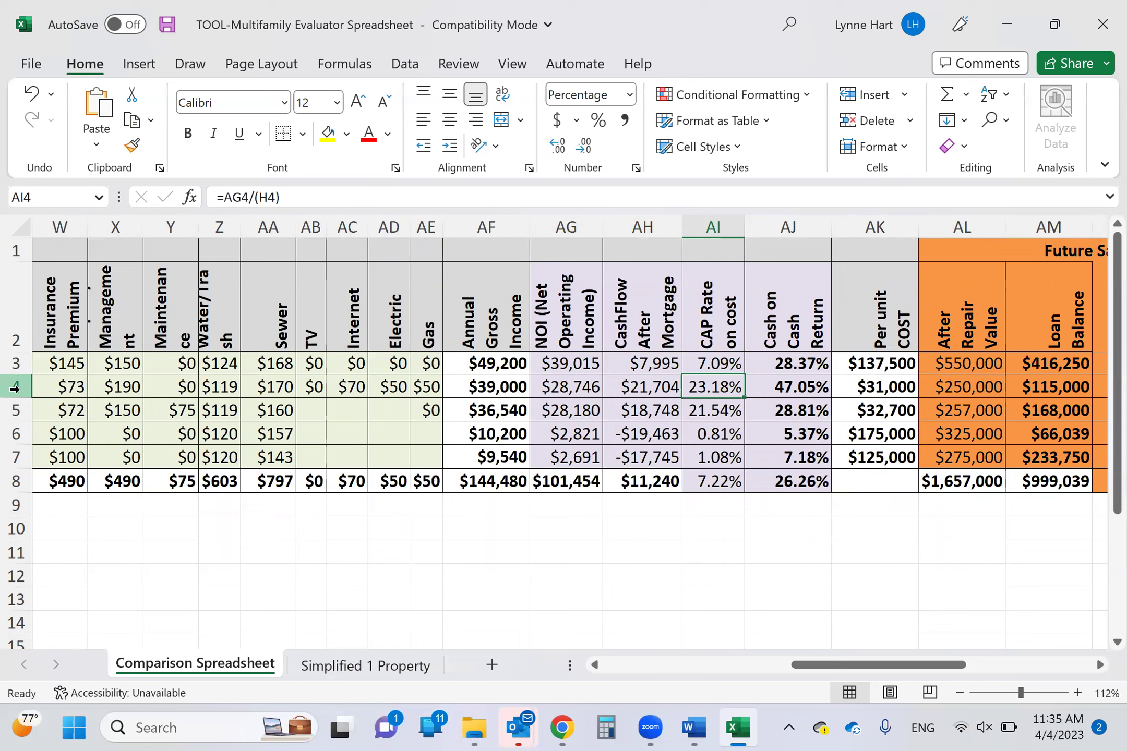
{"action": "key", "text": "Up"}
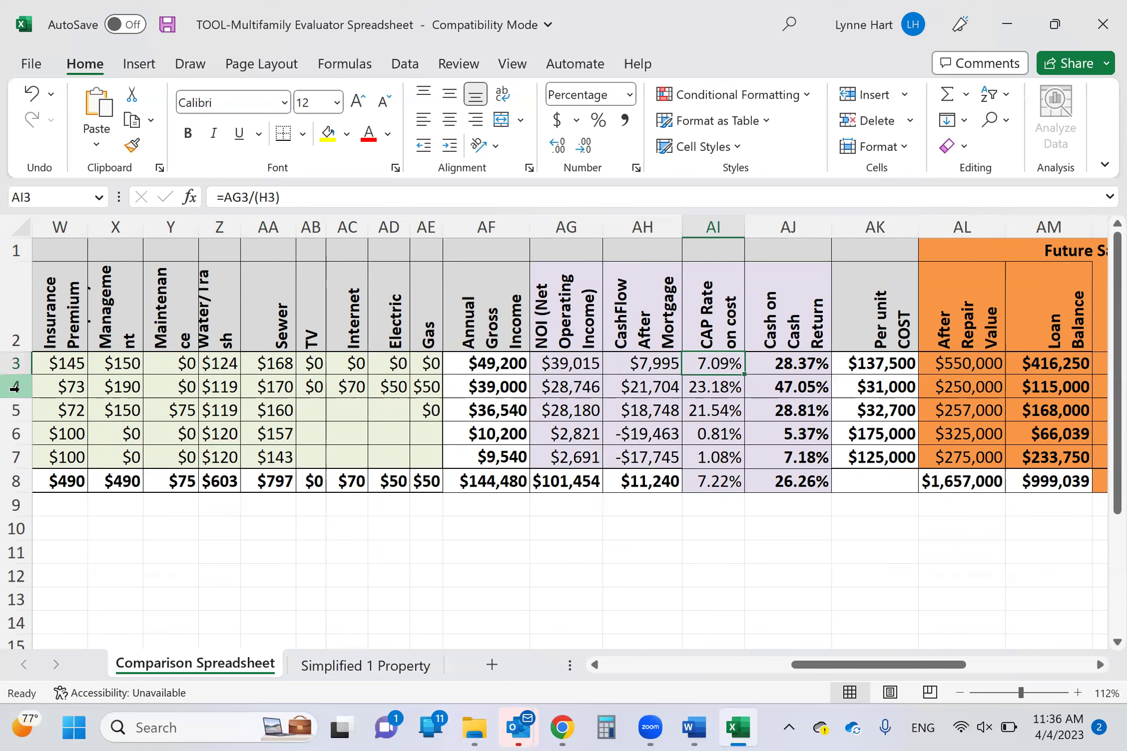
{"action": "key", "text": "Down"}
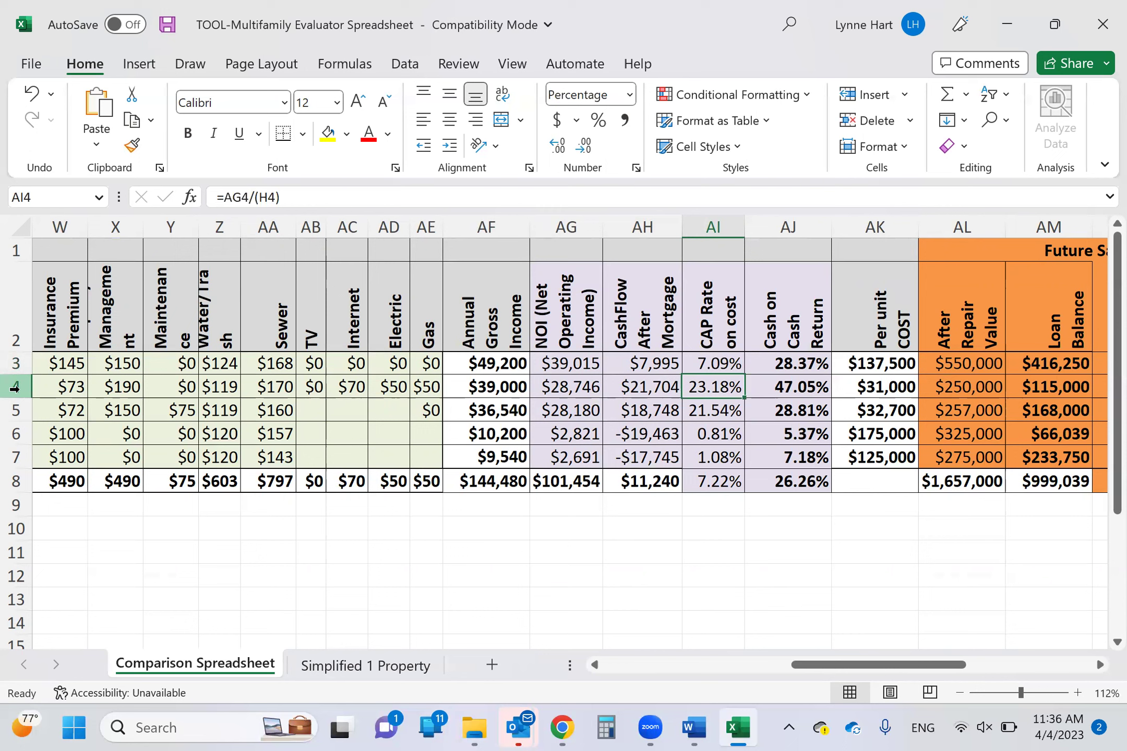
{"action": "key", "text": "Right"}
{"action": "key", "text": "Right"}
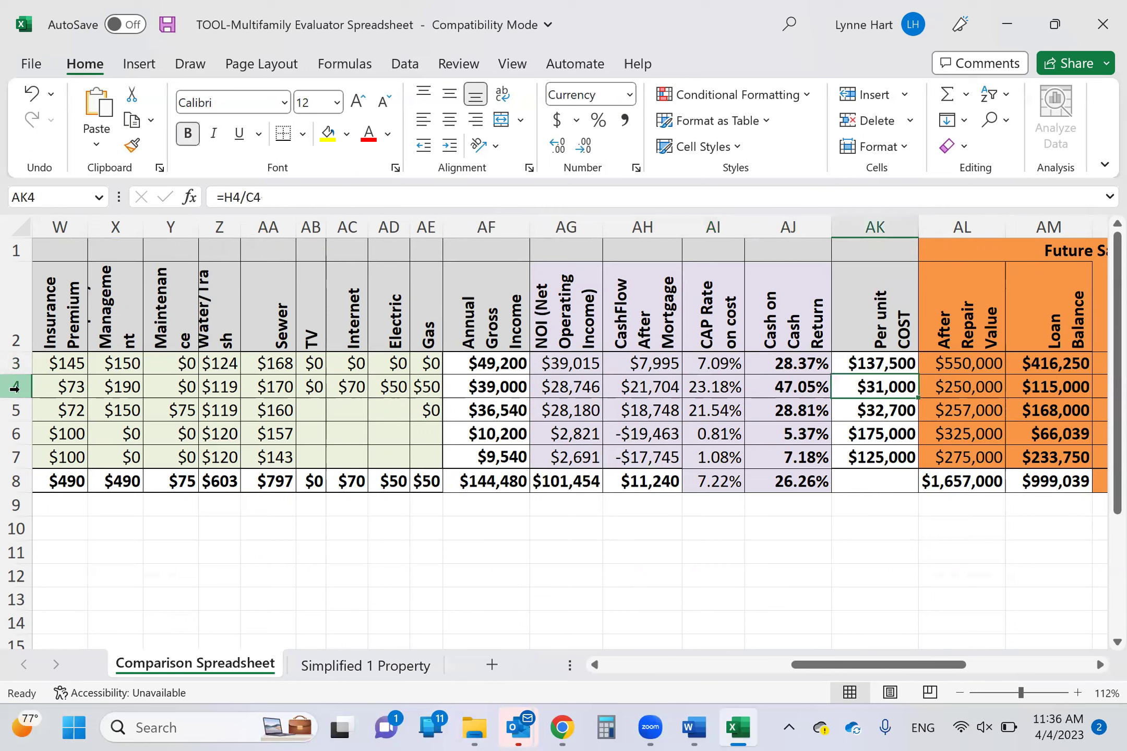
{"action": "key", "text": "Left"}
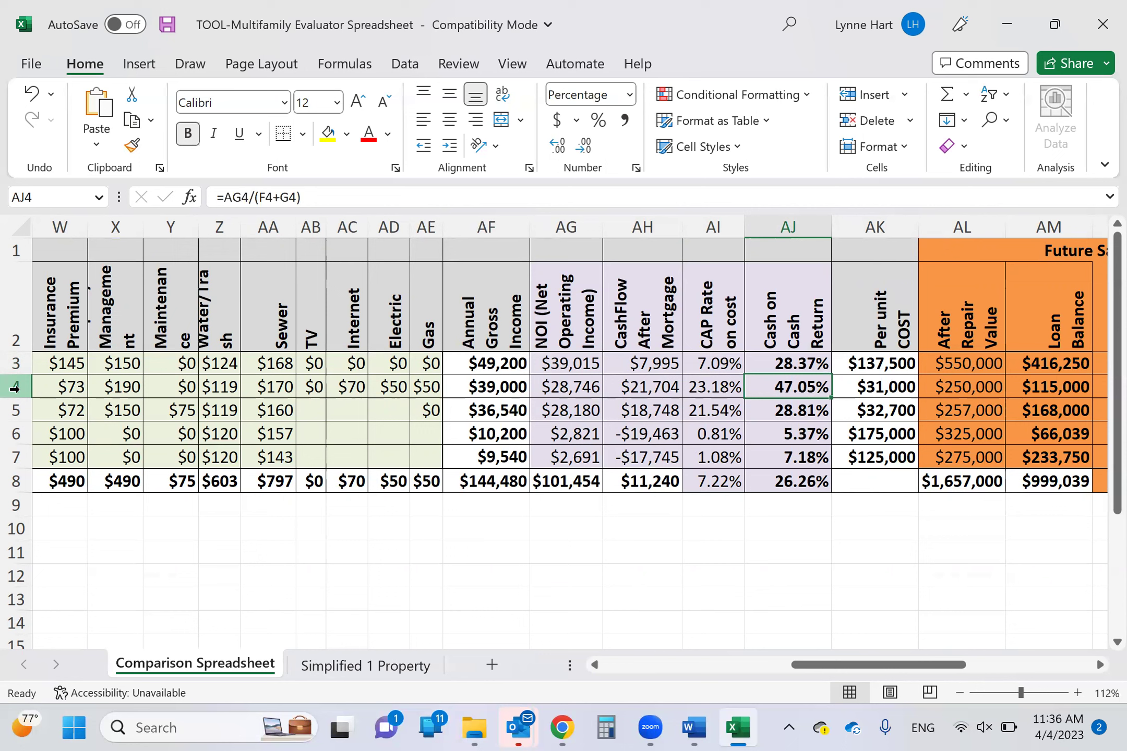
{"action": "key", "text": "Right"}
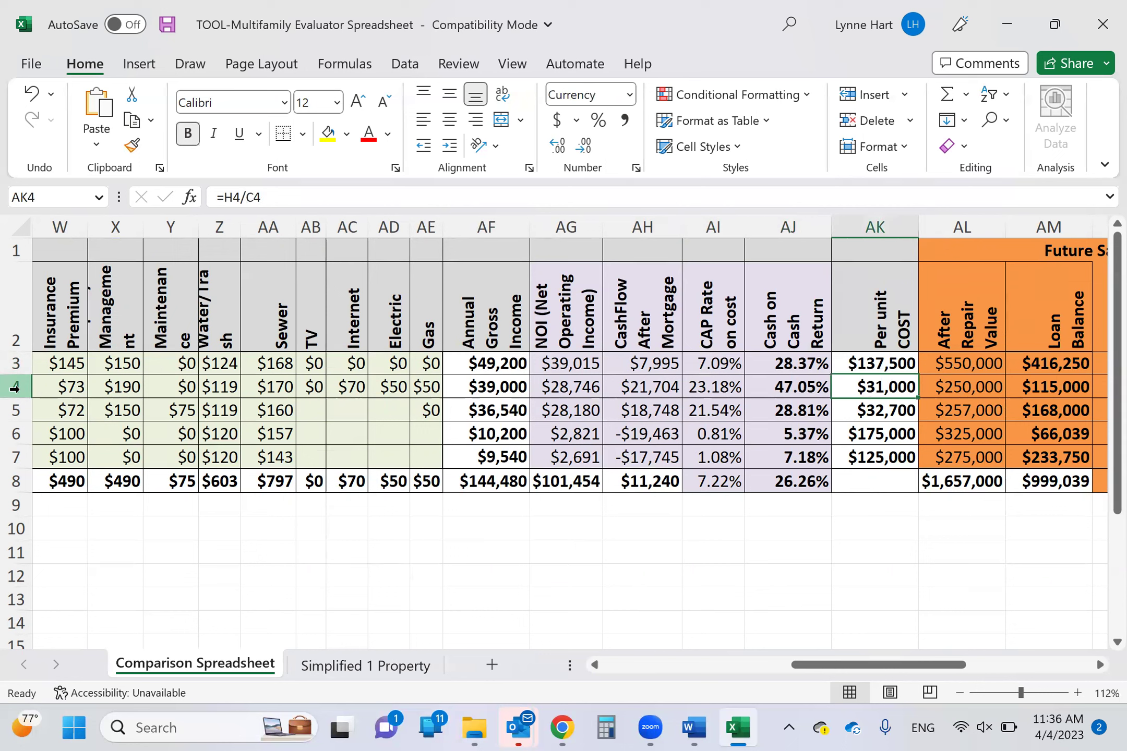
Step: Step through Property 2's After Repair Value, loan balance, rate and cash at close to its 11.50% ARV cap rate
{"action": "key", "text": "Right"}
{"action": "key", "text": "Right"}
{"action": "key", "text": "Right"}
{"action": "key", "text": "Right"}
{"action": "key", "text": "Right"}
{"action": "key", "text": "Right"}
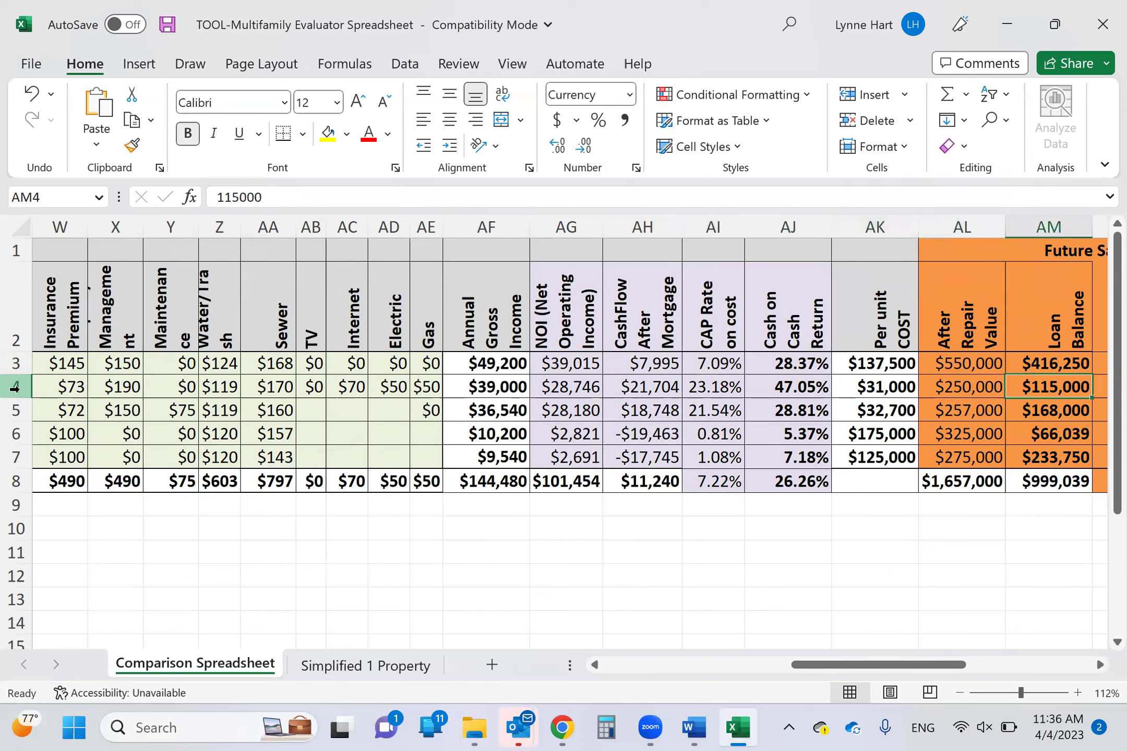
{"action": "key", "text": "Left"}
{"action": "key", "text": "Left"}
{"action": "key", "text": "Left"}
{"action": "key", "text": "Left"}
{"action": "key", "text": "Left"}
{"action": "key", "text": "Left"}
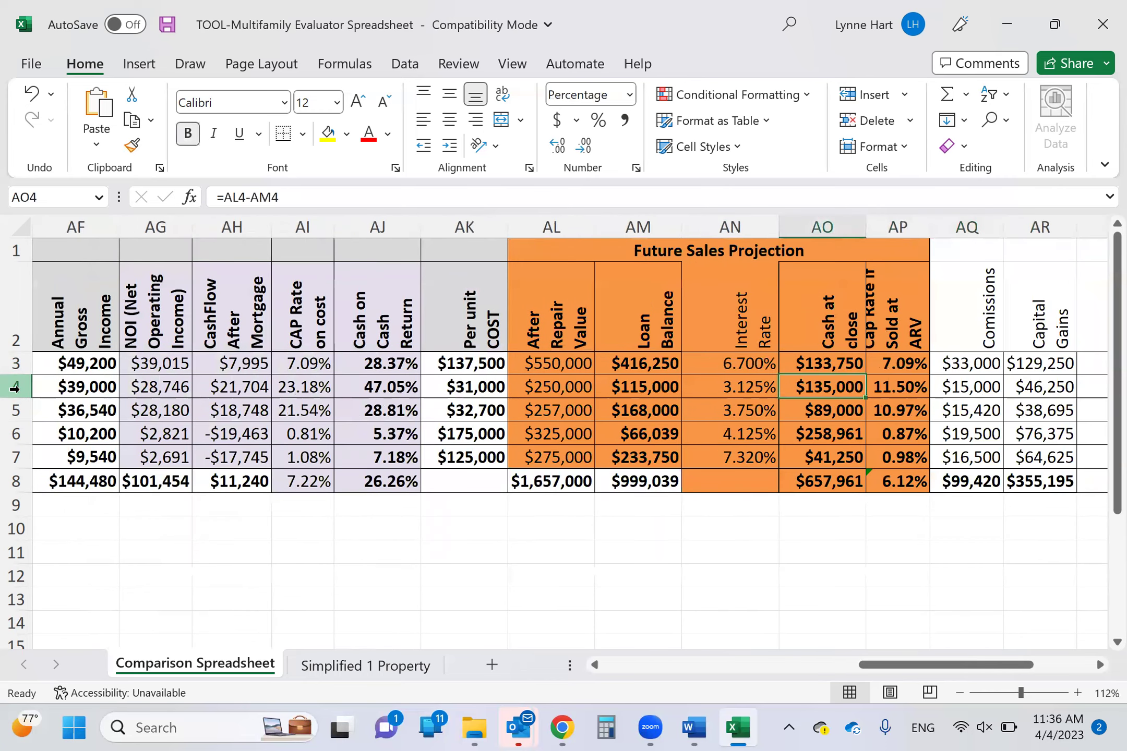
{"action": "key", "text": "Right"}
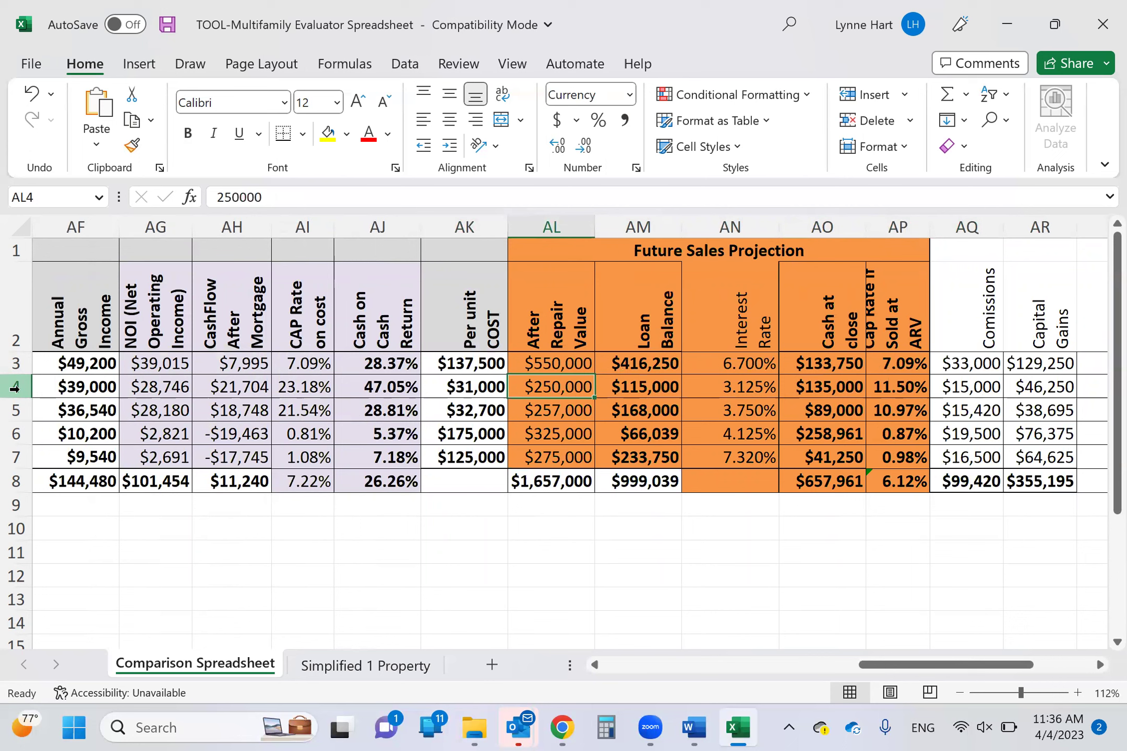
{"action": "key", "text": "Right"}
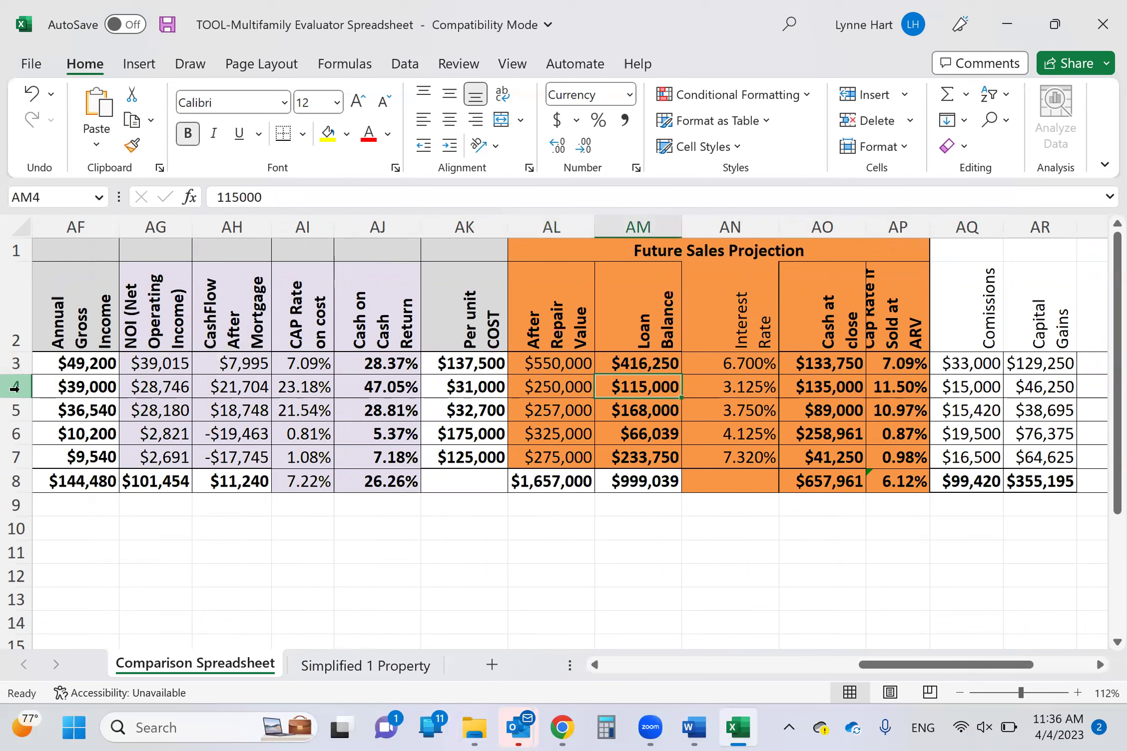
{"action": "key", "text": "Right"}
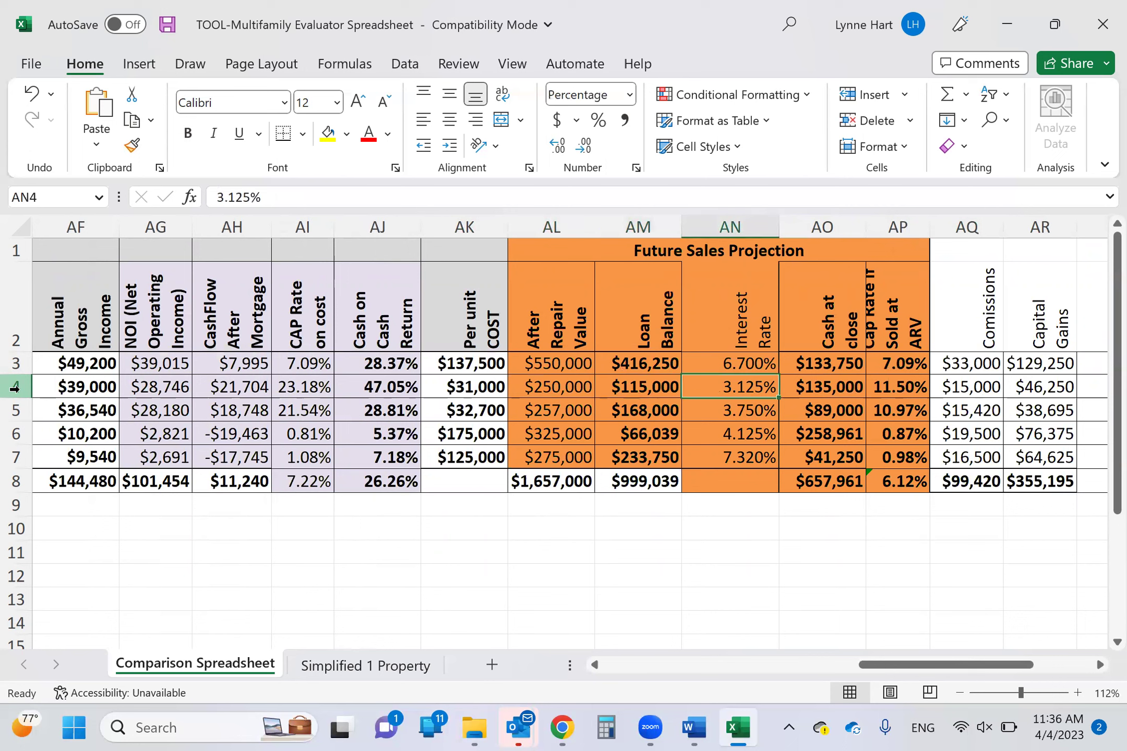
{"action": "key", "text": "Right"}
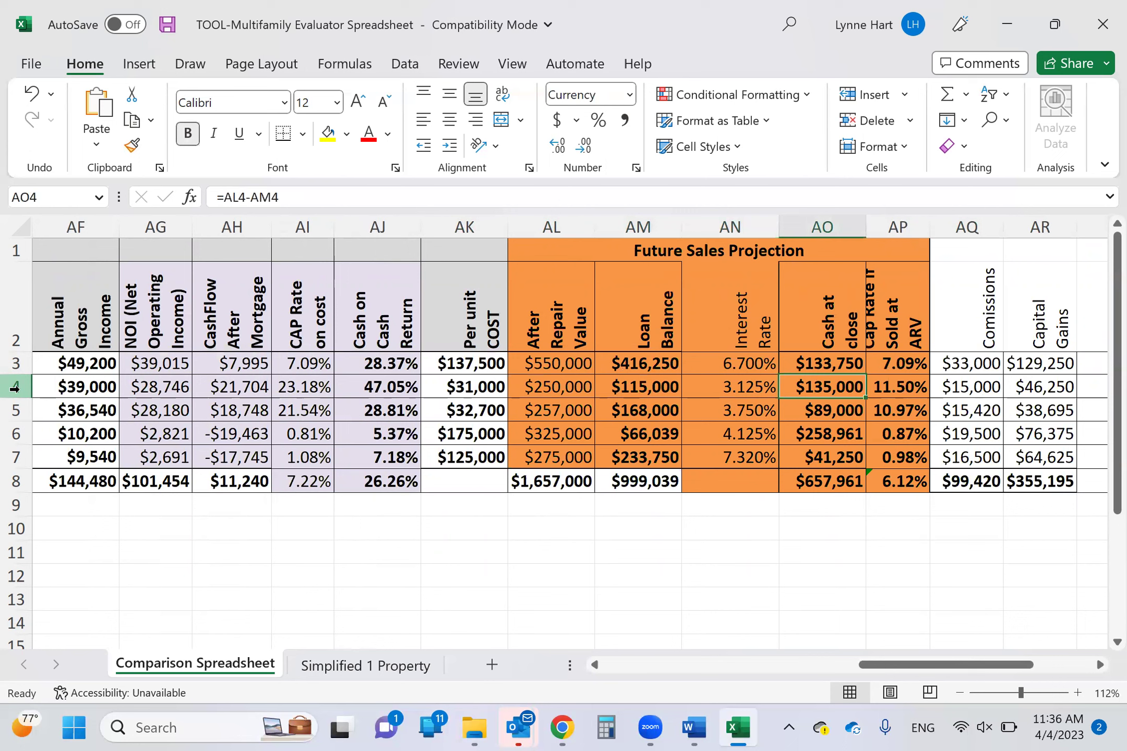
{"action": "key", "text": "Right"}
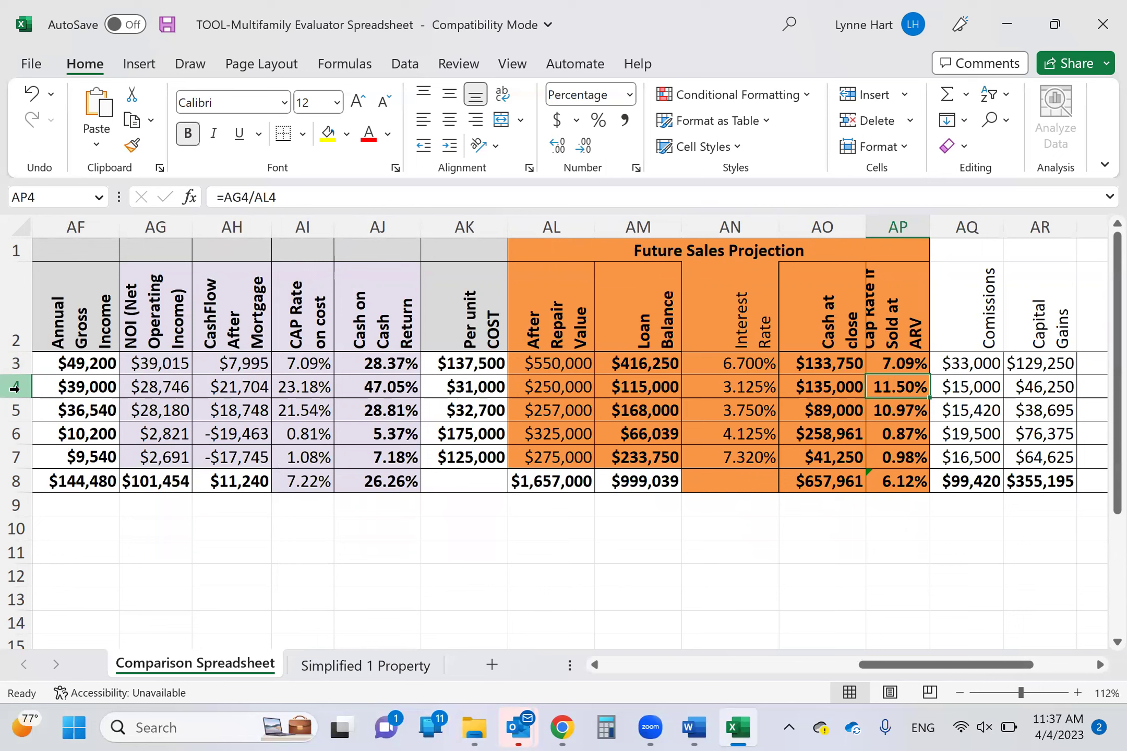
{"action": "key", "text": "Left"}
{"action": "key", "text": "Left"}
{"action": "key", "text": "Left"}
{"action": "key", "text": "Left"}
{"action": "key", "text": "Left"}
{"action": "key", "text": "Right"}
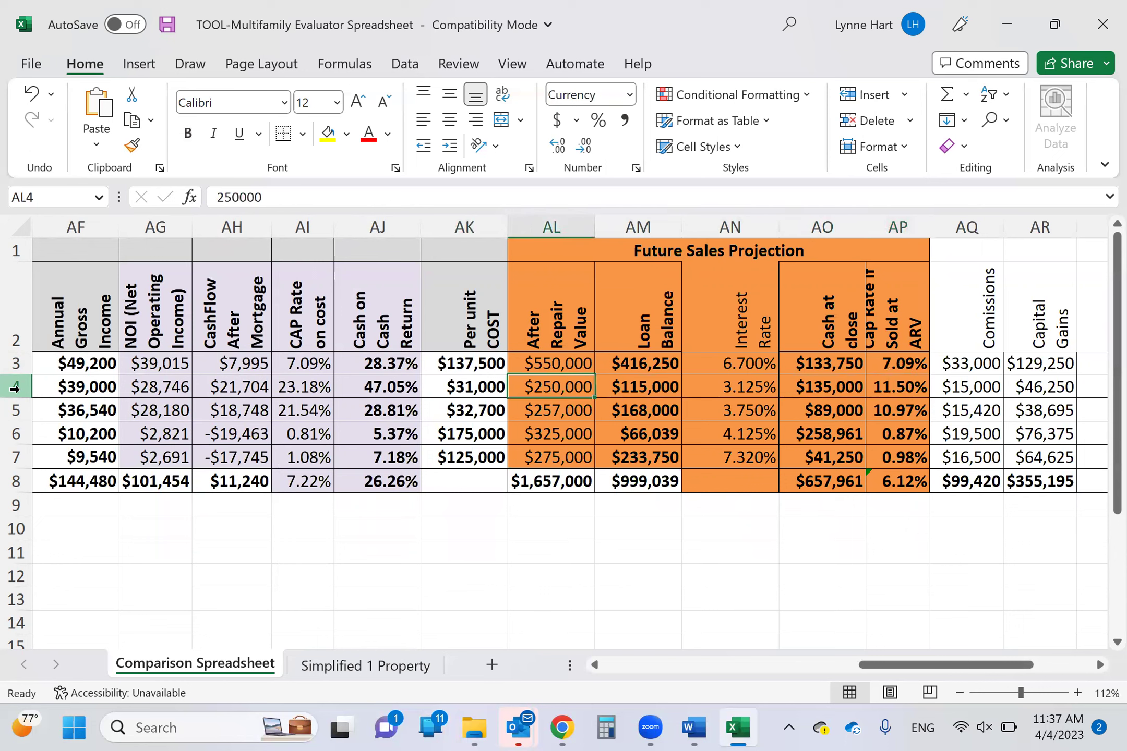
{"action": "type", "text": "280000"}
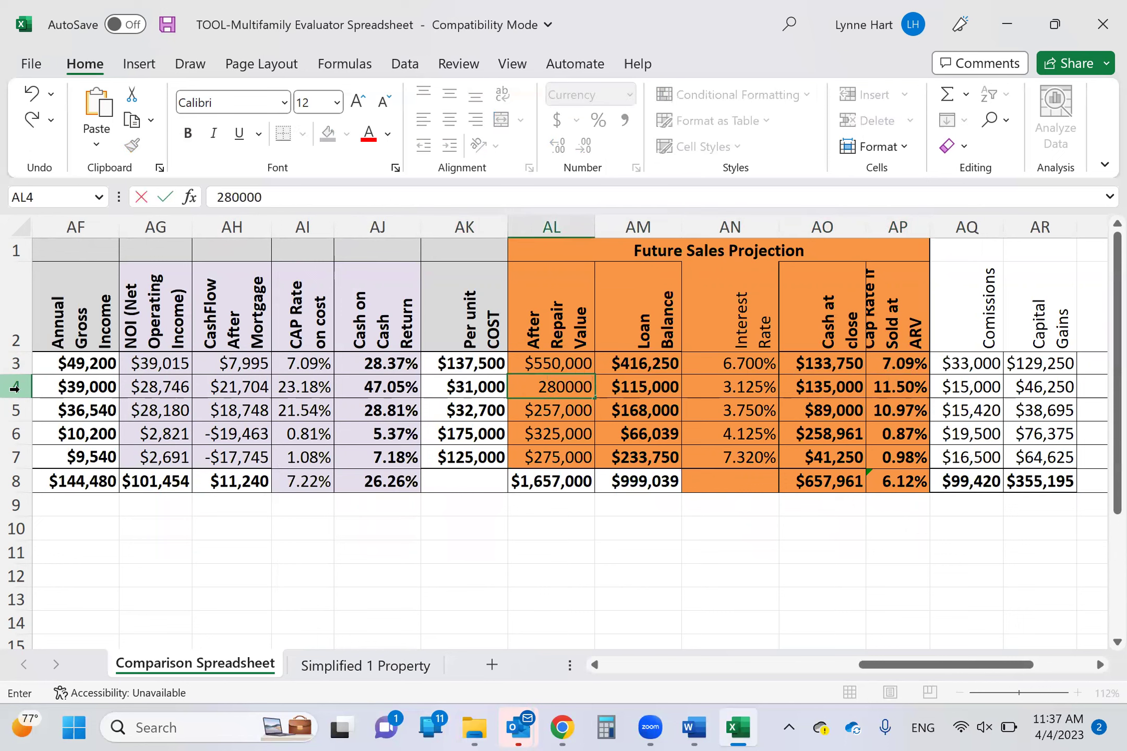
{"action": "key", "text": "Tab"}
{"action": "key", "text": "Left"}
{"action": "key", "text": "Left"}
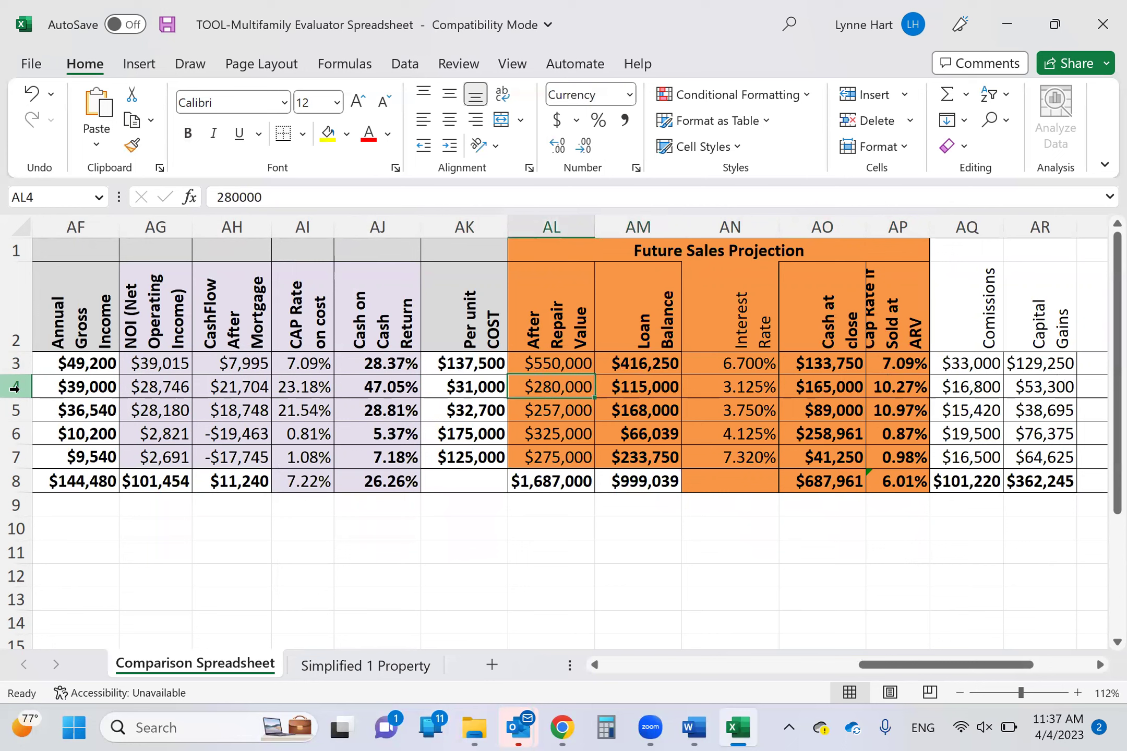
{"action": "key", "text": "Right"}
{"action": "type", "text": "325000"}
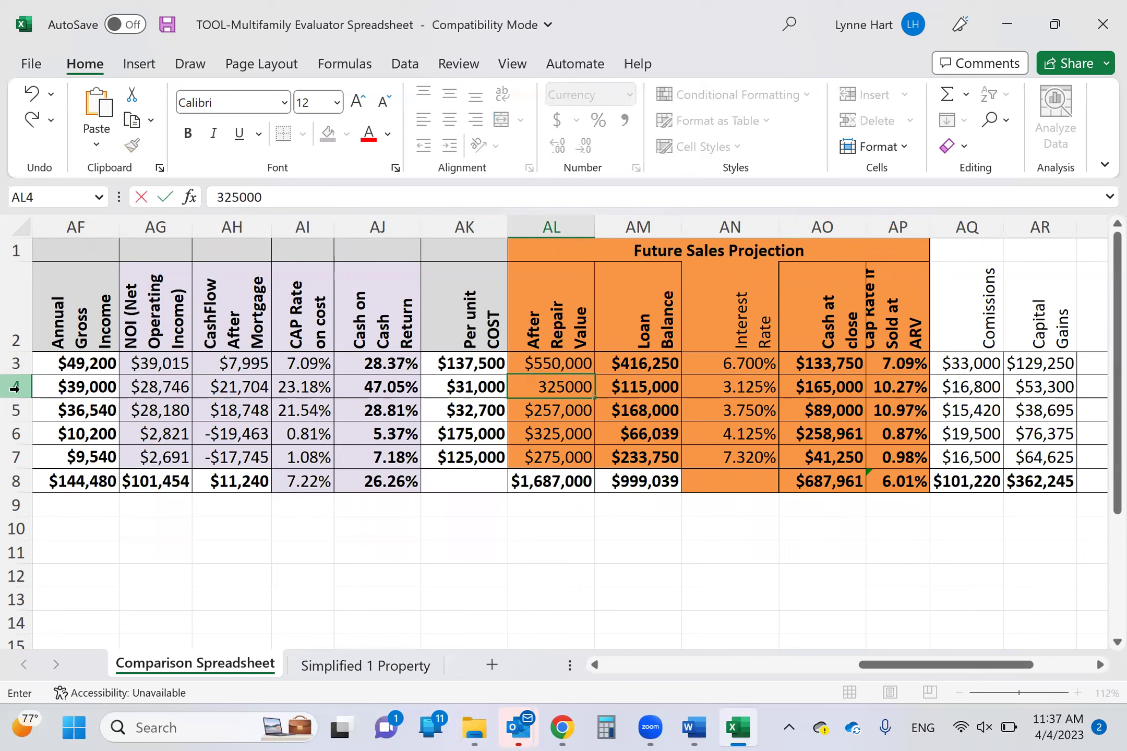
{"action": "key", "text": "Return"}
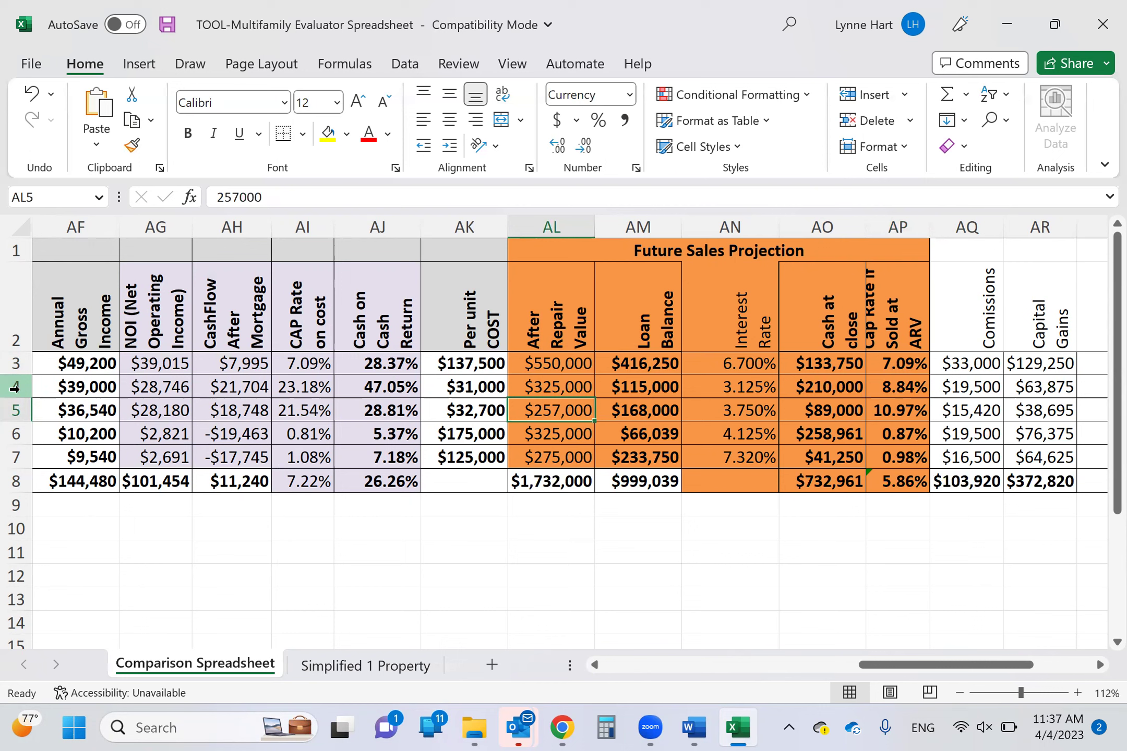
{"action": "key", "text": "Up"}
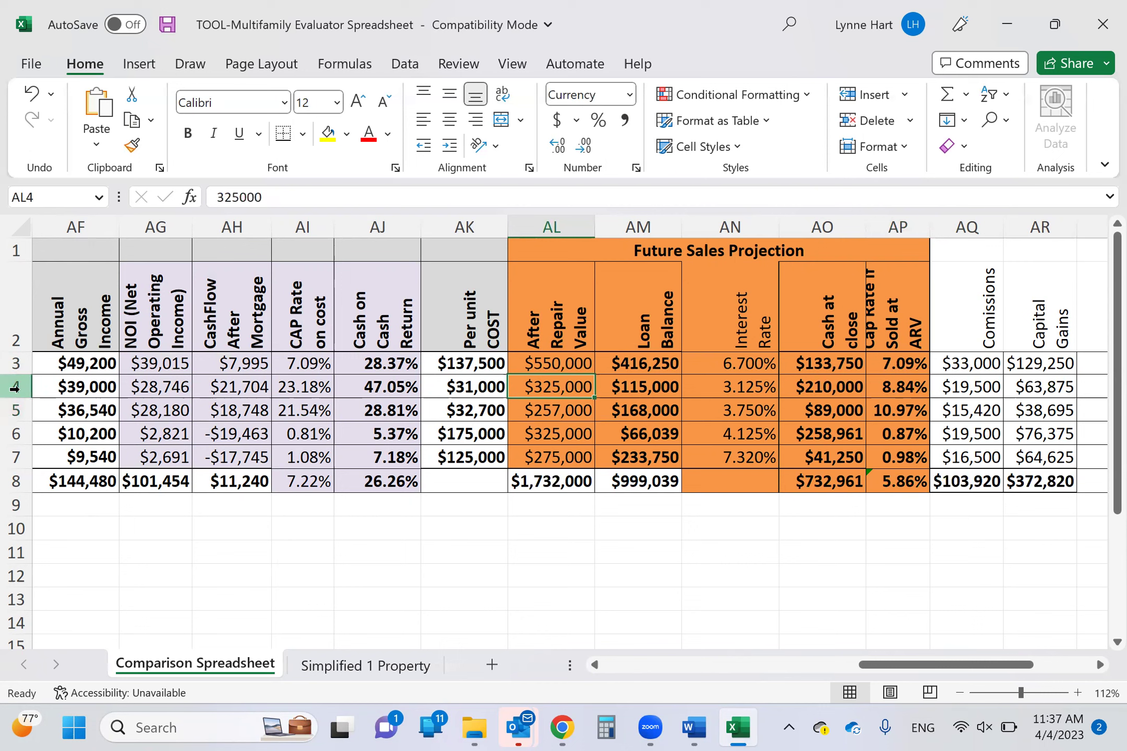
{"action": "key", "text": "Right"}
{"action": "key", "text": "Right"}
{"action": "key", "text": "Right"}
{"action": "key", "text": "Right"}
{"action": "key", "text": "Right"}
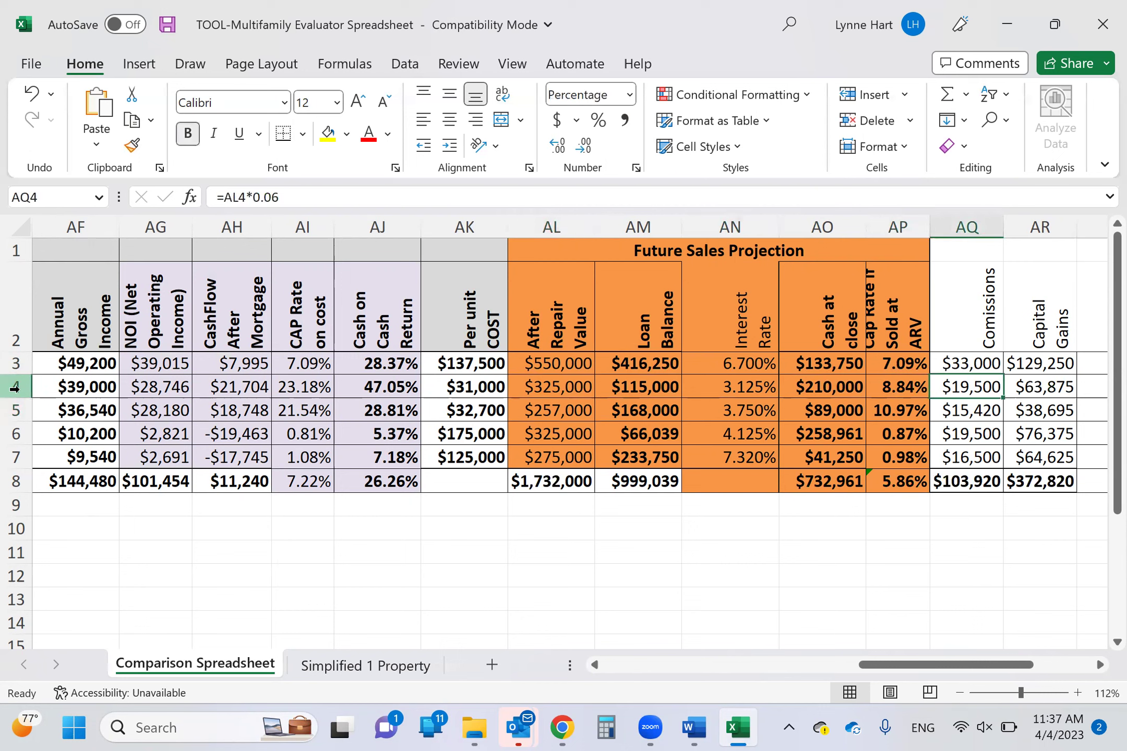
{"action": "key", "text": "Left"}
{"action": "key", "text": "Left"}
{"action": "key", "text": "Left"}
{"action": "key", "text": "Left"}
{"action": "key", "text": "Left"}
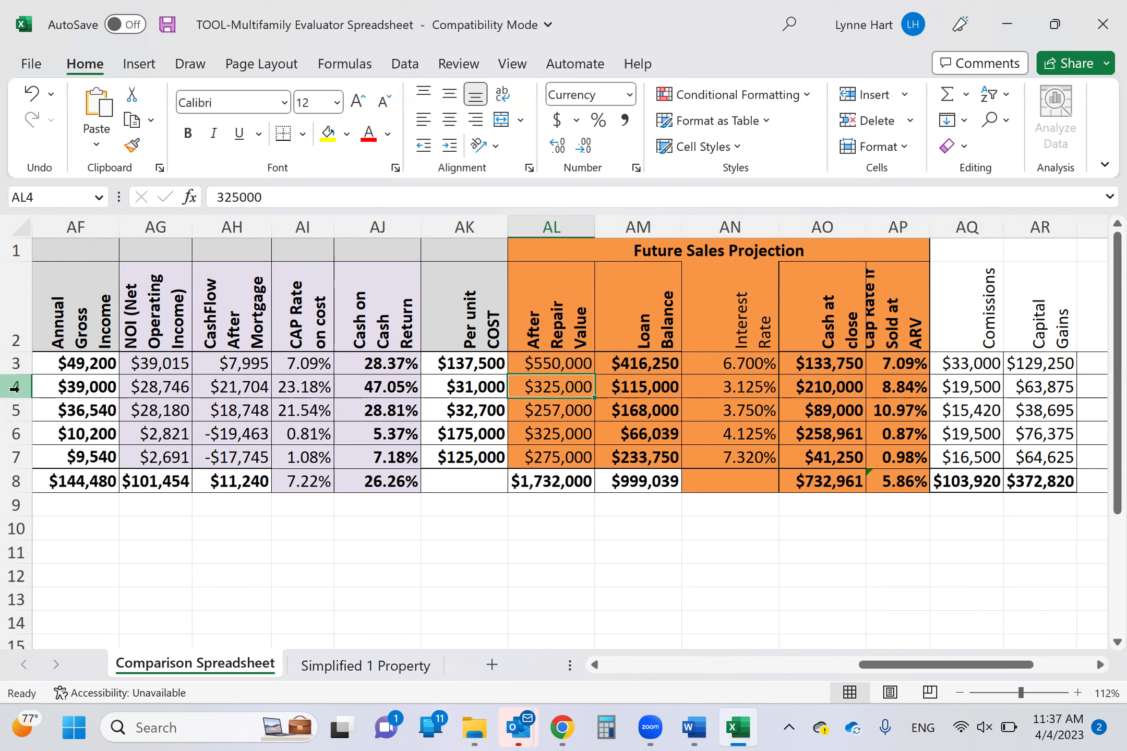
{"action": "type", "text": "23"}
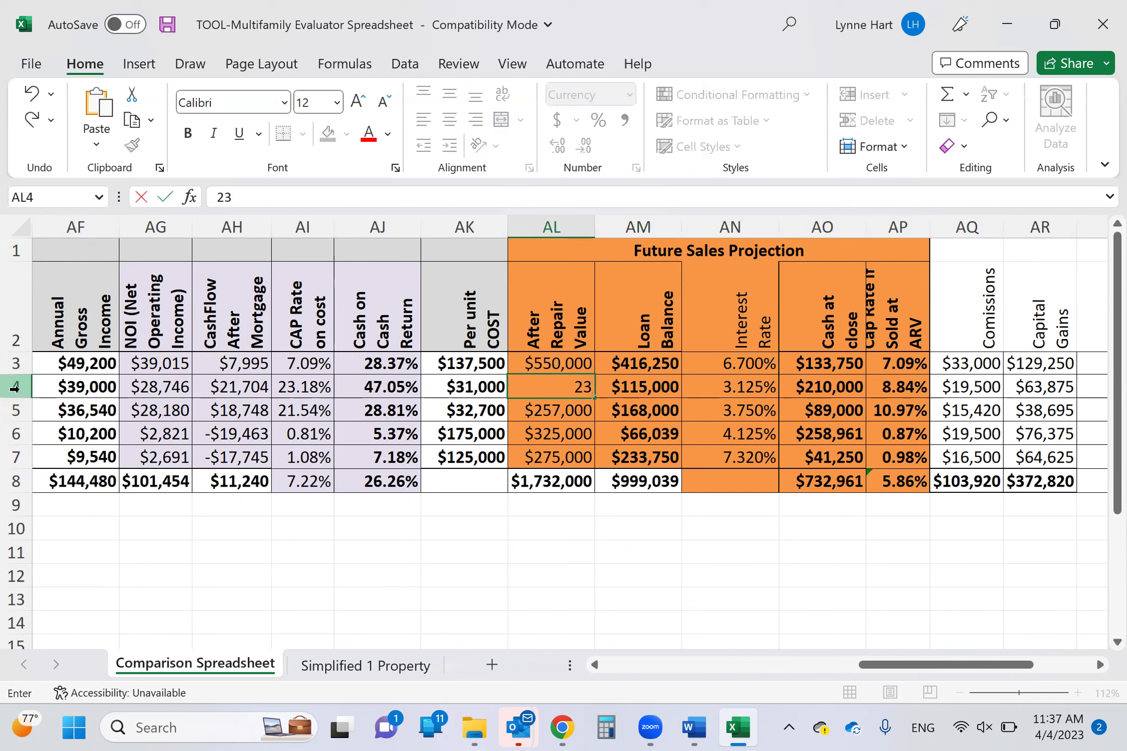
{"action": "key", "text": "BackSpace"}
{"action": "key", "text": "BackSpace"}
{"action": "type", "text": "250000"}
{"action": "key", "text": "Return"}
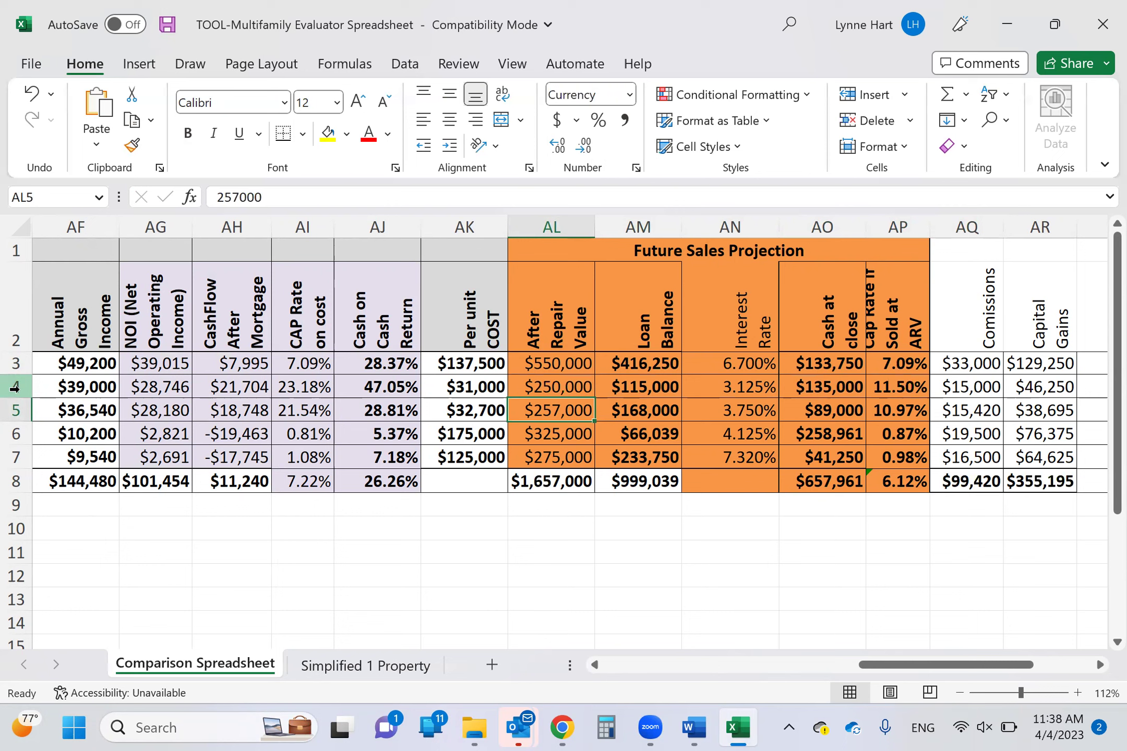
Step: Review Property 2's after-repair value, cap rate if sold, commission and capital gains formulas (AP4–AR4)
{"action": "key", "text": "Up"}
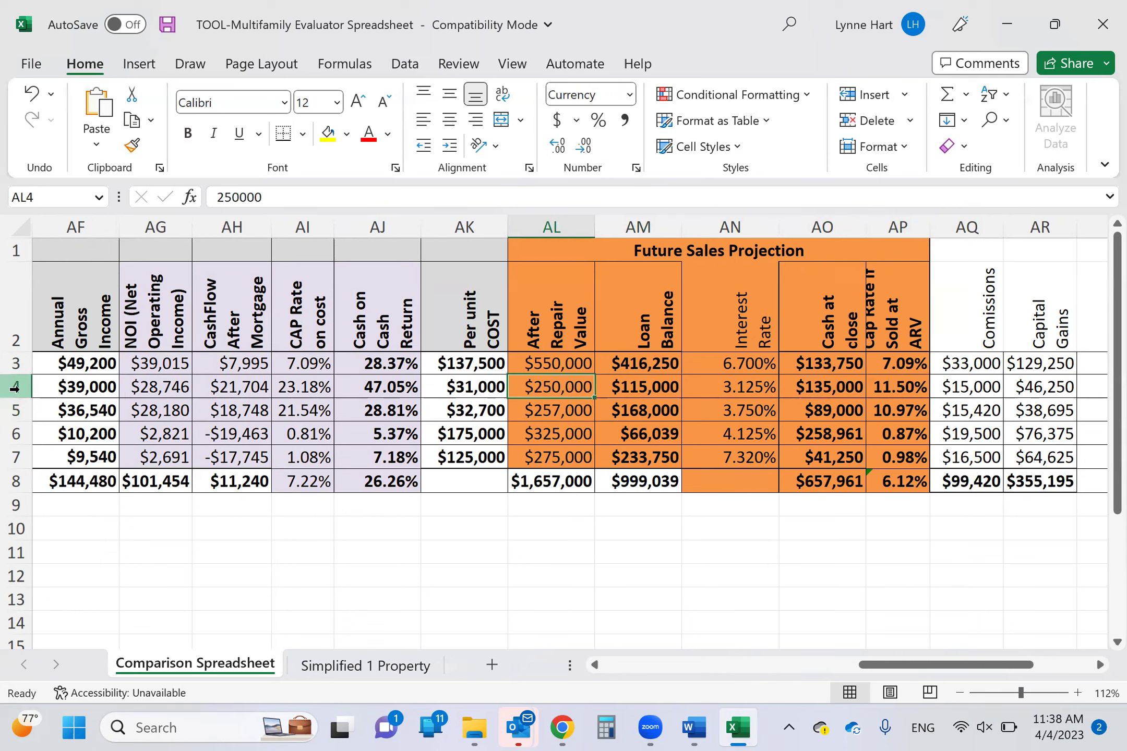
{"action": "key", "text": "Right"}
{"action": "key", "text": "Right"}
{"action": "key", "text": "Right"}
{"action": "key", "text": "Right"}
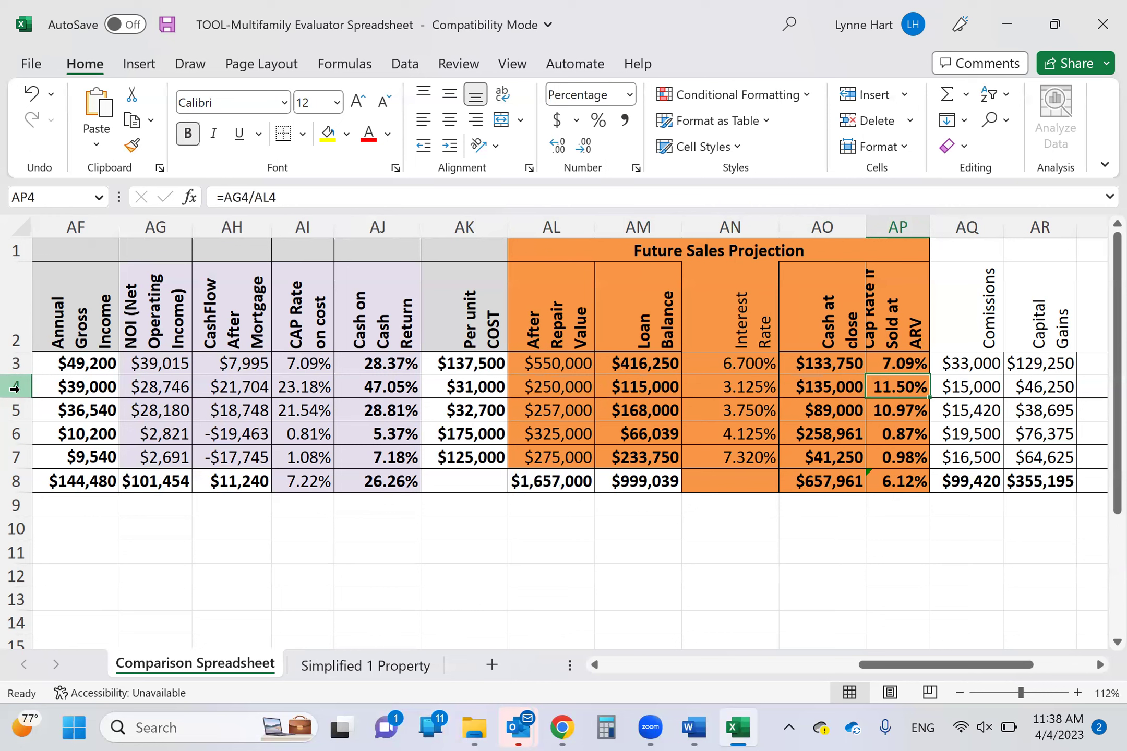
{"action": "key", "text": "Right"}
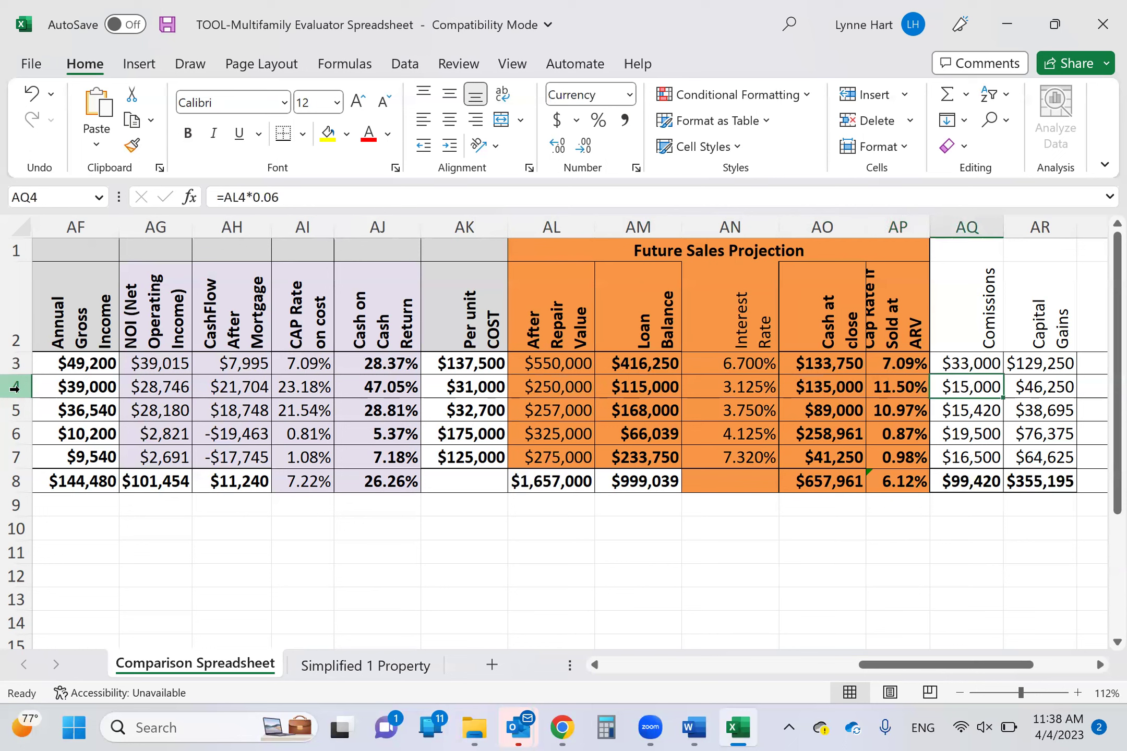
{"action": "key", "text": "Right"}
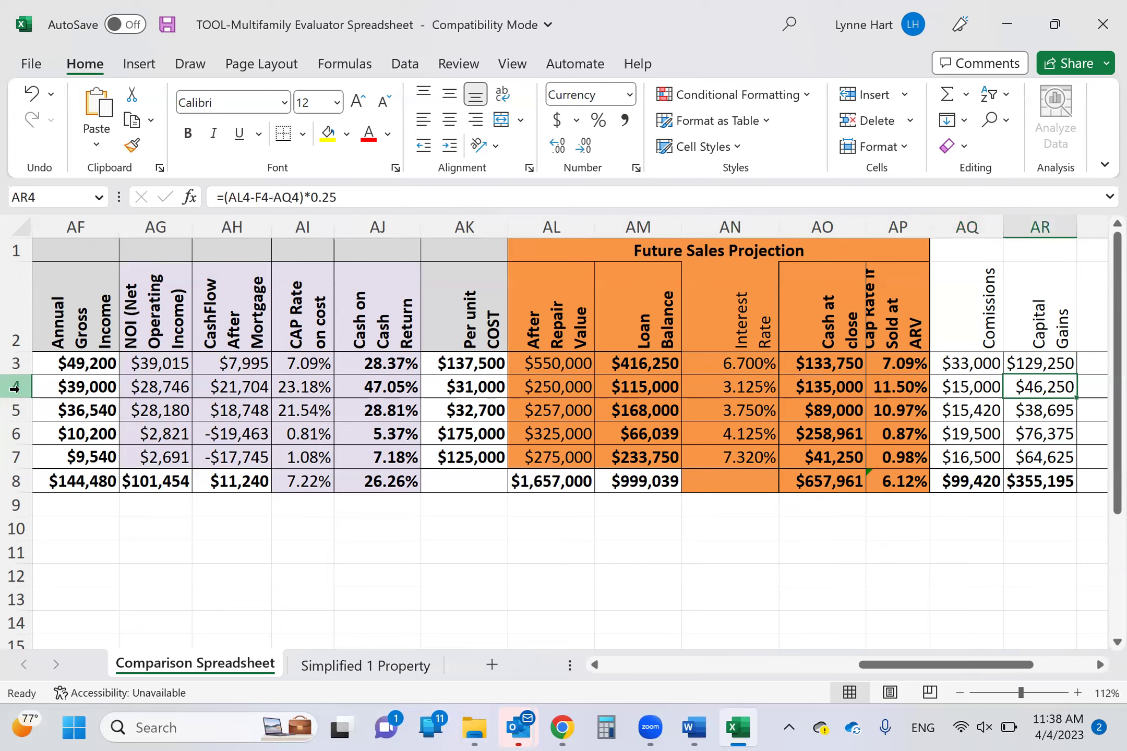
Step: Compare Property 2's commission and capital gains formulas, then return to column A of its row
{"action": "scroll", "coordinate": [14, 387], "scroll_direction": "right", "scroll_amount": 5}
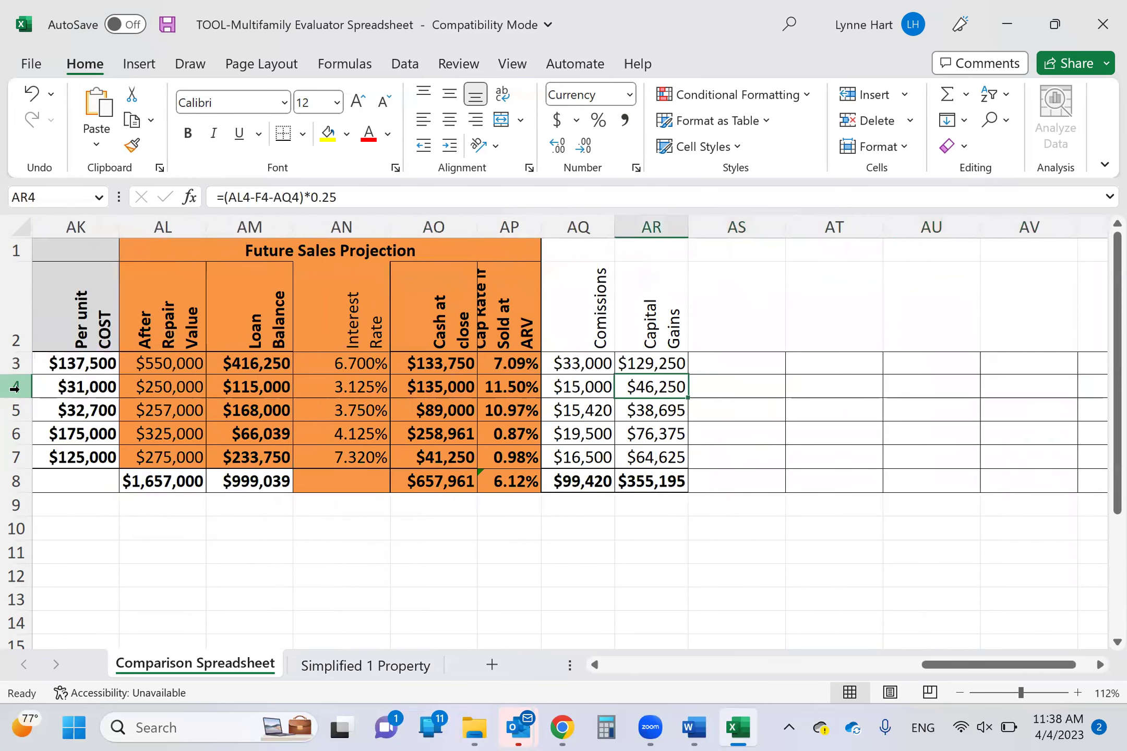
{"action": "key", "text": "Left"}
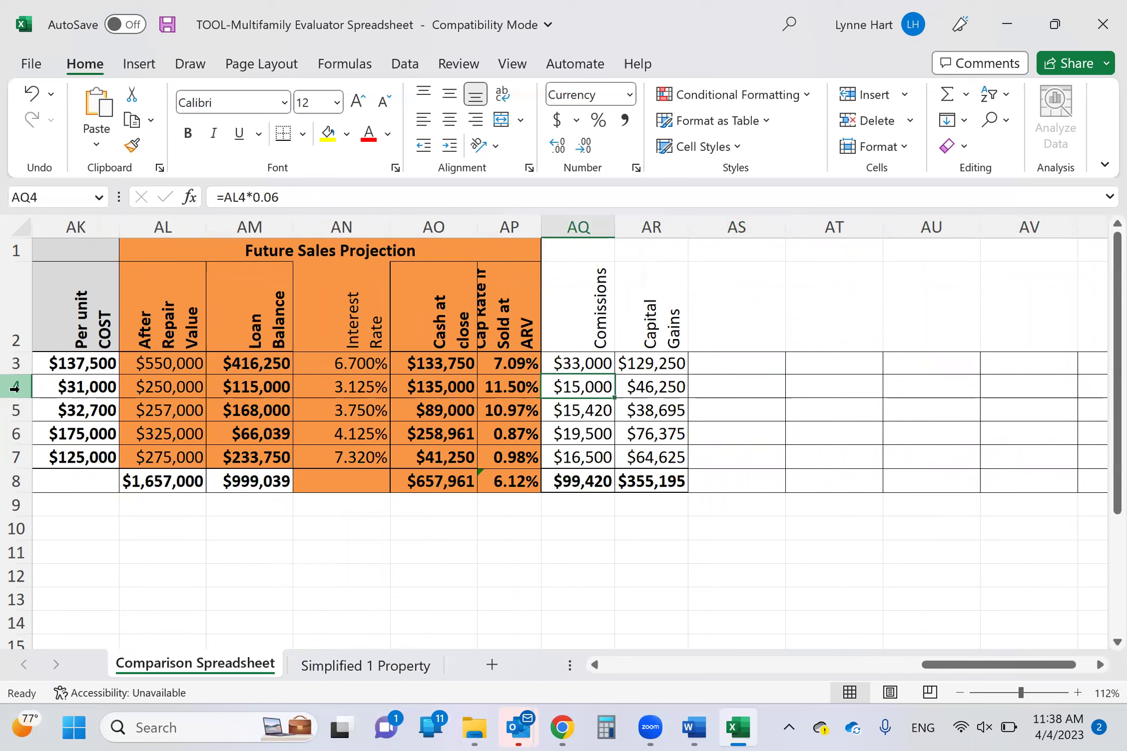
{"action": "key", "text": "Right"}
{"action": "key", "text": "Left"}
{"action": "key", "text": "Right"}
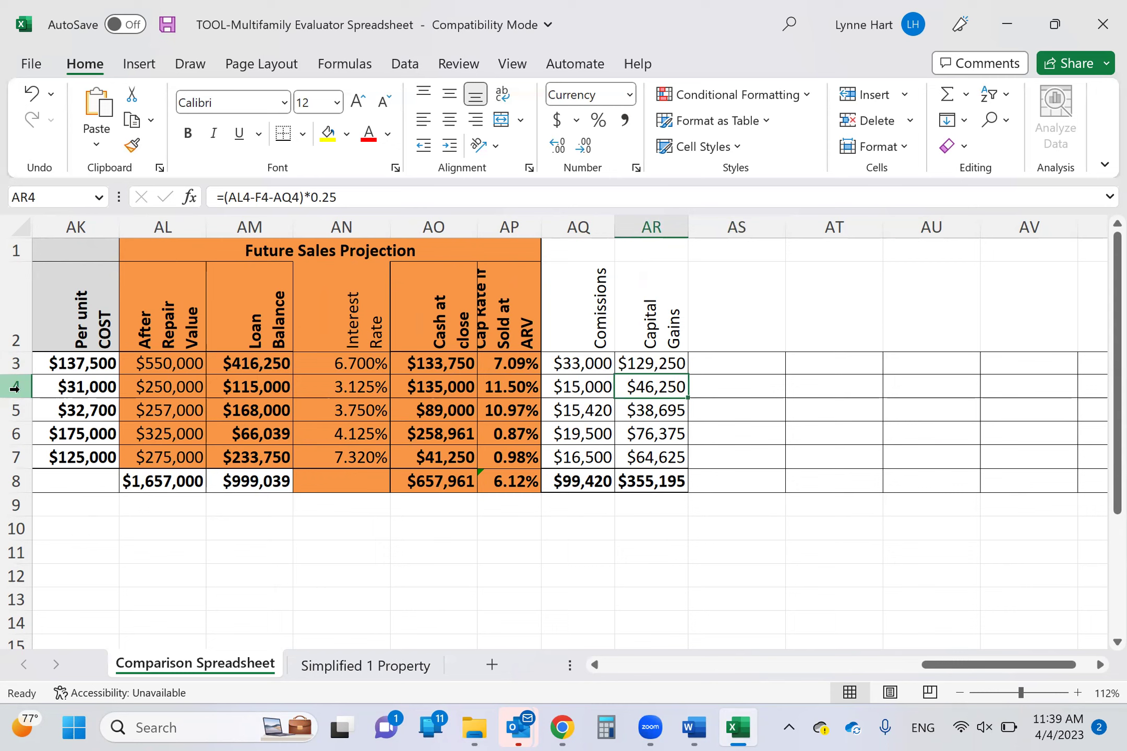
{"action": "key", "text": "Left"}
{"action": "key", "text": "Left"}
{"action": "key", "text": "Left"}
{"action": "key", "text": "Left"}
{"action": "key", "text": "Left"}
{"action": "key", "text": "Left"}
{"action": "key", "text": "Left"}
{"action": "key", "text": "Left"}
{"action": "key", "text": "Left"}
{"action": "key", "text": "Left"}
{"action": "key", "text": "Left"}
{"action": "key", "text": "Left"}
{"action": "key", "text": "Left"}
{"action": "key", "text": "Left"}
{"action": "key", "text": "Left"}
{"action": "key", "text": "Left"}
{"action": "key", "text": "Left"}
{"action": "key", "text": "Left"}
{"action": "key", "text": "Left"}
{"action": "key", "text": "Left"}
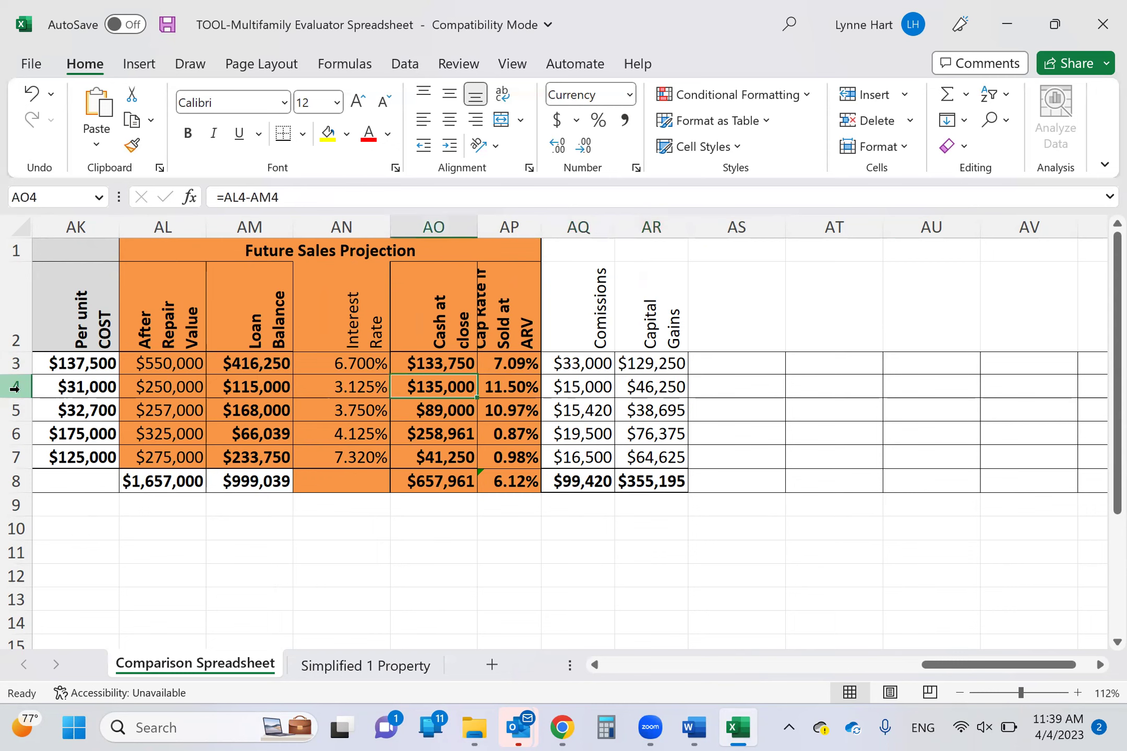
{"action": "key", "text": "Home"}
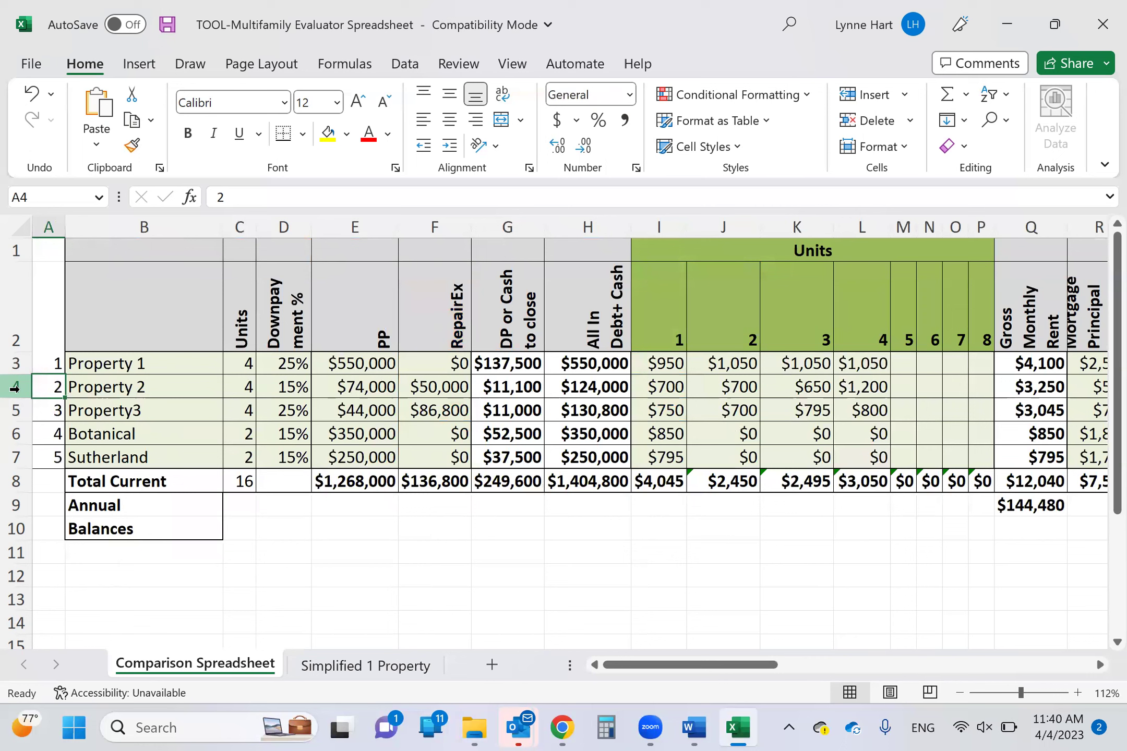
{"action": "key", "text": "Up"}
{"action": "key", "text": "Right"}
{"action": "key", "text": "Right"}
{"action": "key", "text": "Down"}
{"action": "key", "text": "Down"}
{"action": "key", "text": "Down"}
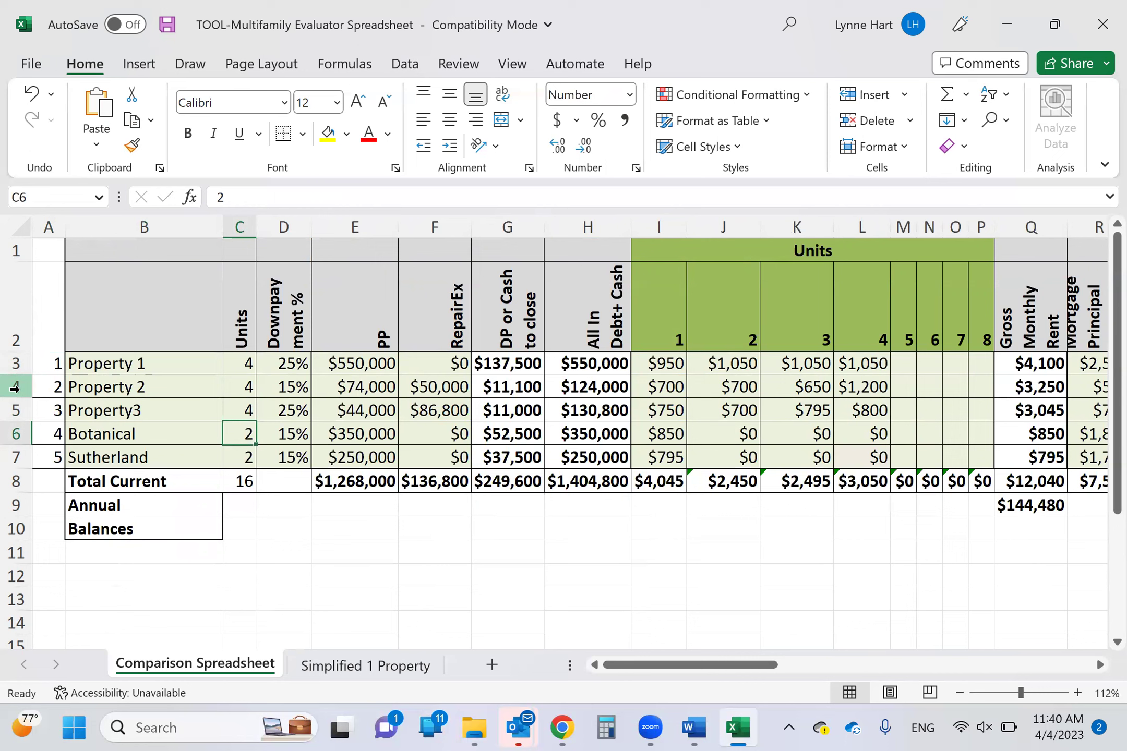
{"action": "key", "text": "Right"}
{"action": "key", "text": "Right"}
{"action": "key", "text": "Right"}
{"action": "key", "text": "Right"}
{"action": "key", "text": "Down"}
{"action": "key", "text": "Left"}
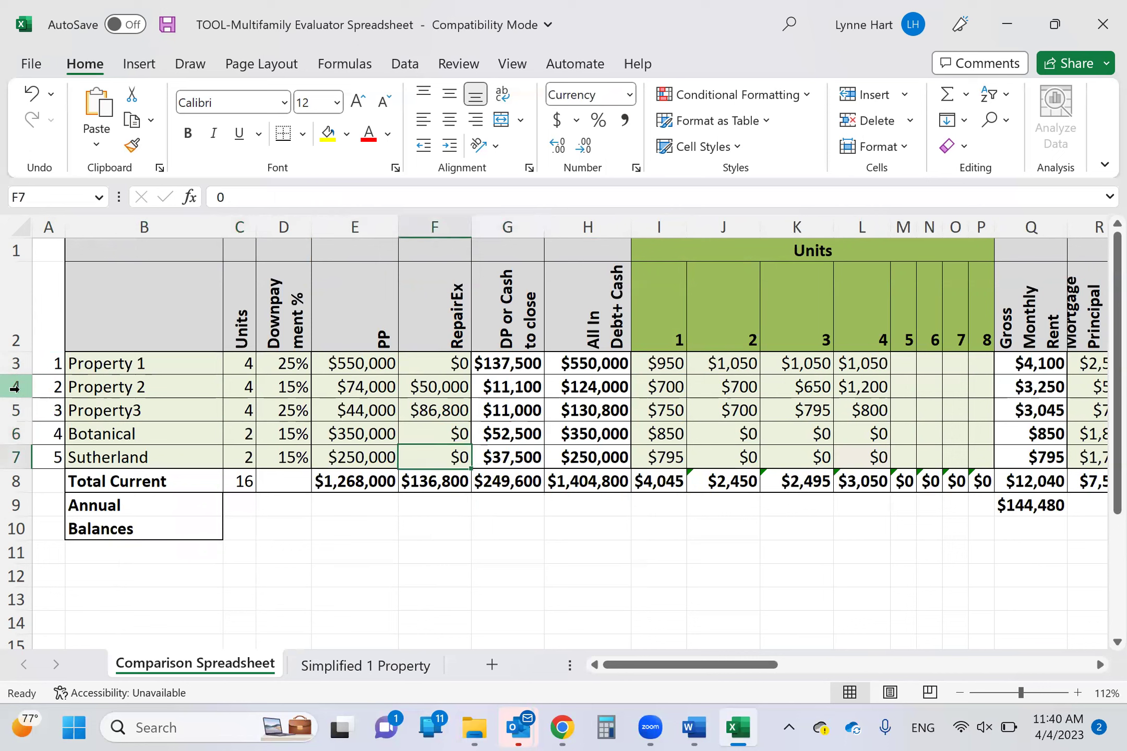
{"action": "key", "text": "Down"}
{"action": "key", "text": "Left"}
{"action": "key", "text": "Home"}
{"action": "key", "text": "Right"}
{"action": "key", "text": "Right"}
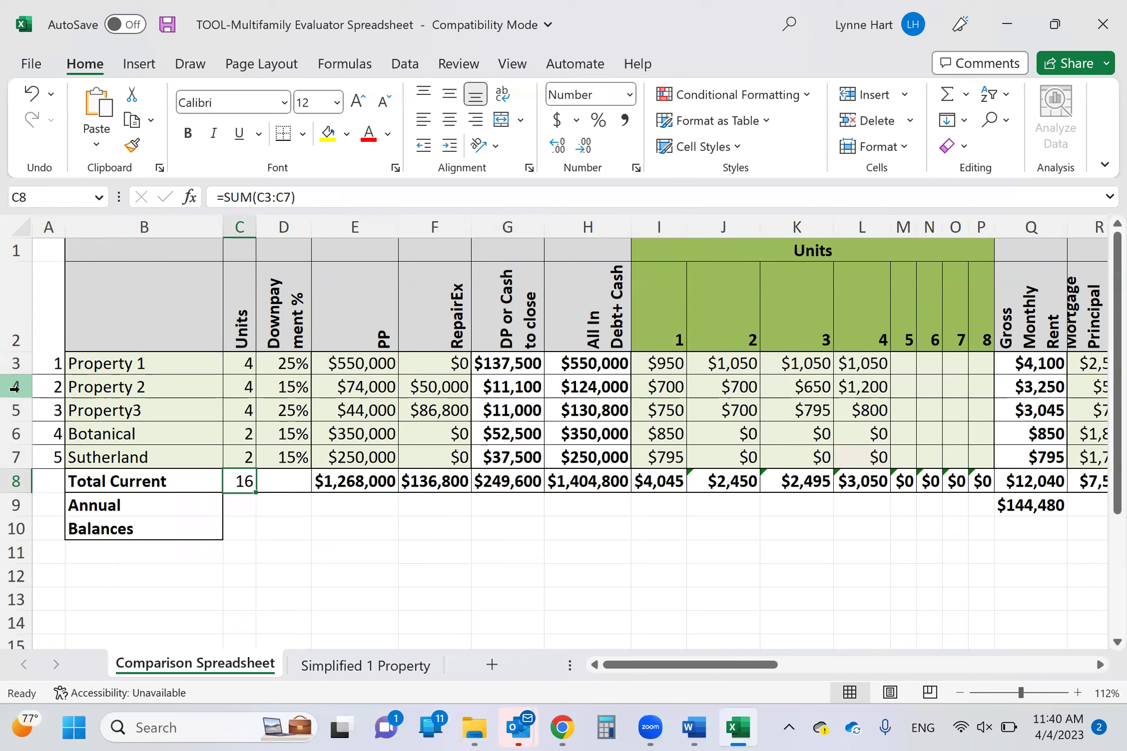
{"action": "key", "text": "Right"}
{"action": "key", "text": "Right"}
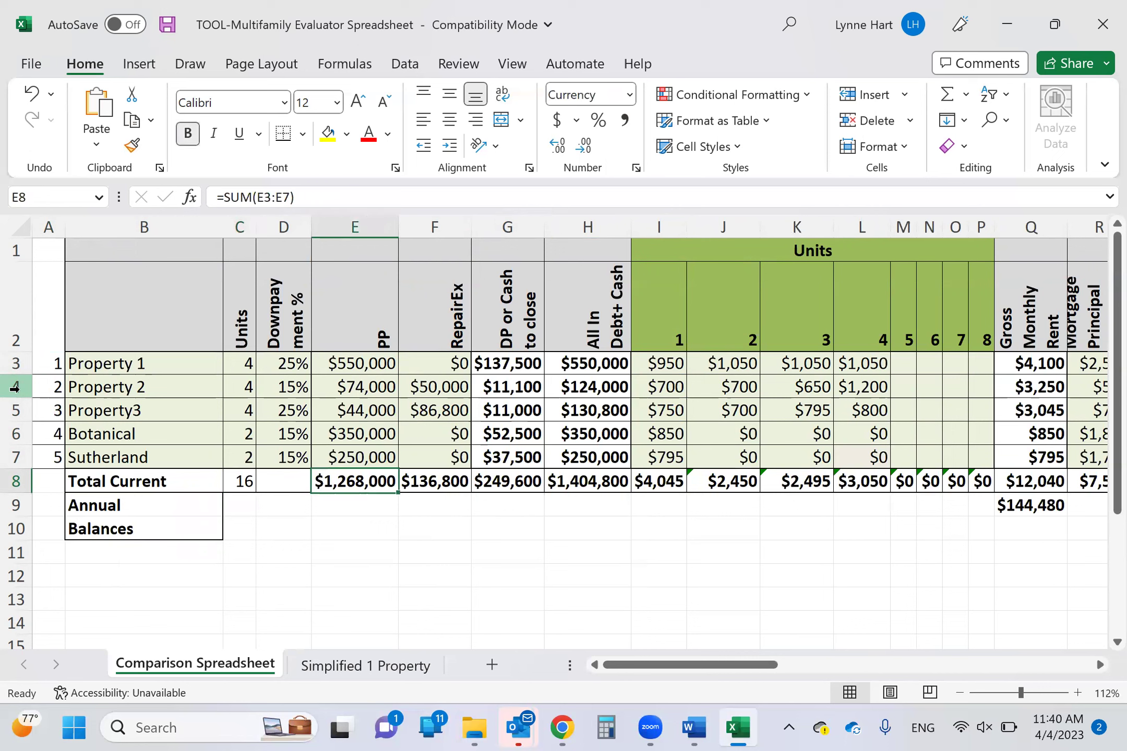
{"action": "key", "text": "Right"}
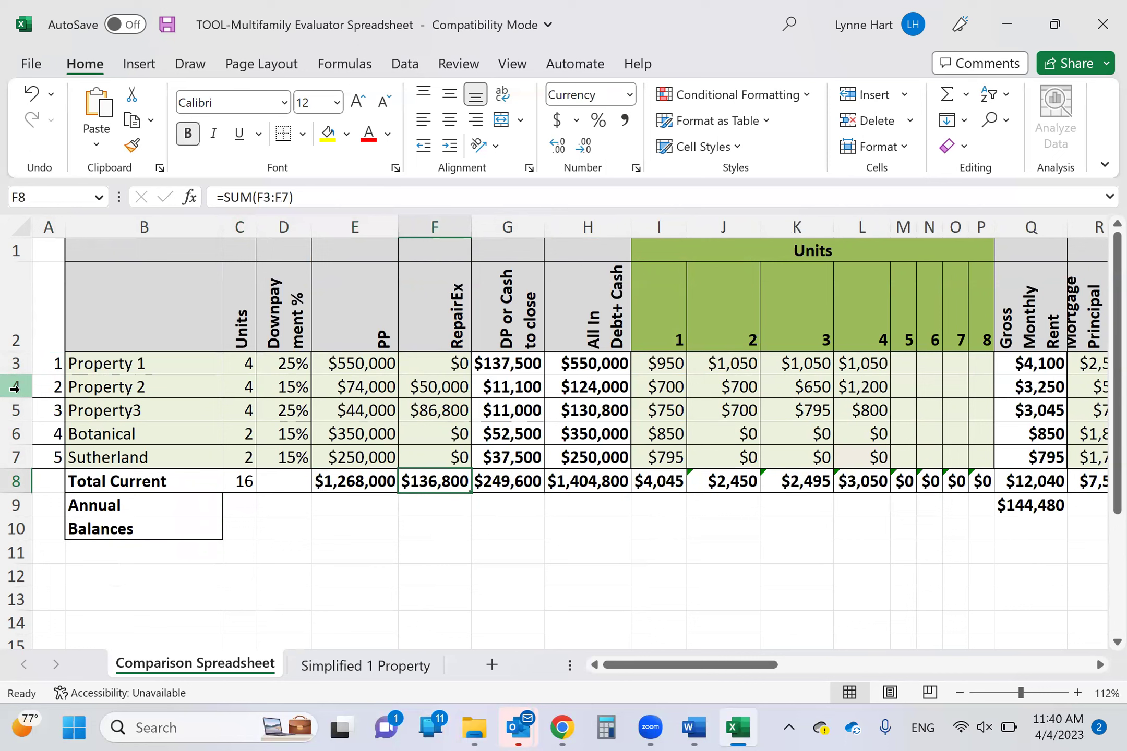
{"action": "key", "text": "Right"}
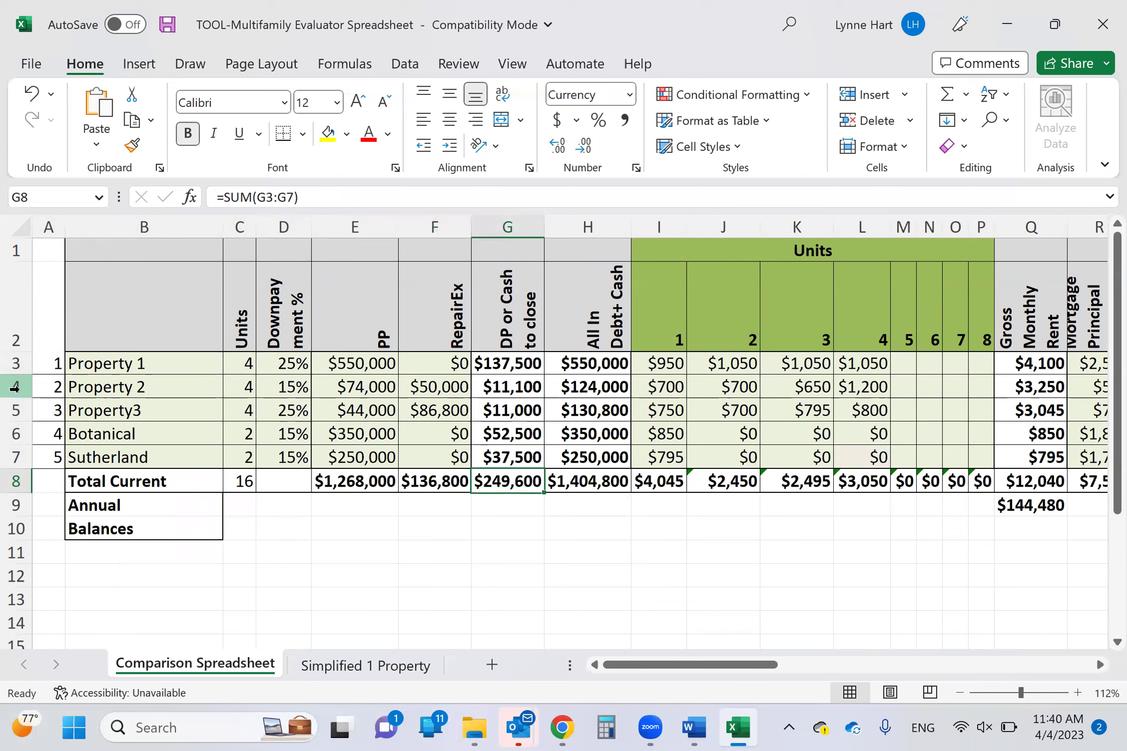
{"action": "key", "text": "Right"}
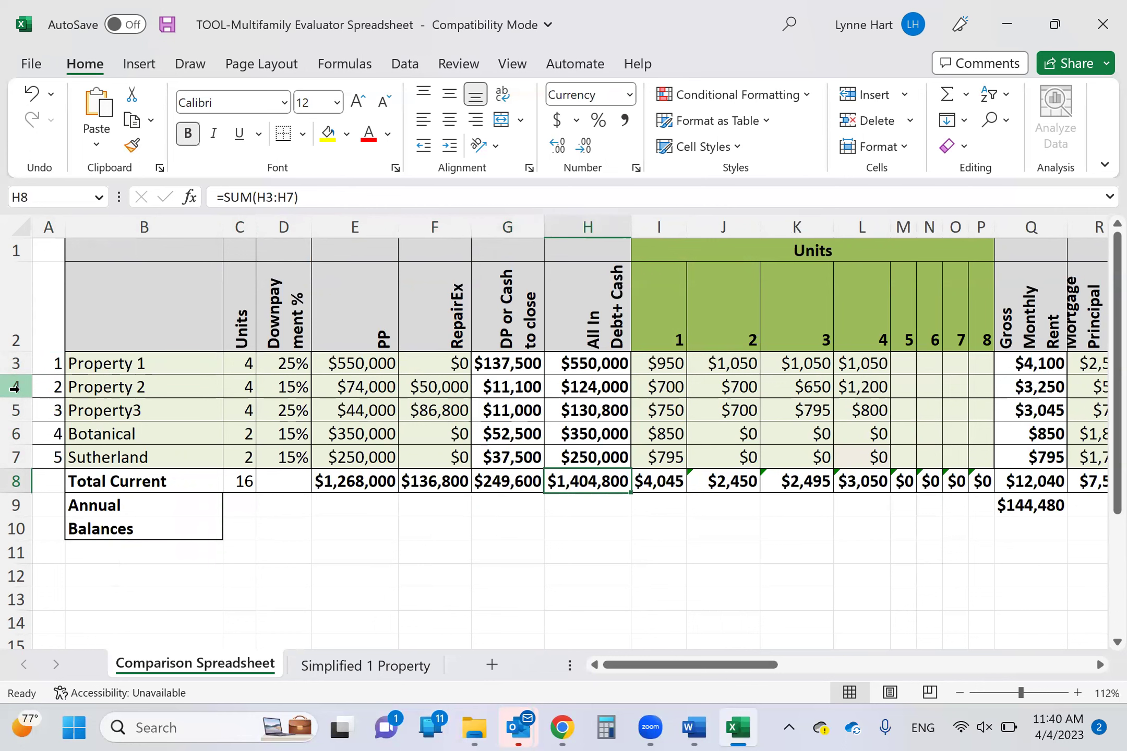
{"action": "key", "text": "Right"}
{"action": "key", "text": "Right"}
{"action": "key", "text": "Right"}
{"action": "key", "text": "Right"}
{"action": "key", "text": "Right"}
{"action": "key", "text": "Right"}
{"action": "key", "text": "Right"}
{"action": "key", "text": "Right"}
{"action": "key", "text": "Right"}
{"action": "key", "text": "Right"}
{"action": "key", "text": "Right"}
{"action": "key", "text": "Right"}
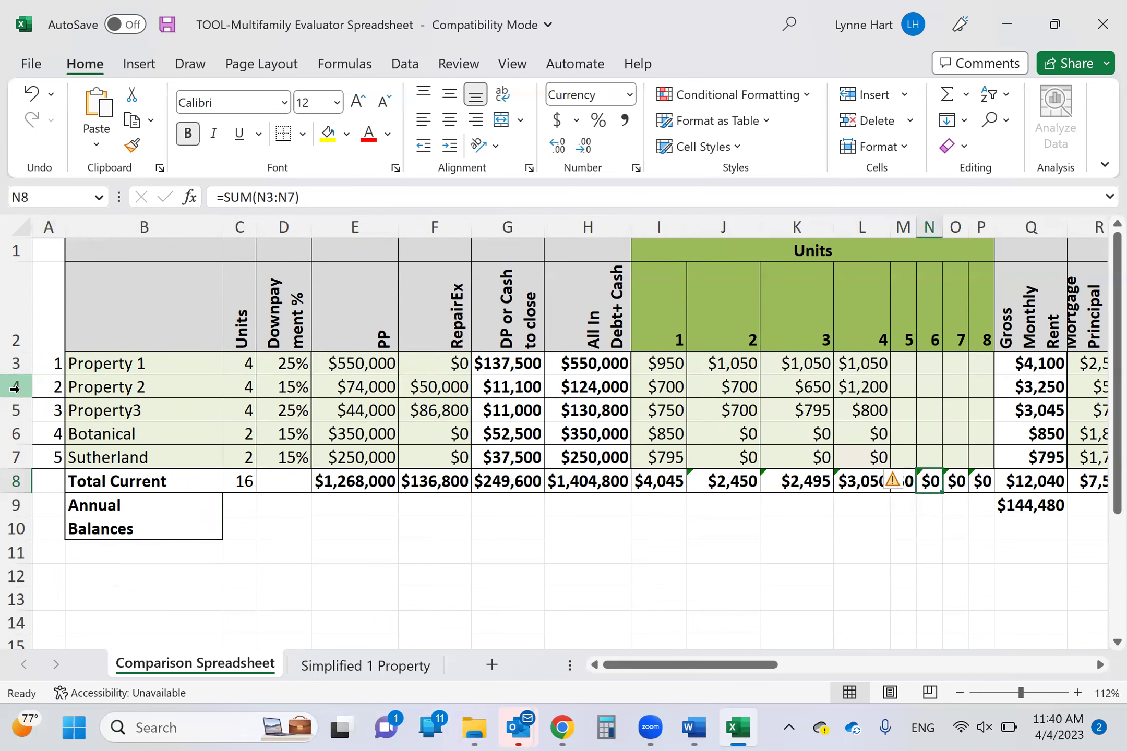
{"action": "key", "text": "Right"}
{"action": "key", "text": "Right"}
{"action": "key", "text": "Right"}
{"action": "key", "text": "Right"}
{"action": "key", "text": "Right"}
{"action": "key", "text": "Right"}
{"action": "key", "text": "Right"}
{"action": "key", "text": "Right"}
{"action": "key", "text": "Right"}
{"action": "key", "text": "Right"}
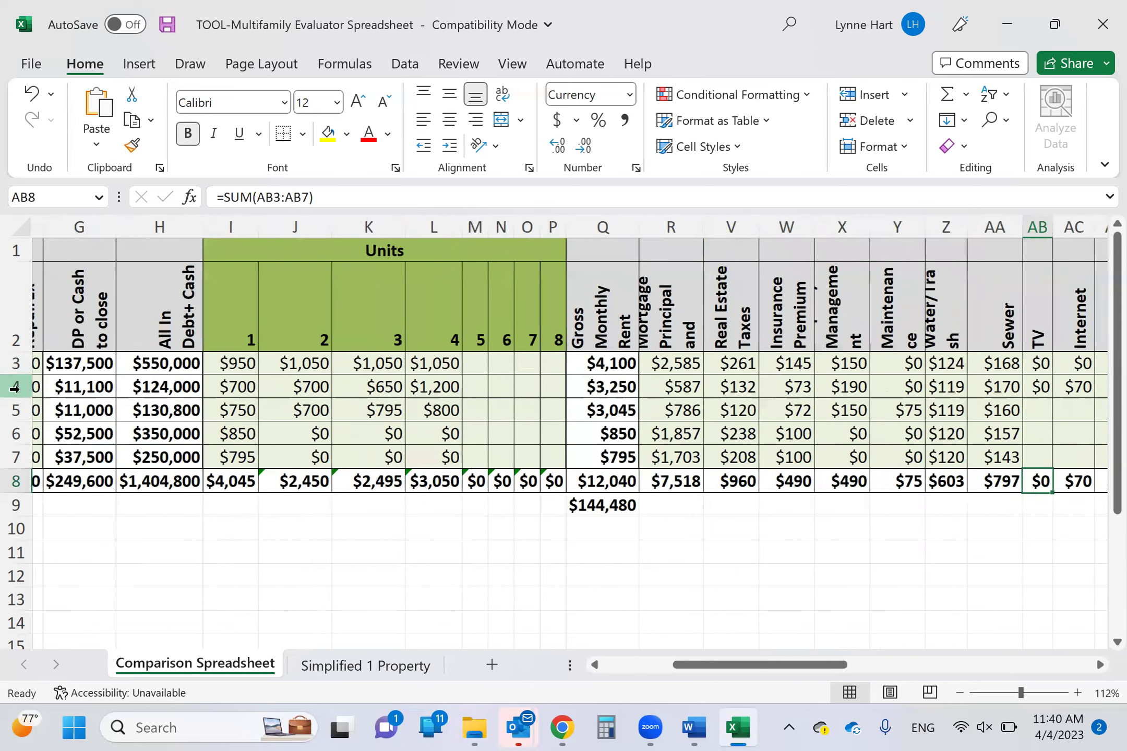
{"action": "key", "text": "Right"}
{"action": "key", "text": "Right"}
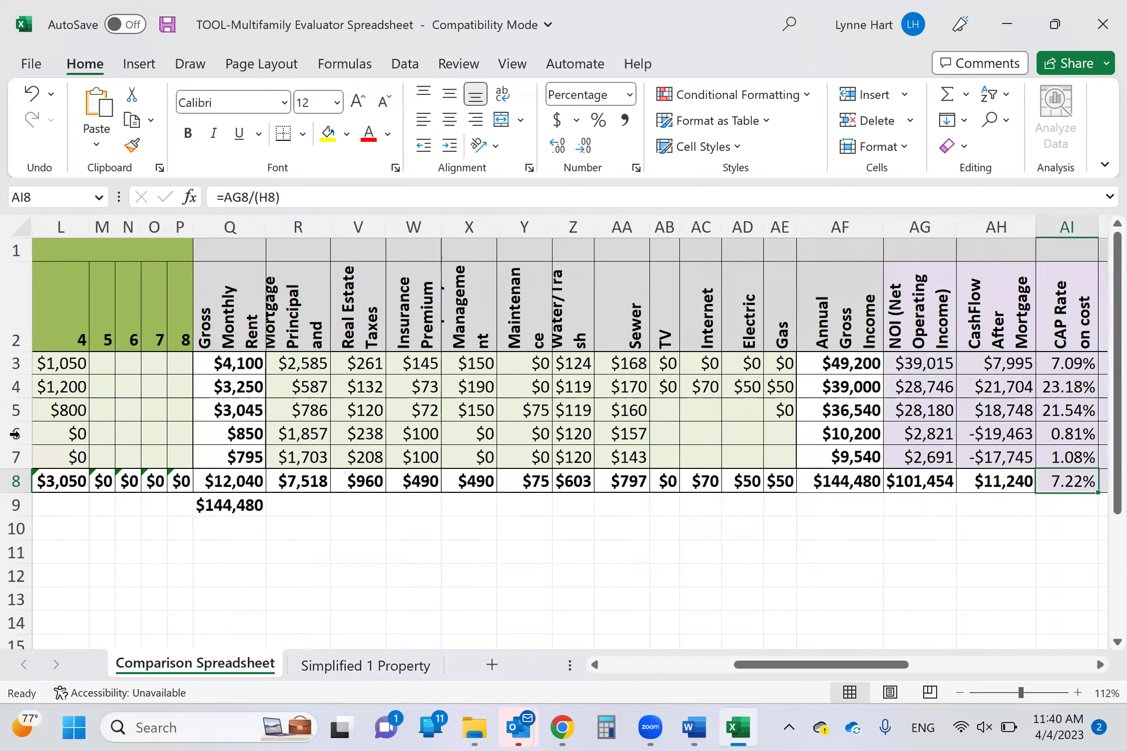
{"action": "left_click", "coordinate": [235, 508]}
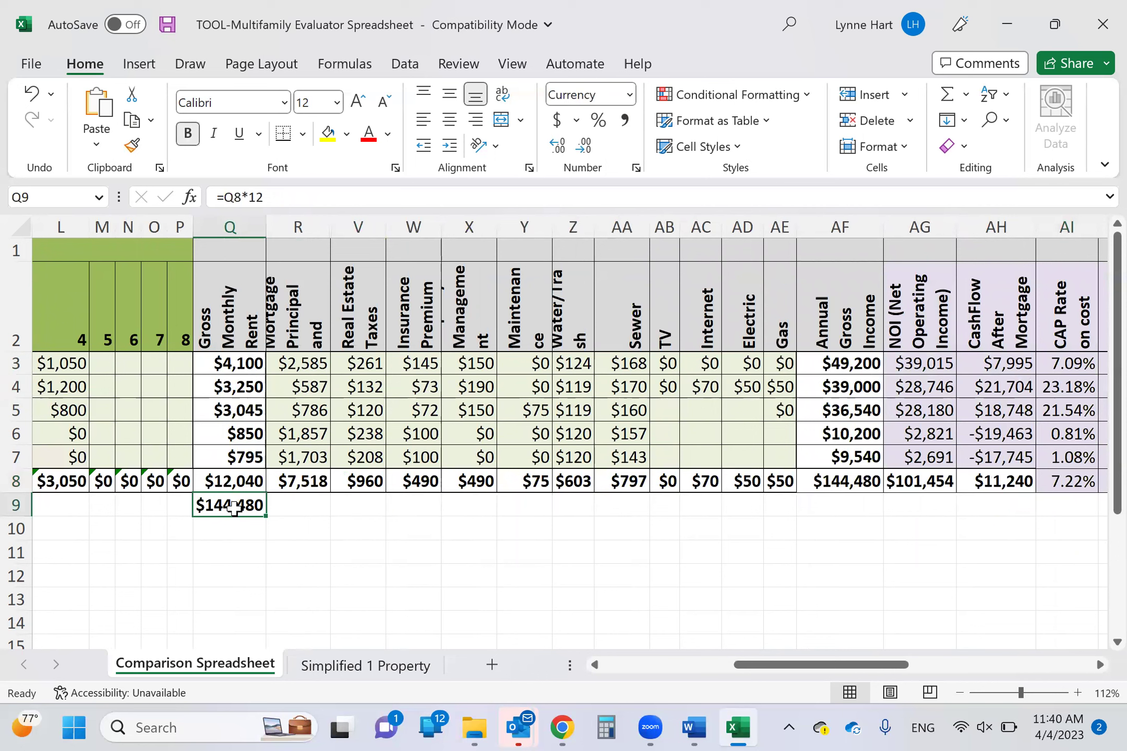
{"action": "key", "text": "Up"}
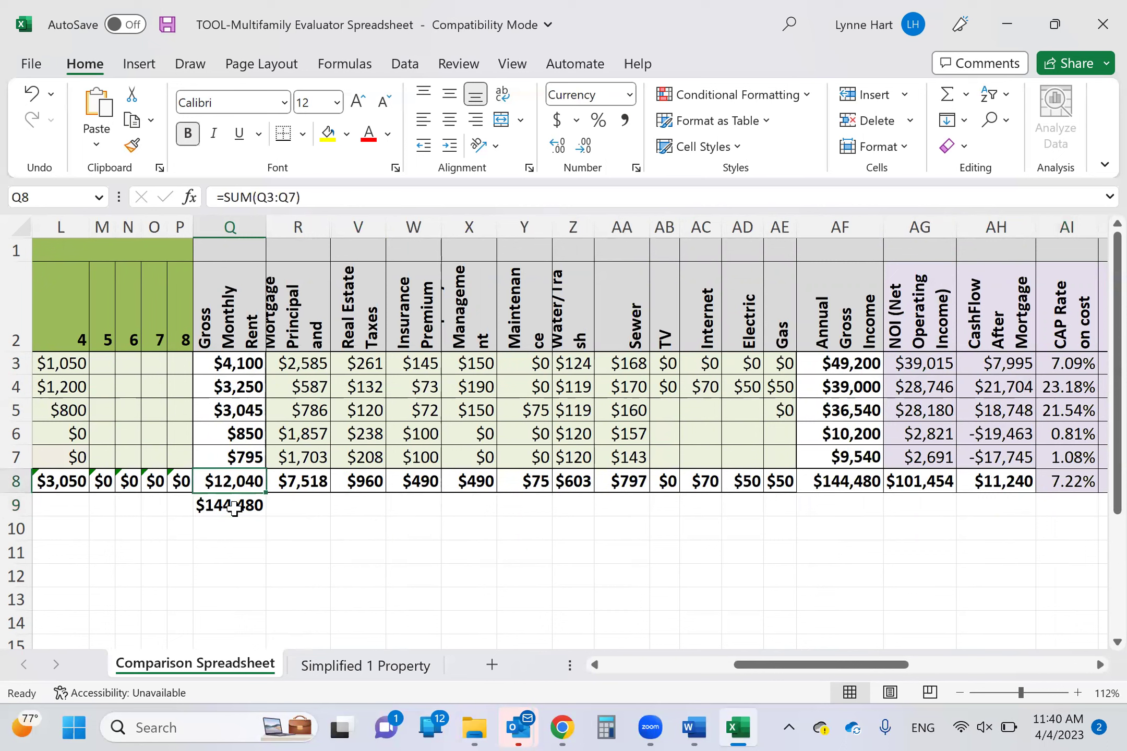
{"action": "key", "text": "Right"}
{"action": "key", "text": "Right"}
{"action": "key", "text": "Right"}
{"action": "key", "text": "Right"}
{"action": "key", "text": "Right"}
{"action": "key", "text": "Right"}
{"action": "key", "text": "Right"}
{"action": "key", "text": "Right"}
{"action": "key", "text": "Right"}
{"action": "key", "text": "Right"}
{"action": "key", "text": "Right"}
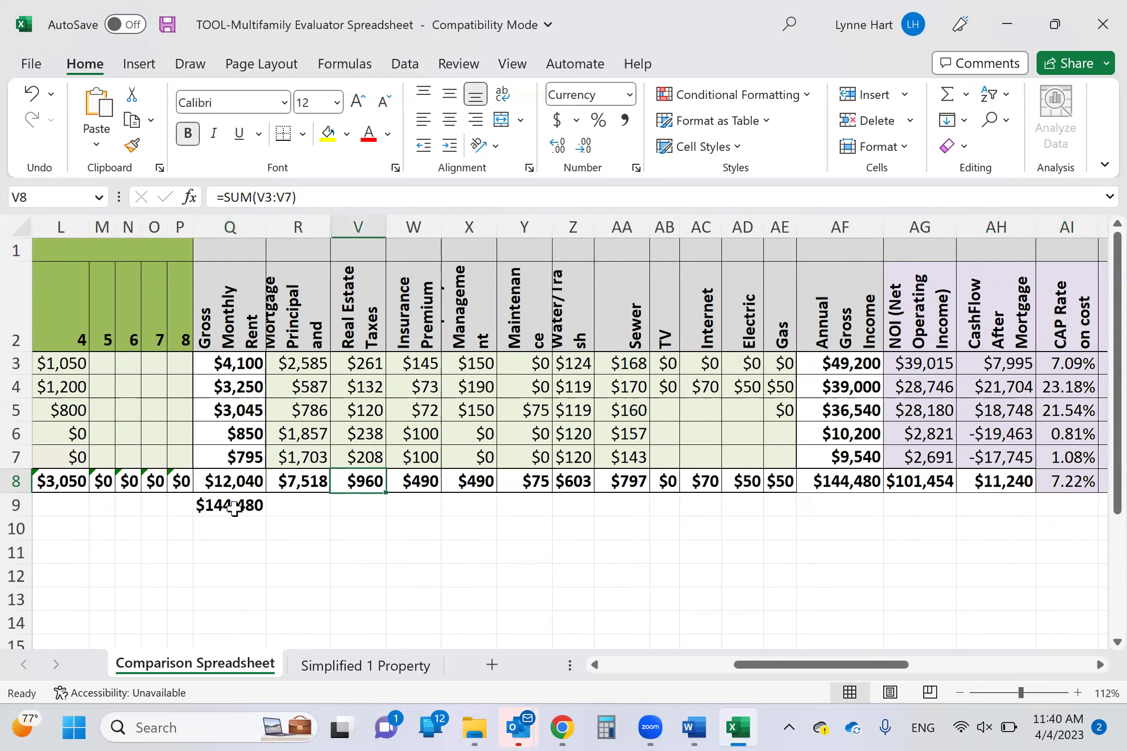
{"action": "key", "text": "Right"}
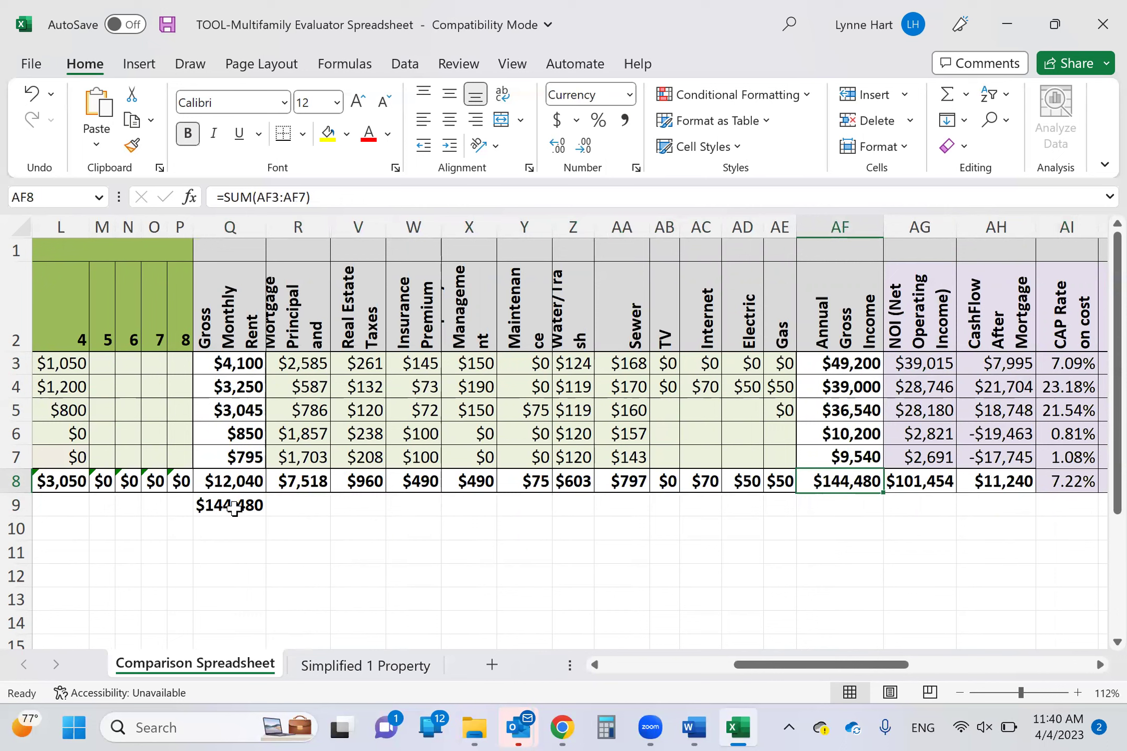
{"action": "key", "text": "Right"}
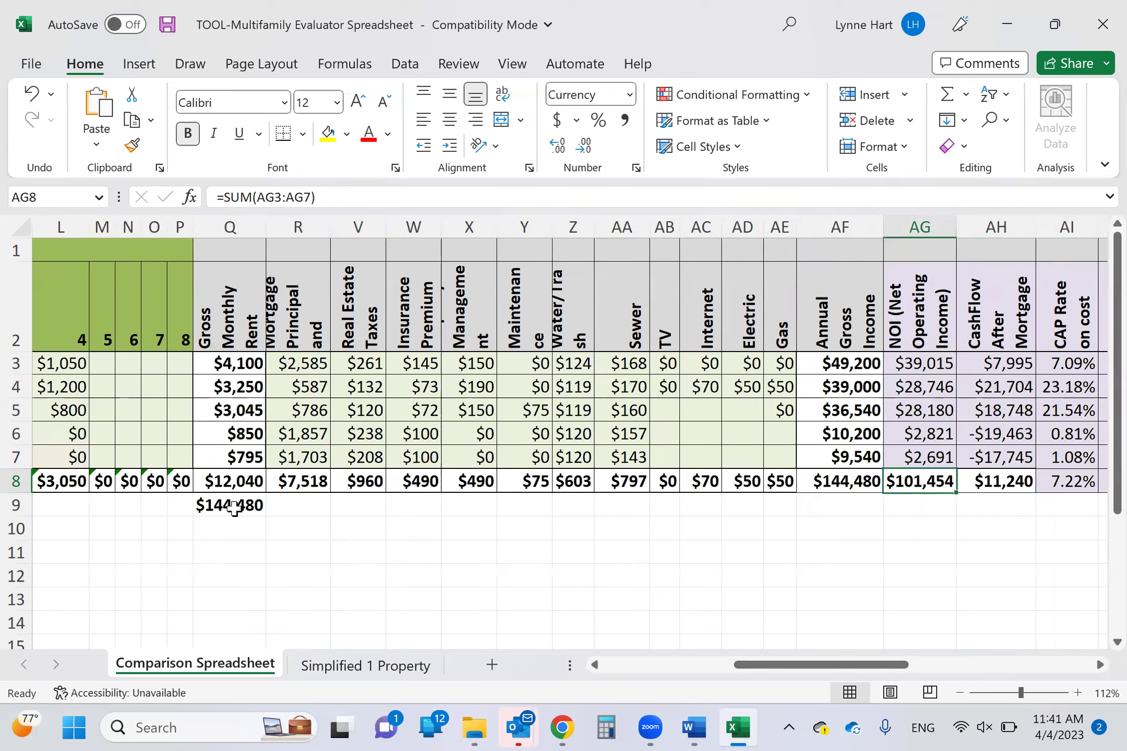
{"action": "key", "text": "Right"}
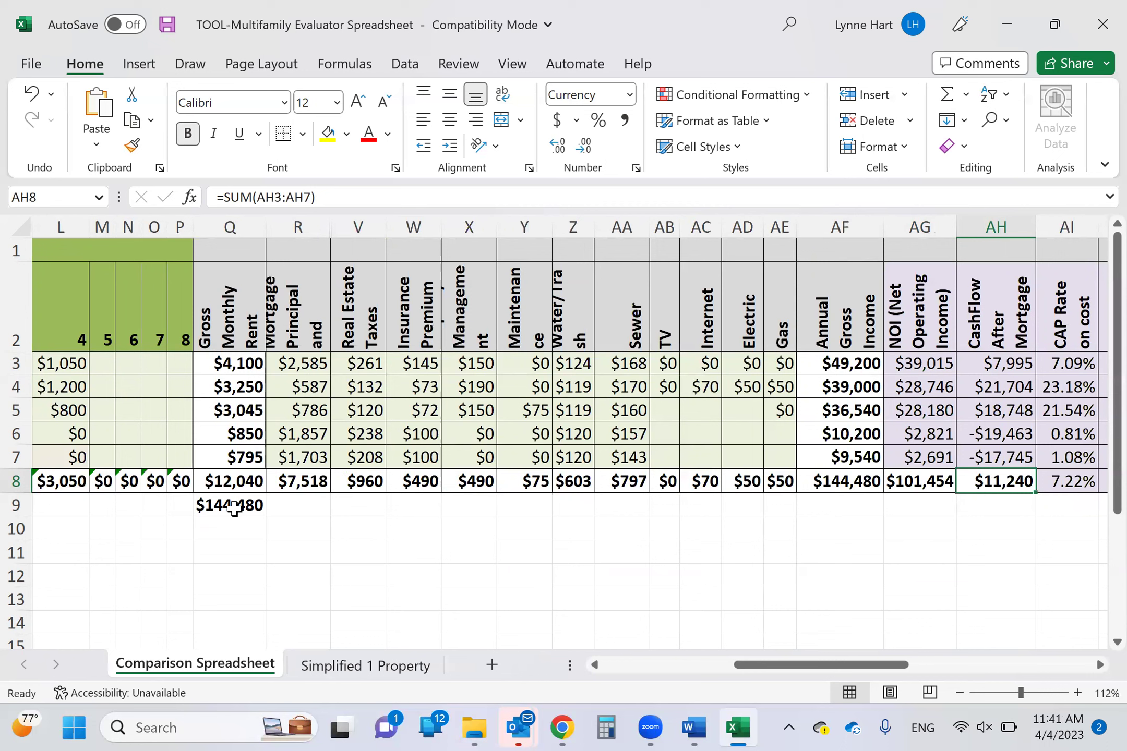
{"action": "key", "text": "Up"}
{"action": "key", "text": "Down"}
{"action": "key", "text": "Left"}
{"action": "key", "text": "Up"}
{"action": "key", "text": "Up"}
{"action": "key", "text": "Up"}
{"action": "key", "text": "Up"}
{"action": "key", "text": "Up"}
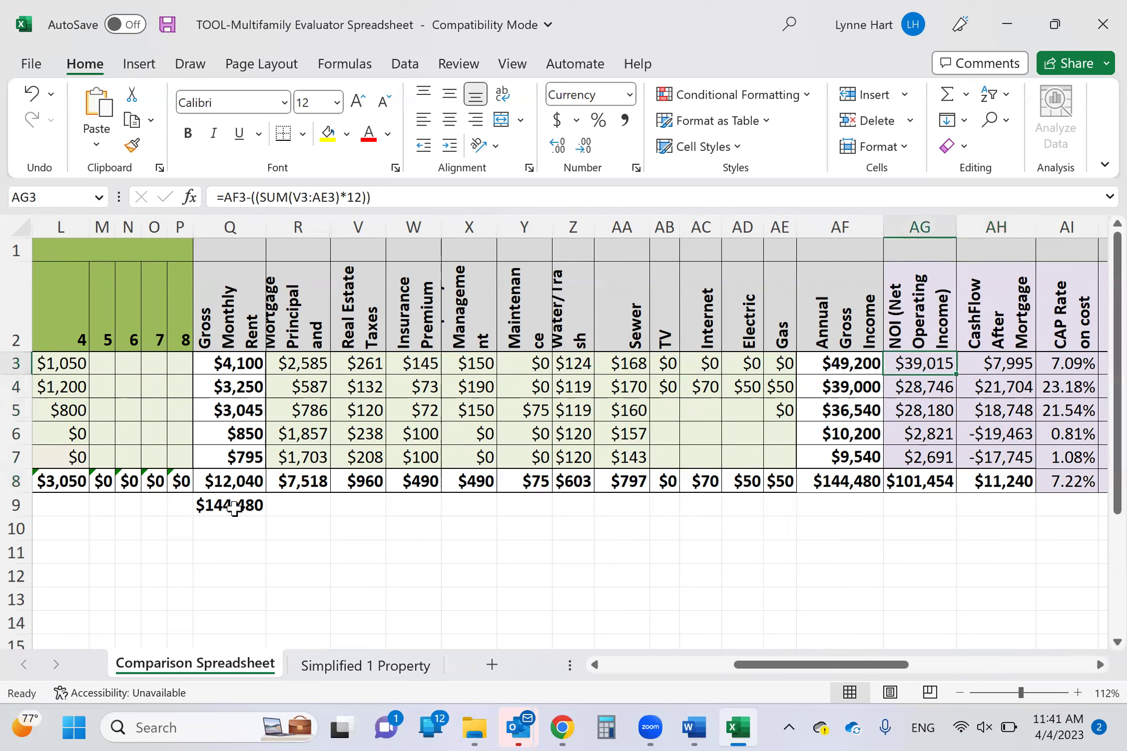
{"action": "key", "text": "Right"}
{"action": "key", "text": "Left"}
{"action": "key", "text": "Up"}
{"action": "key", "text": "Down"}
{"action": "key", "text": "Down"}
{"action": "key", "text": "Up"}
{"action": "key", "text": "Right"}
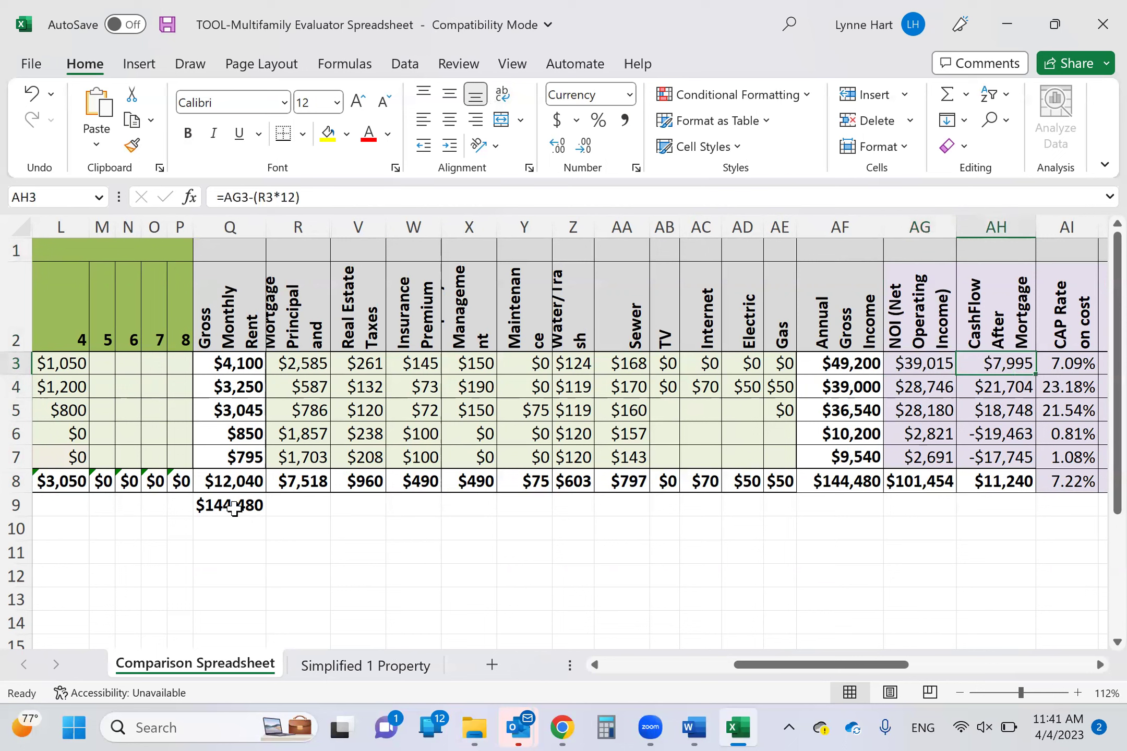
{"action": "key", "text": "Down"}
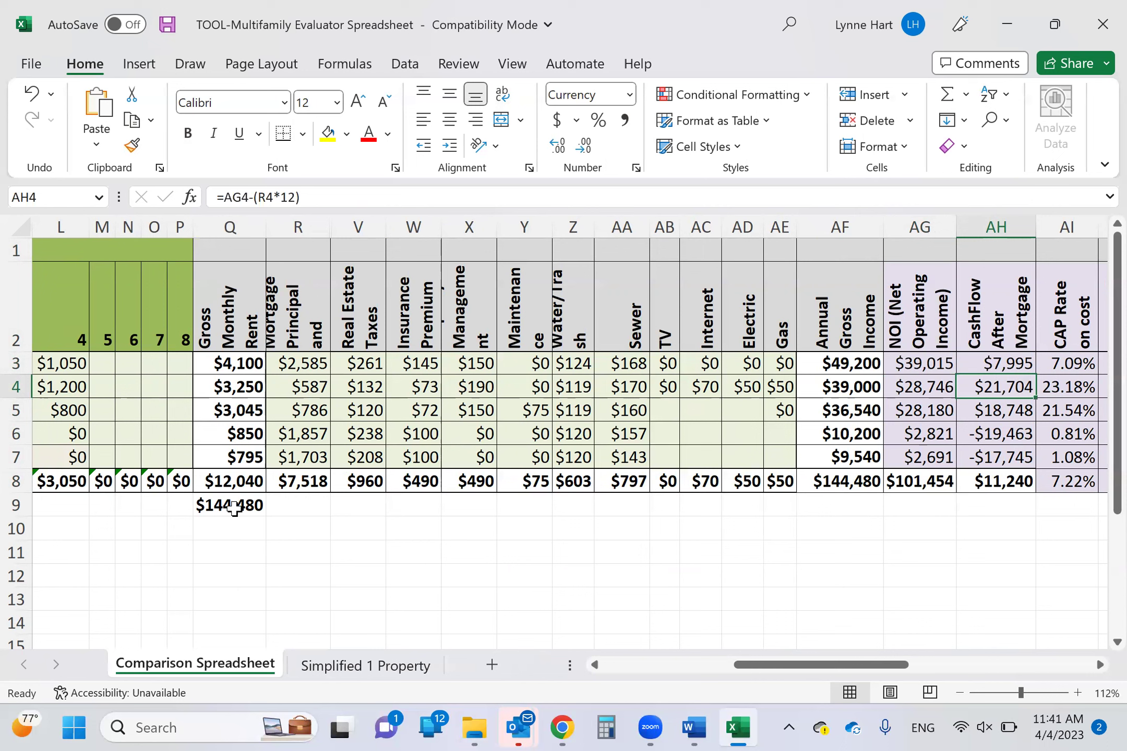
{"action": "key", "text": "Right"}
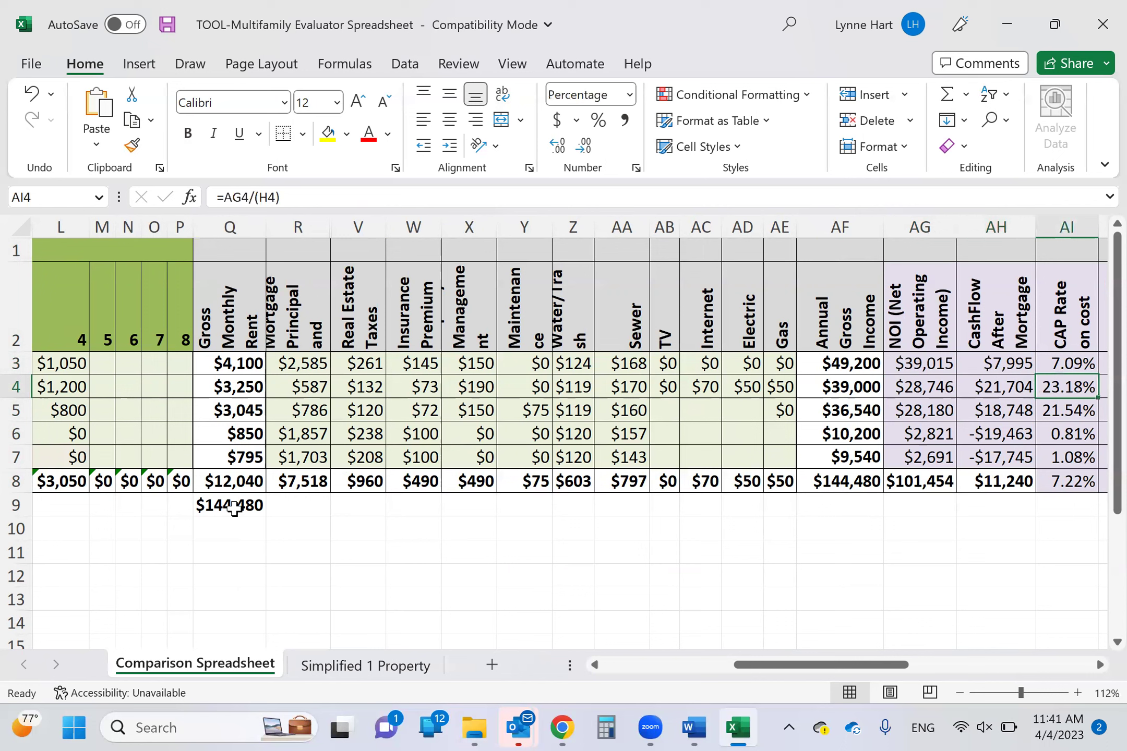
{"action": "key", "text": "Up"}
{"action": "key", "text": "Down"}
{"action": "key", "text": "Down"}
{"action": "key", "text": "Up"}
Step: From A4, save the evaluator workbook in its older format past the Compatibility Checker, then close Excel
{"action": "key", "text": "Left"}
{"action": "key", "text": "Left"}
{"action": "key", "text": "Left"}
{"action": "key", "text": "Left"}
{"action": "key", "text": "Left"}
{"action": "key", "text": "Left"}
{"action": "key", "text": "Left"}
{"action": "key", "text": "Left"}
{"action": "key", "text": "Left"}
{"action": "key", "text": "Left"}
{"action": "key", "text": "Left"}
{"action": "key", "text": "Left"}
{"action": "key", "text": "Left"}
{"action": "key", "text": "Left"}
{"action": "key", "text": "Left"}
{"action": "key", "text": "Left"}
{"action": "key", "text": "Left"}
{"action": "key", "text": "Left"}
{"action": "key", "text": "Left"}
{"action": "key", "text": "Left"}
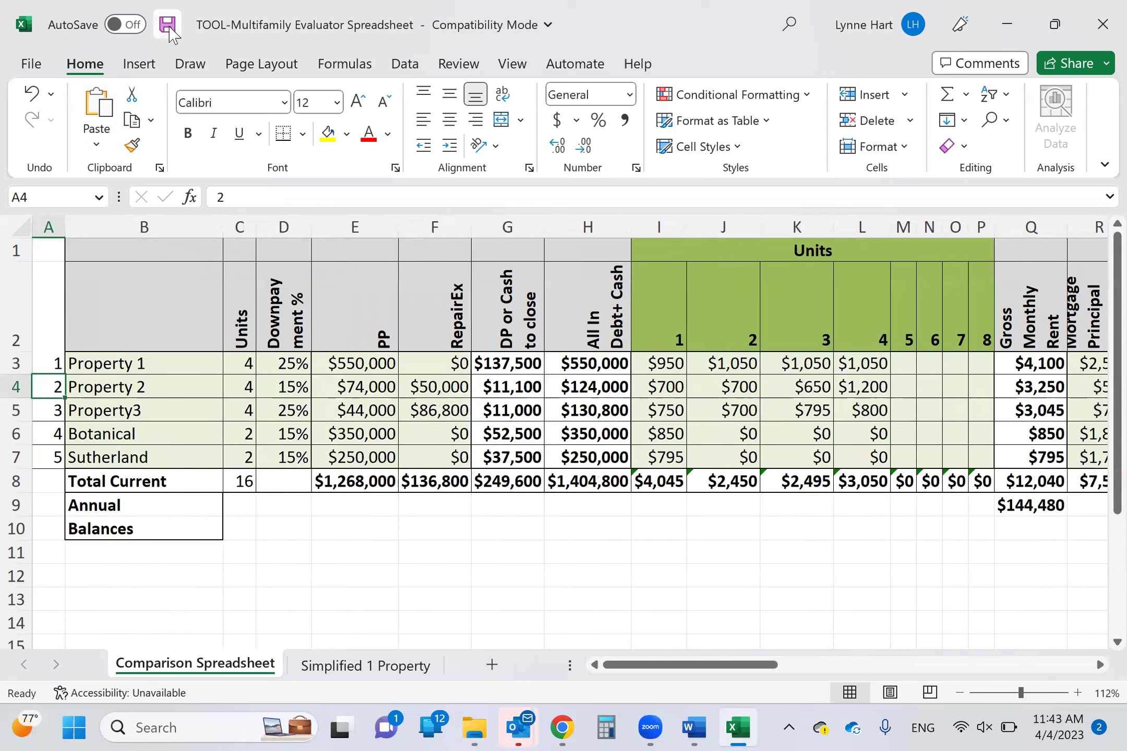
{"action": "left_click", "coordinate": [169, 28]}
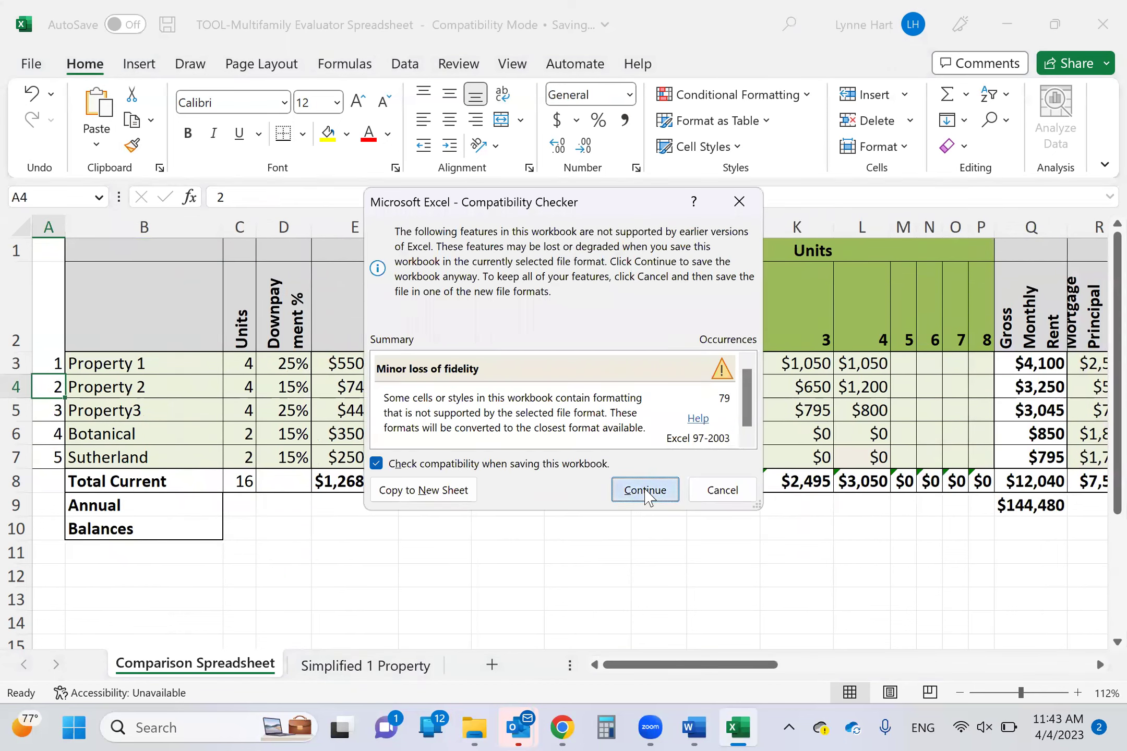
{"action": "left_click", "coordinate": [645, 490]}
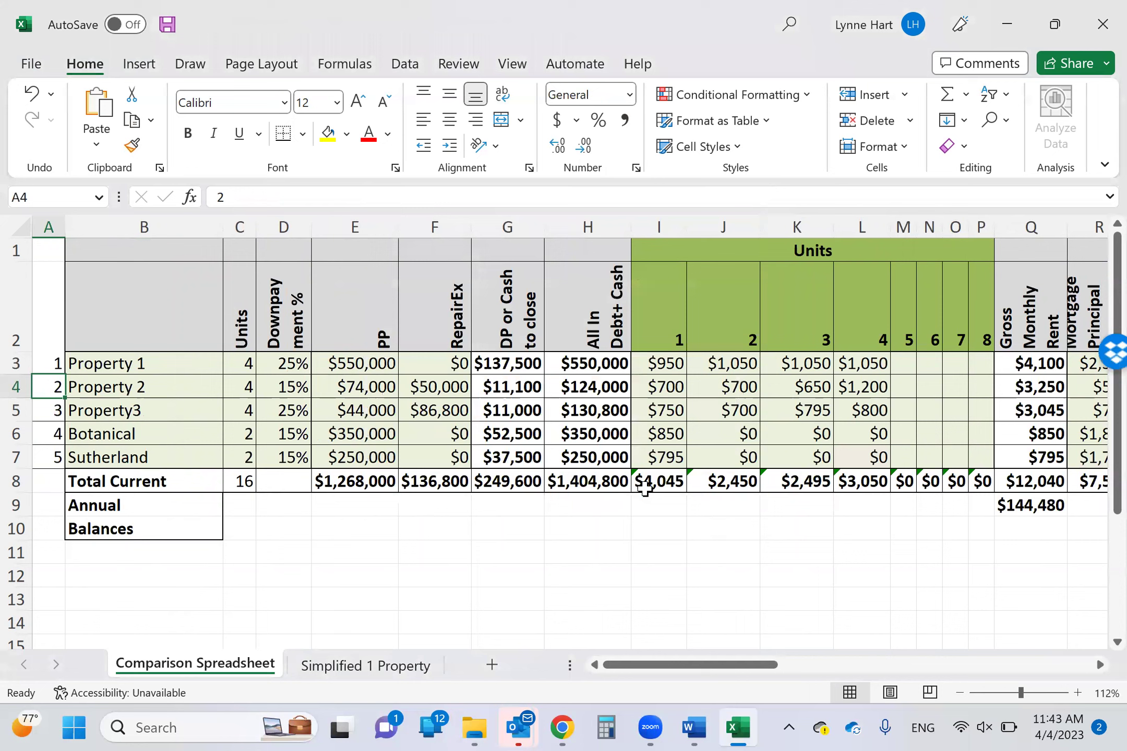
{"action": "left_click", "coordinate": [1101, 18]}
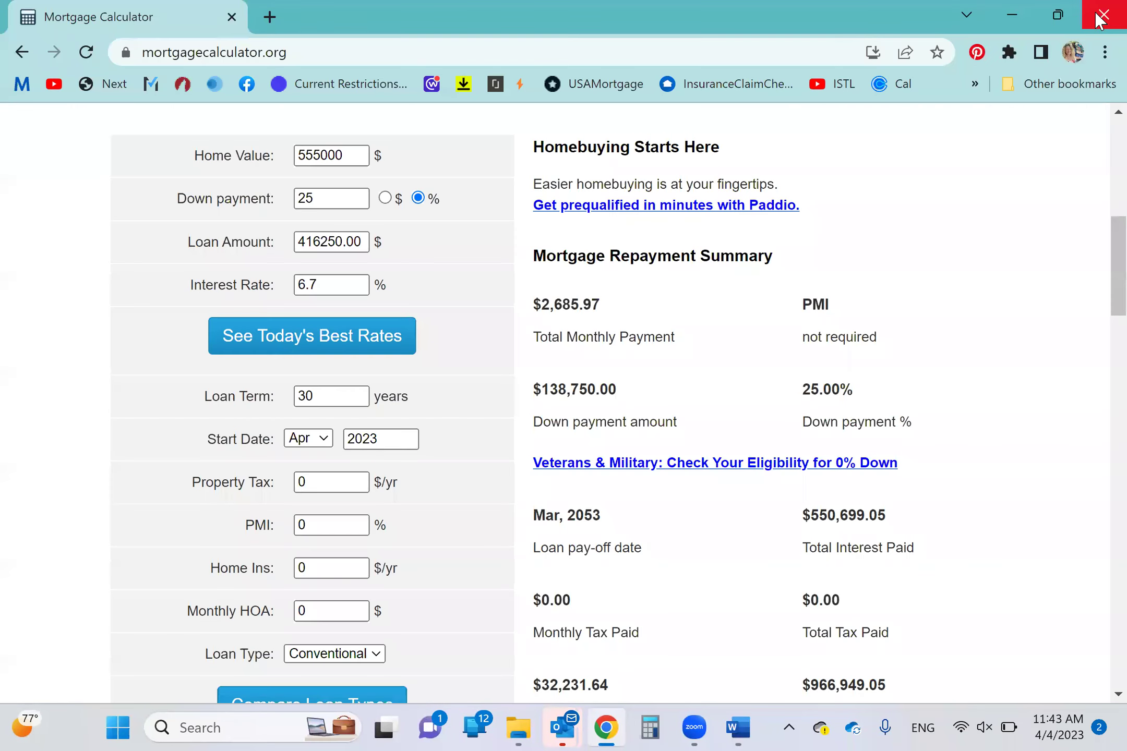
Step: Close the Chrome mortgage calculator and switch to the Team Agreement training document in Word
{"action": "left_click", "coordinate": [1098, 14]}
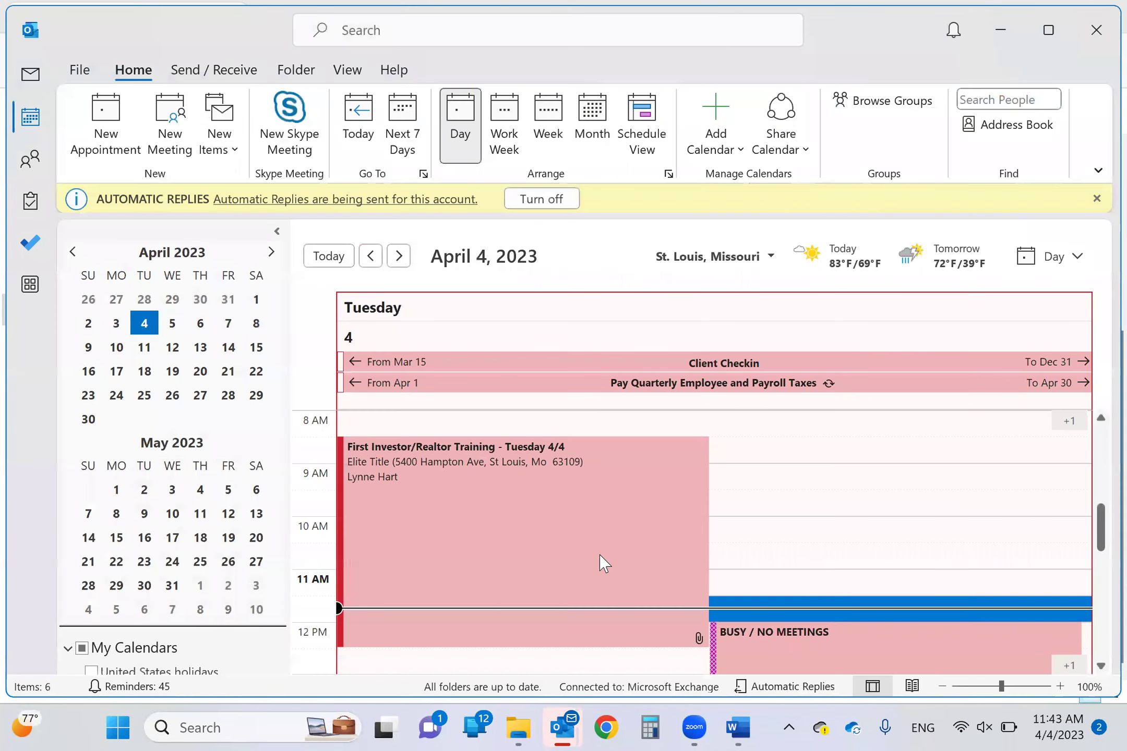
{"action": "mouse_move", "coordinate": [599, 556]}
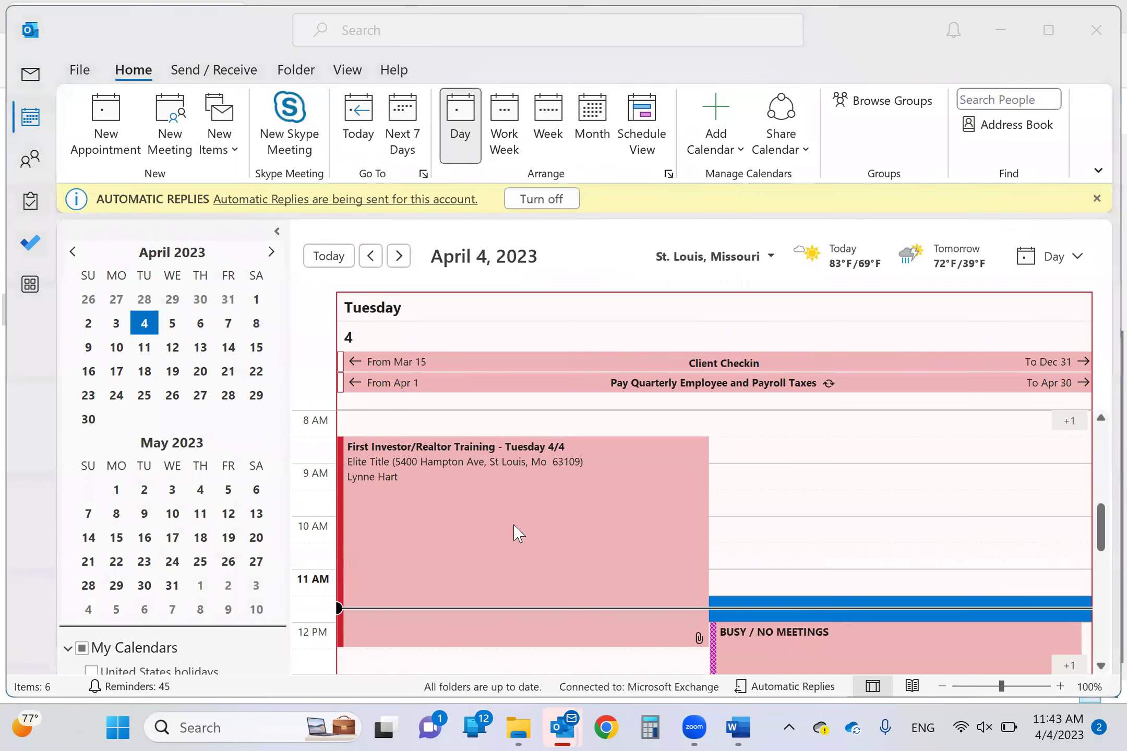
{"action": "key", "text": "alt+Tab"}
{"action": "key", "text": "alt+Tab"}
{"action": "key", "text": "alt+Tab"}
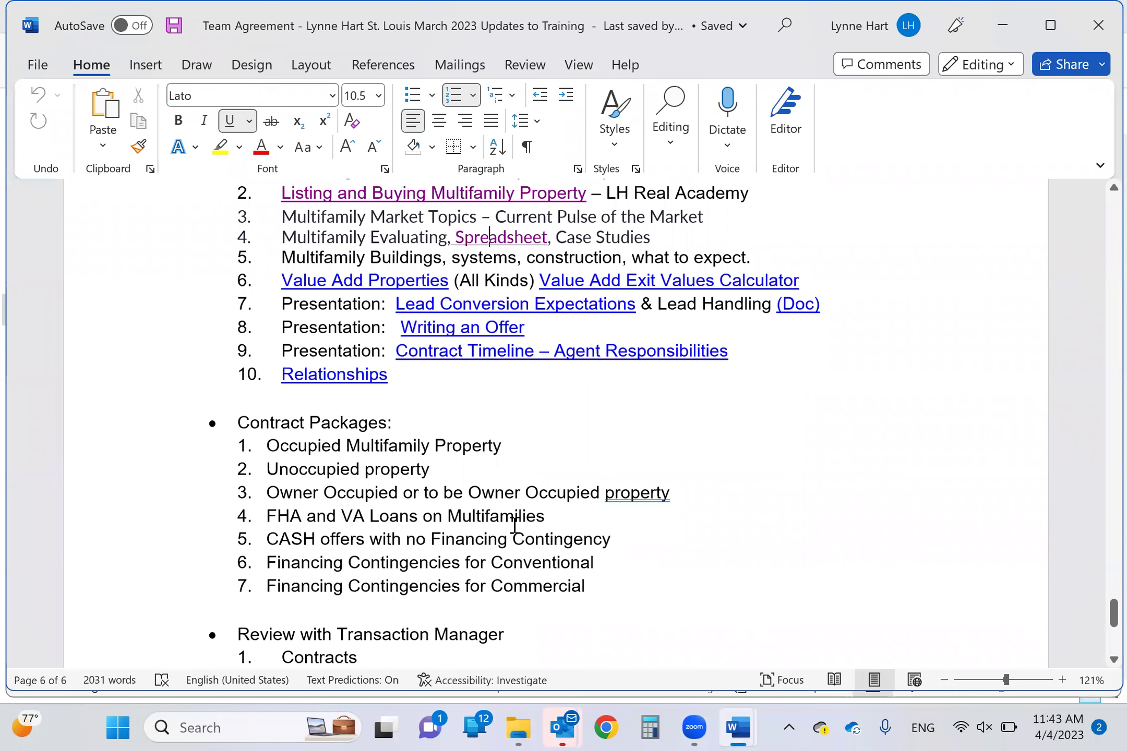